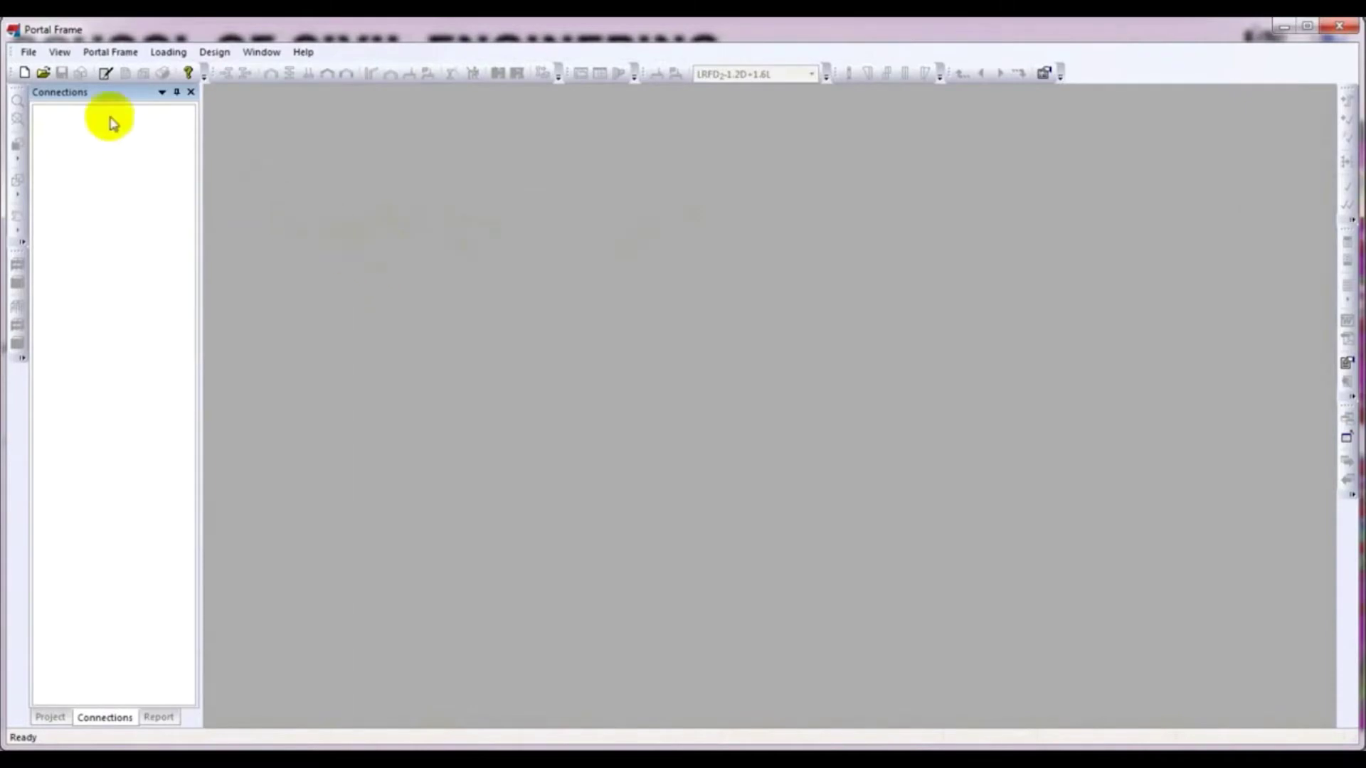
# Open Portal Frame 1 from Documents > PF and show its Connections tab
pyautogui.click(43, 73)
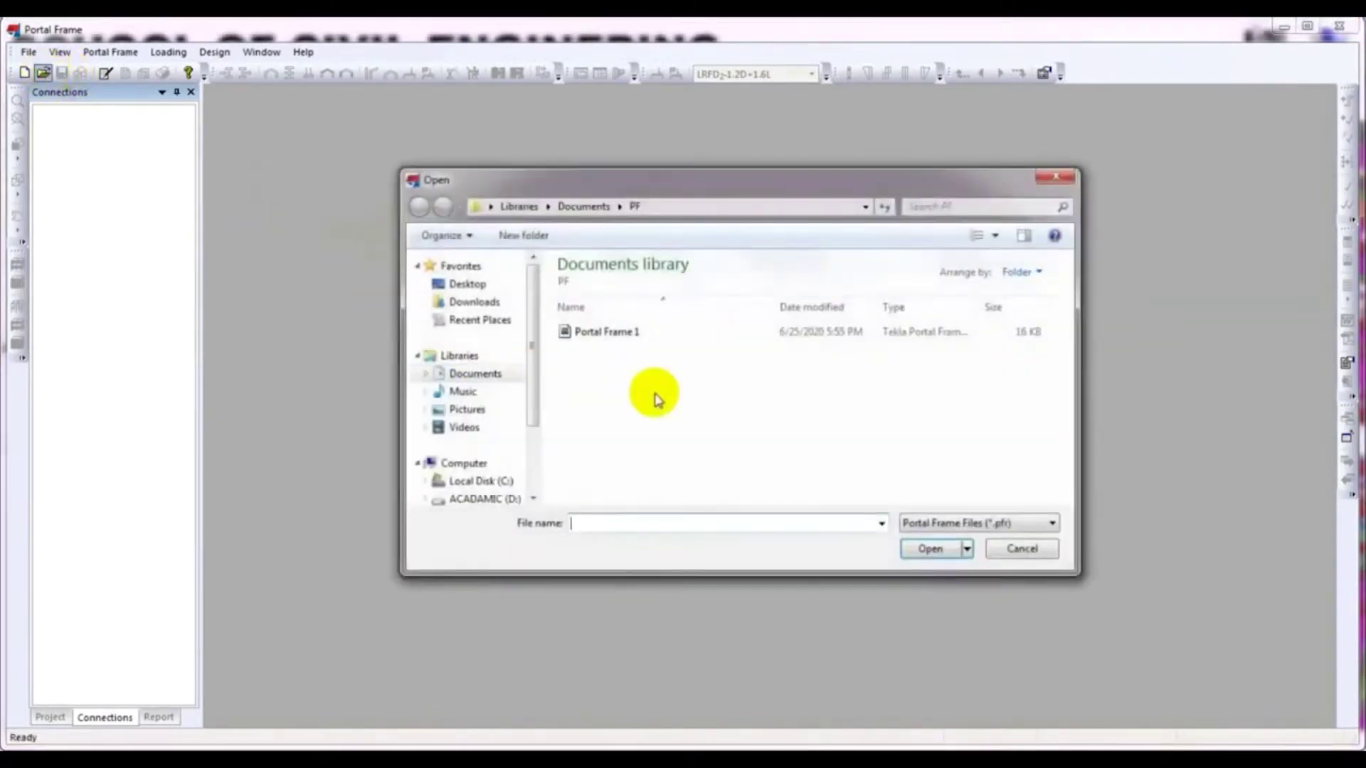
pyautogui.click(626, 332)
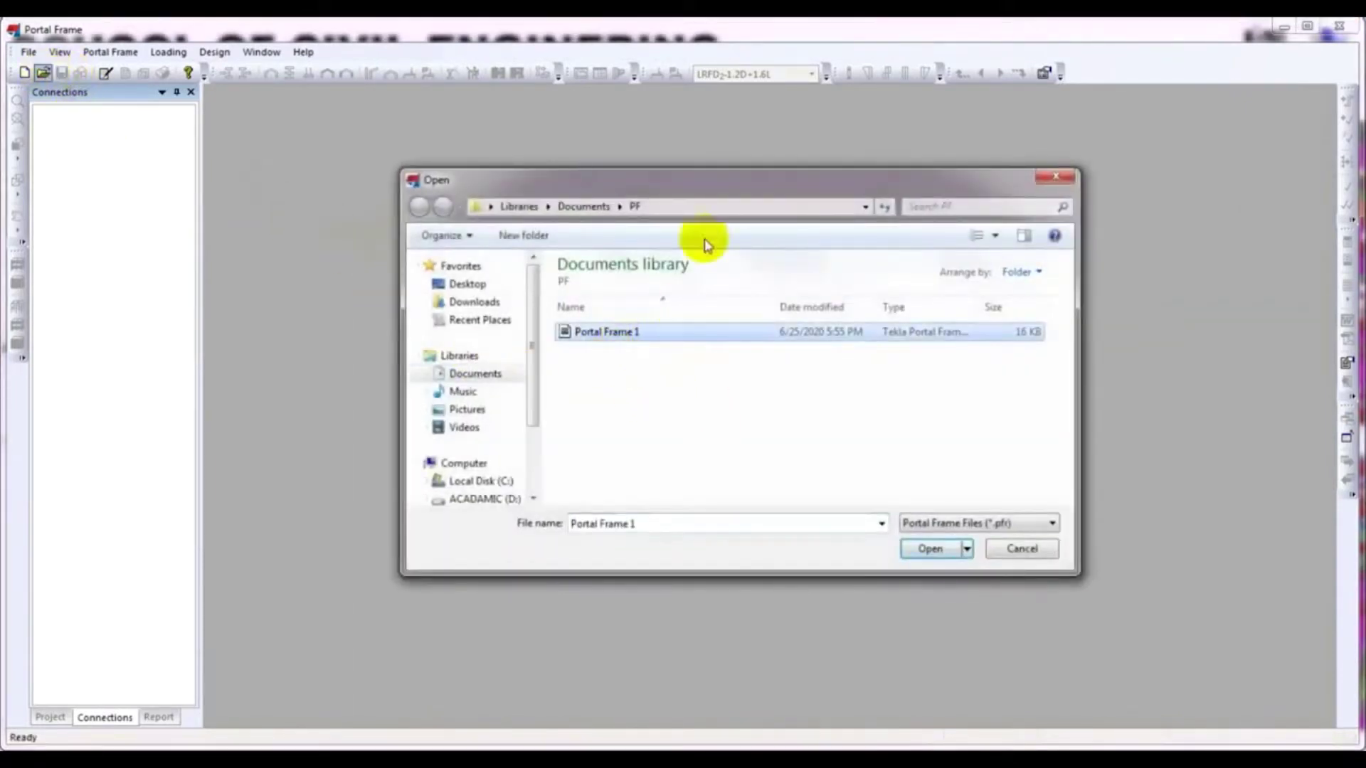
pyautogui.moveTo(717, 186); pyautogui.dragTo(605, 168)
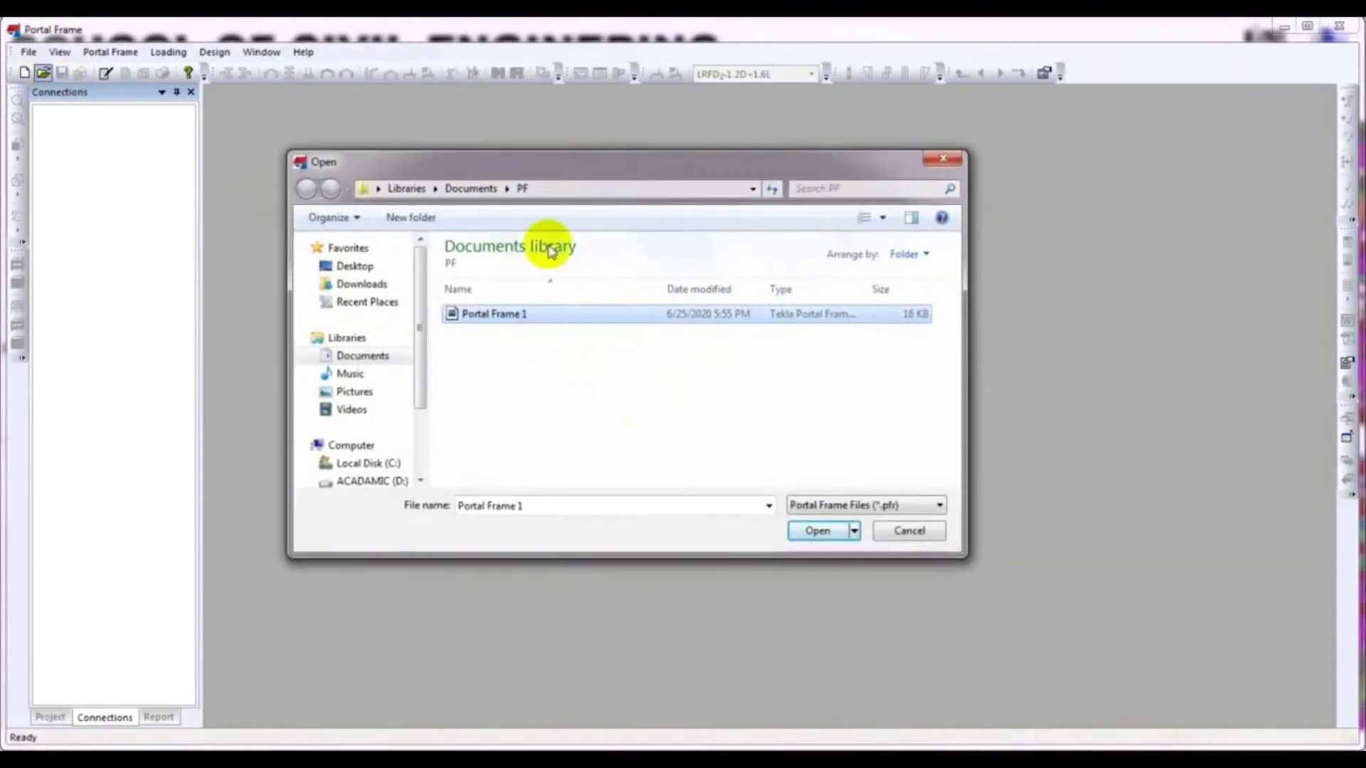
pyautogui.click(813, 532)
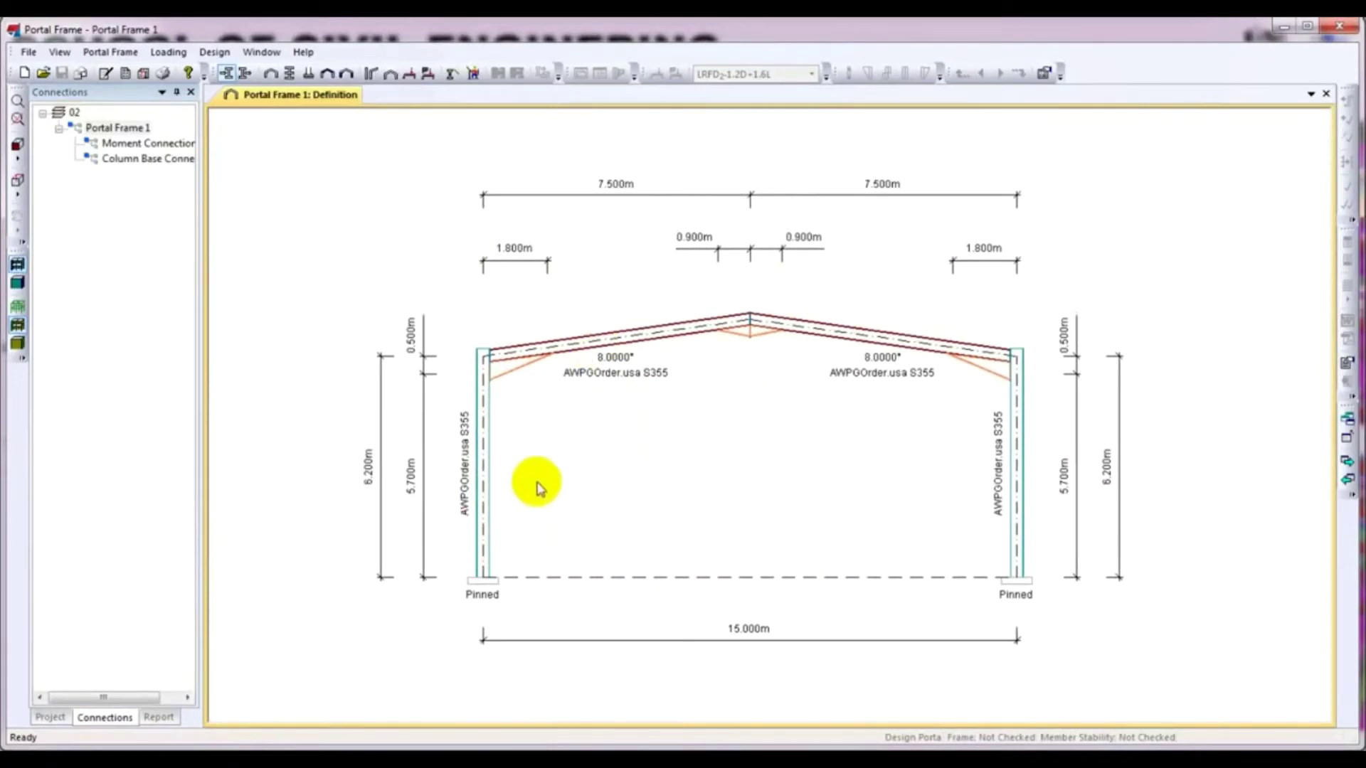
pyautogui.click(99, 720)
pyautogui.click(426, 468)
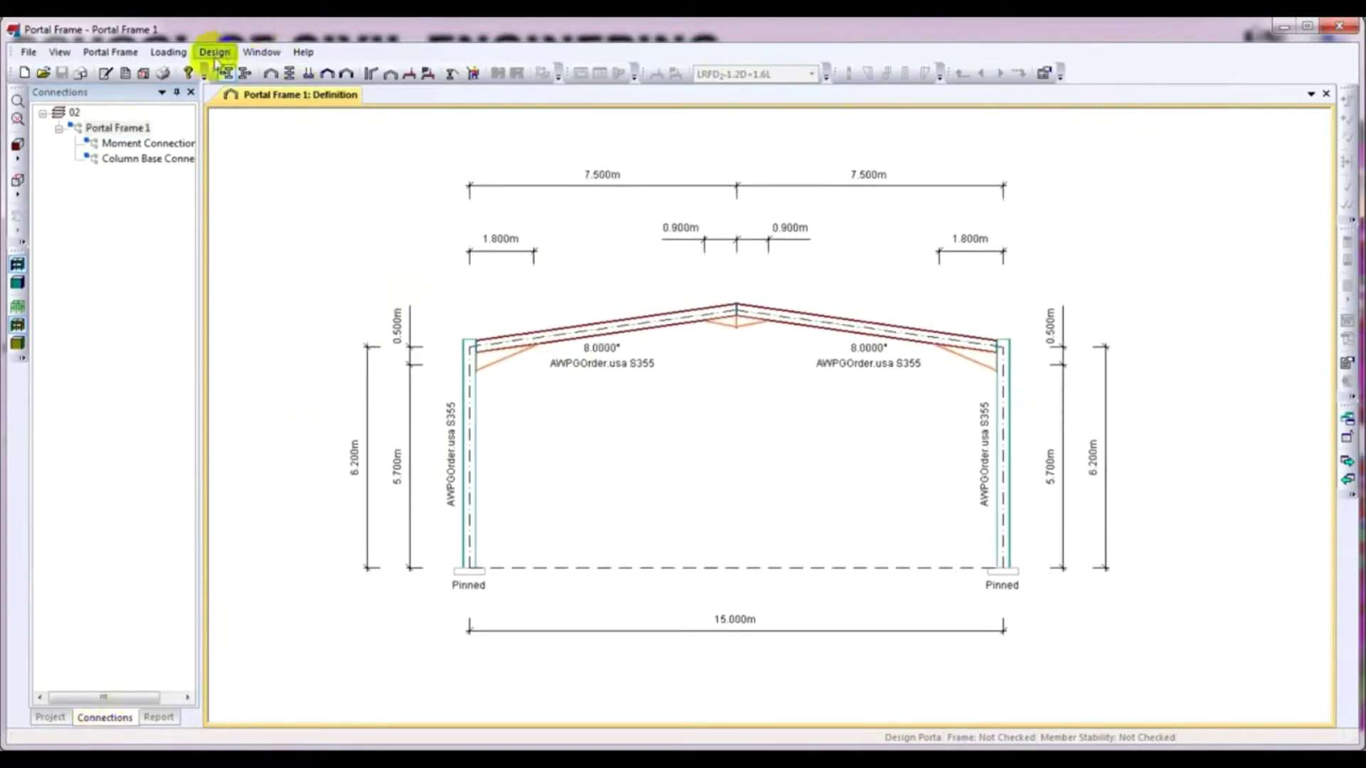
# Add a ULS wind loadcase with wind on the Side Left, accepting default S and C factors
pyautogui.click(169, 54)
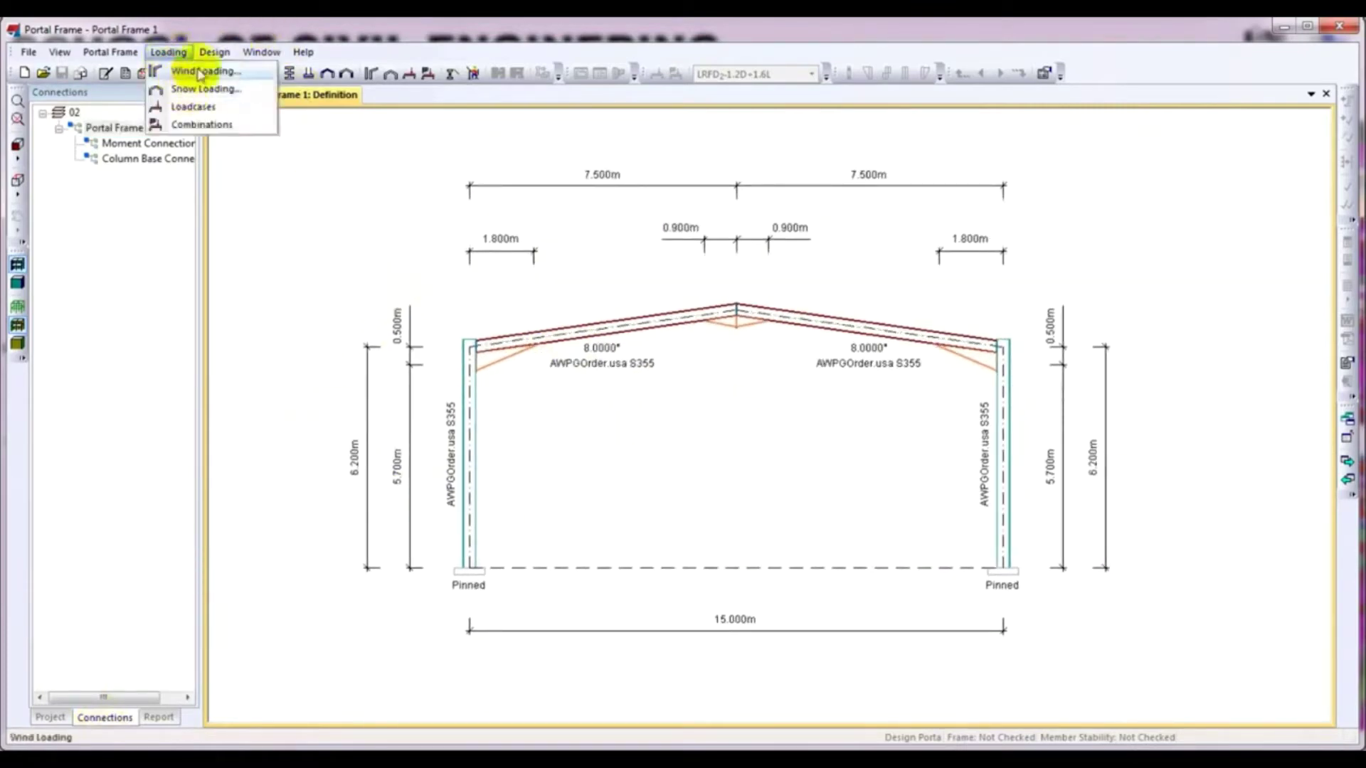
pyautogui.click(200, 72)
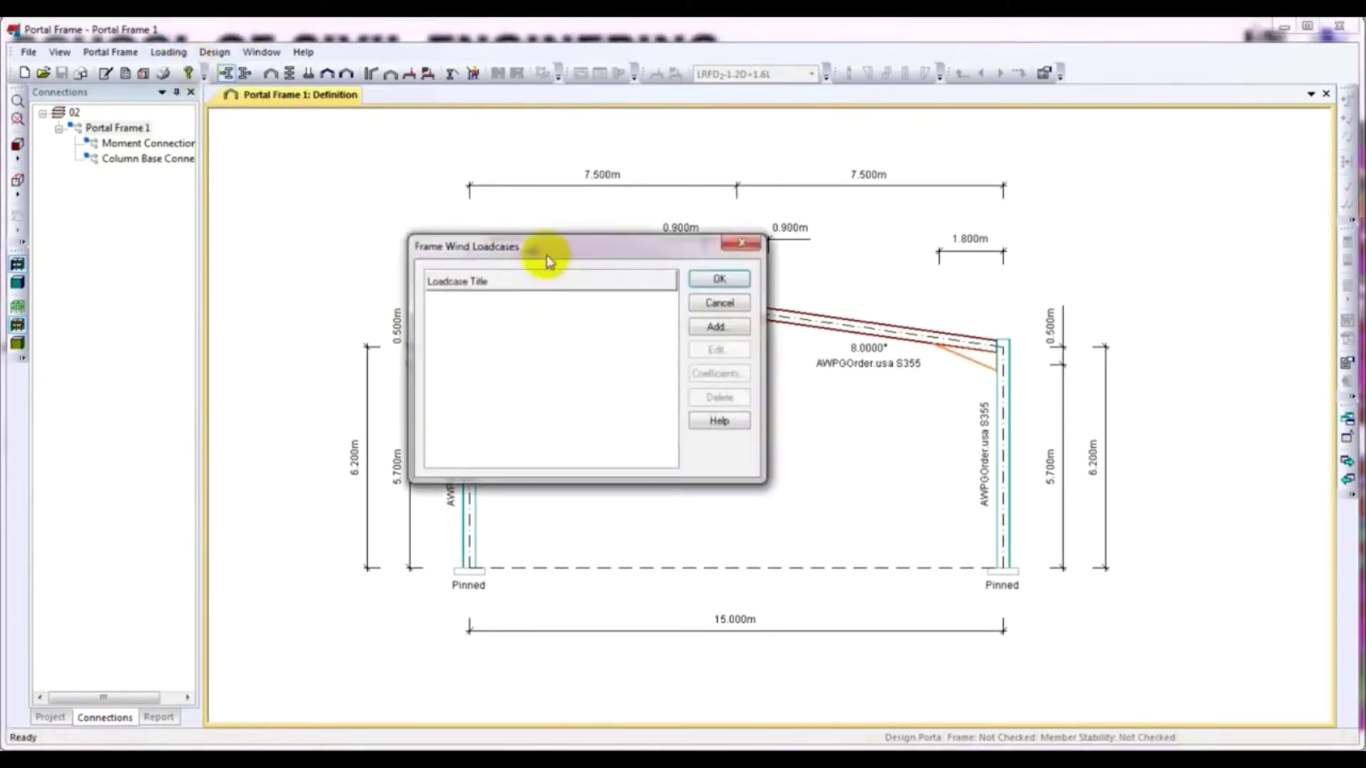
pyautogui.moveTo(533, 254); pyautogui.dragTo(526, 254)
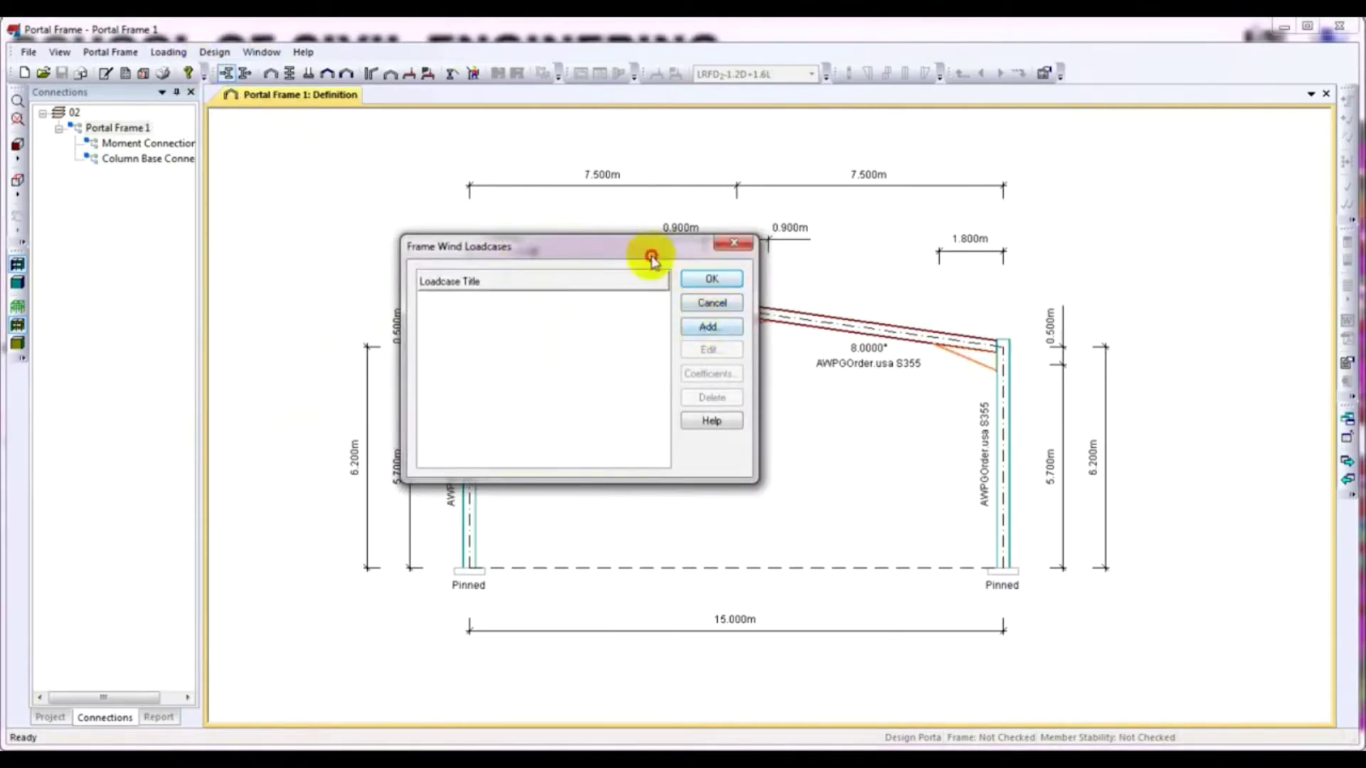
pyautogui.moveTo(650, 256); pyautogui.dragTo(646, 255)
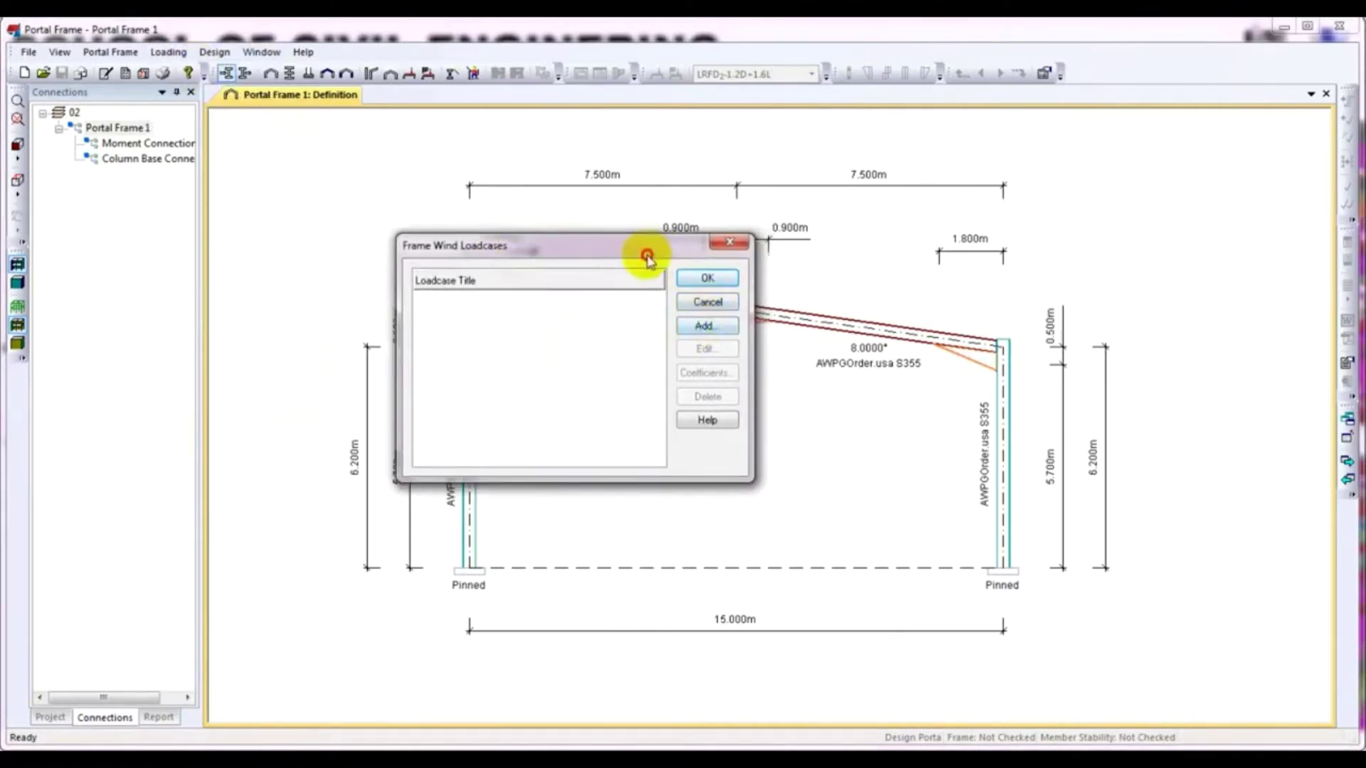
pyautogui.click(707, 327)
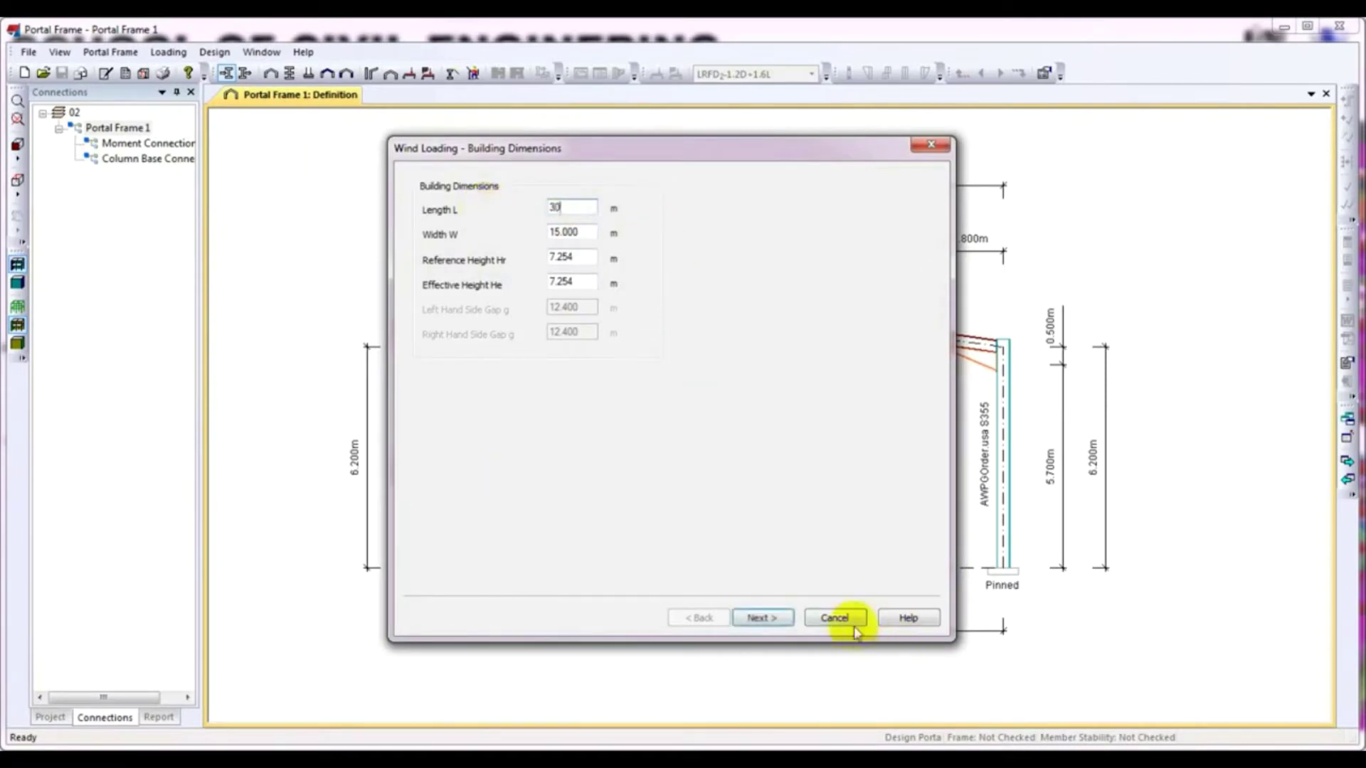
pyautogui.click(782, 623)
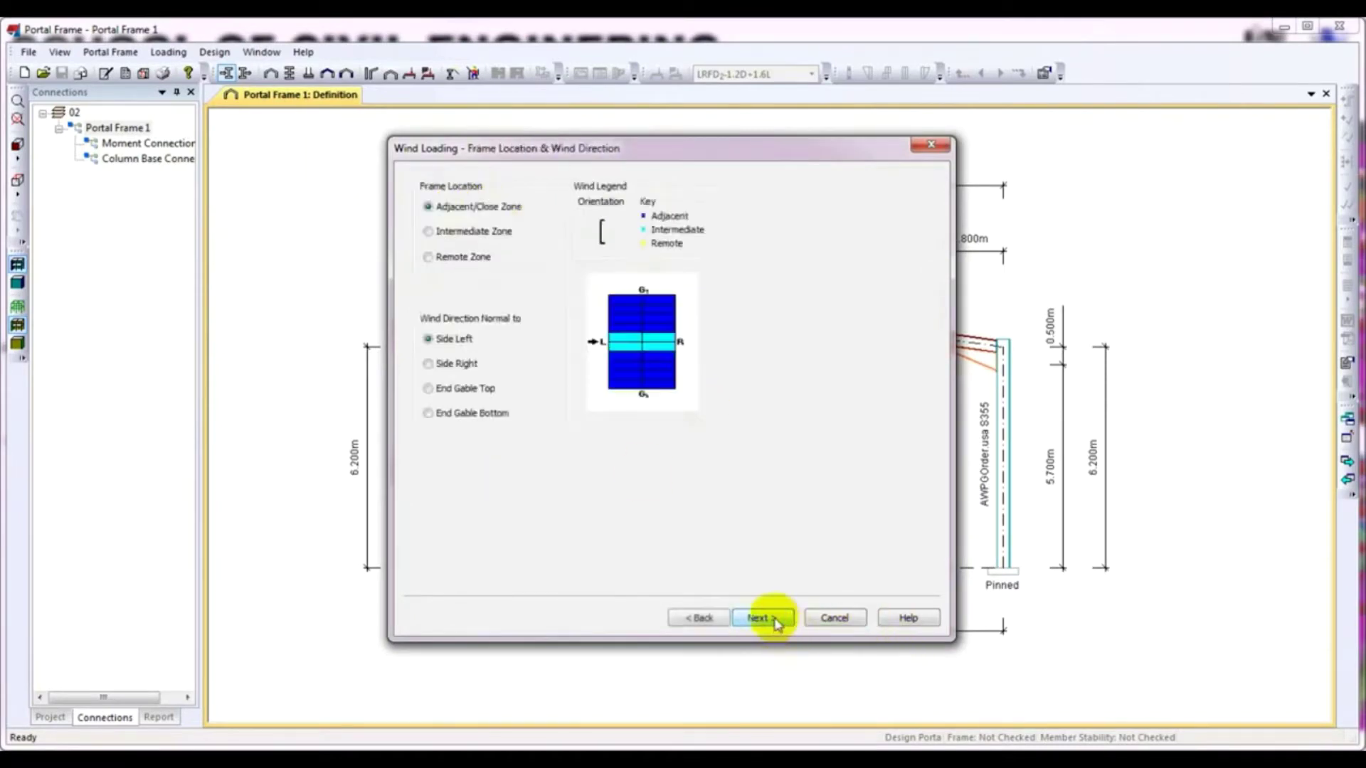
pyautogui.click(756, 620)
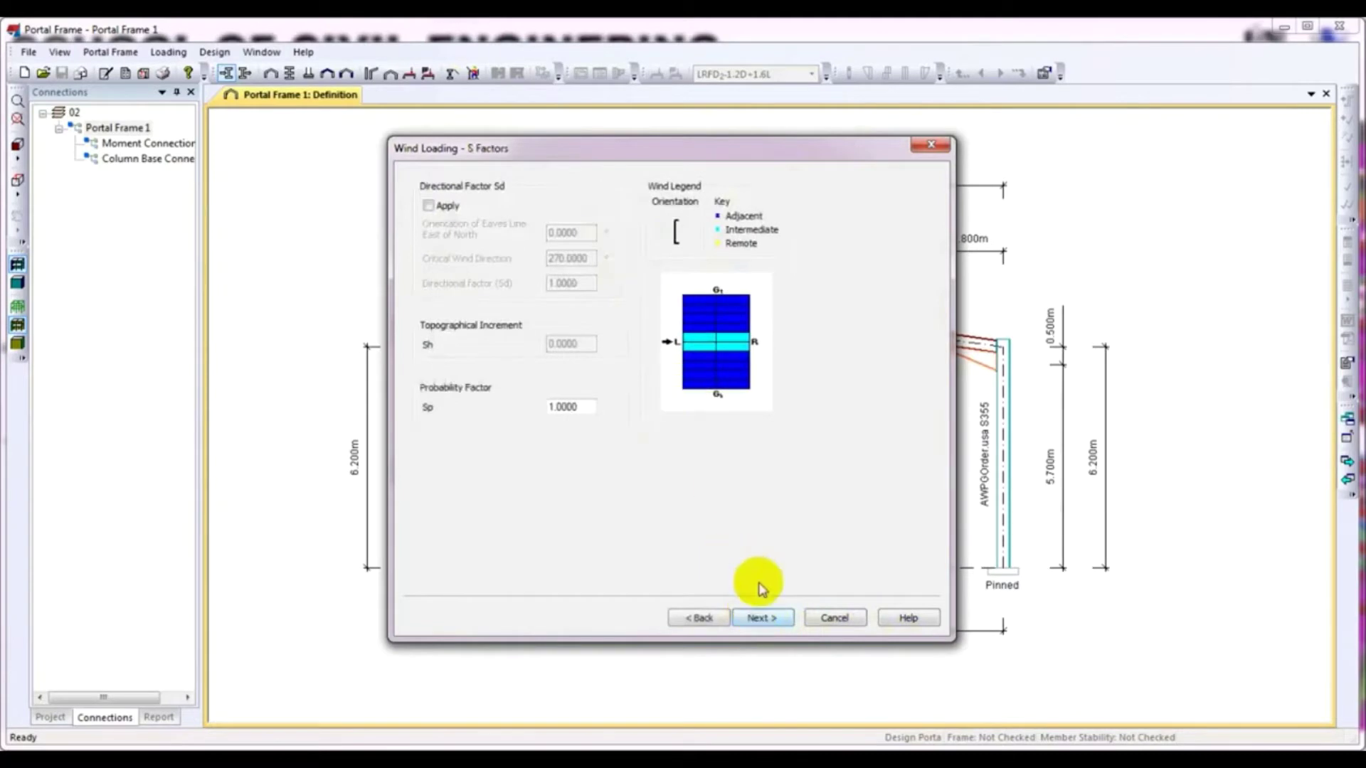
pyautogui.click(760, 618)
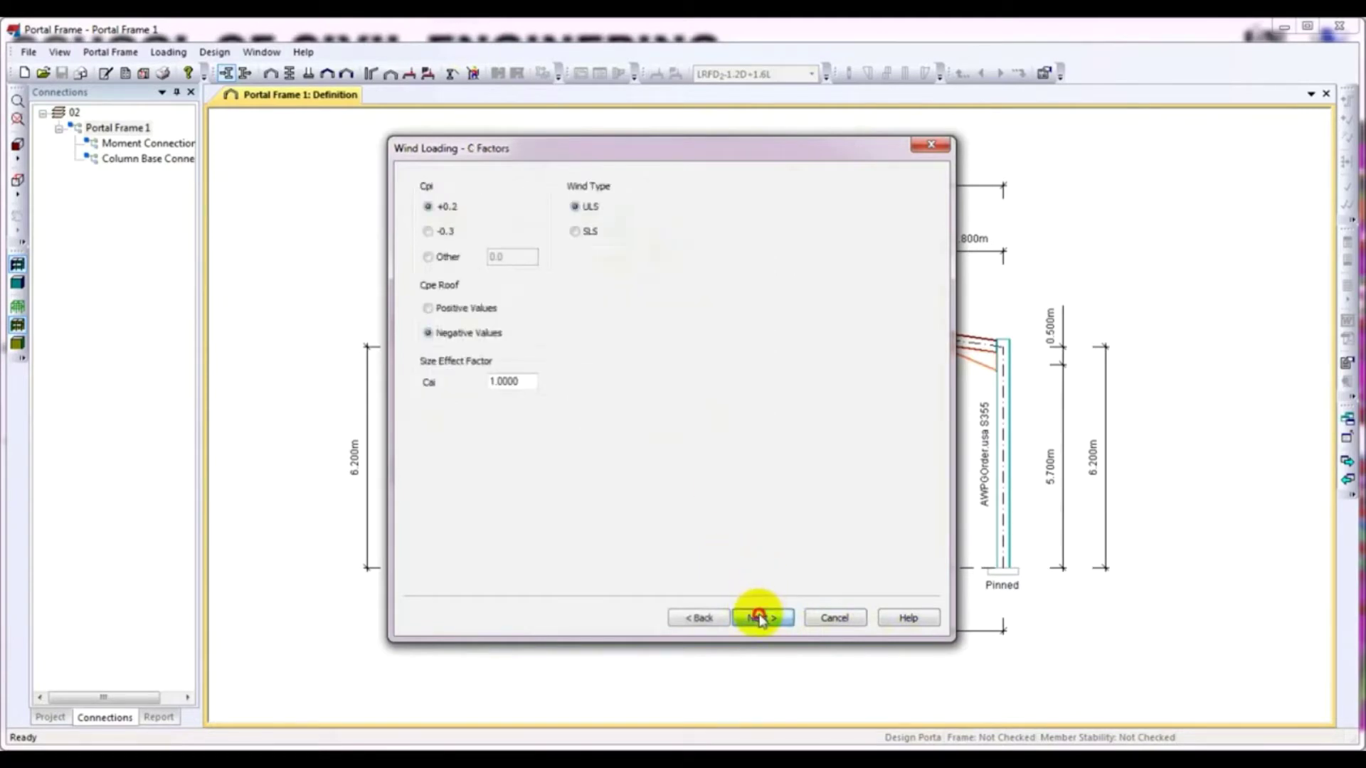
pyautogui.click(759, 618)
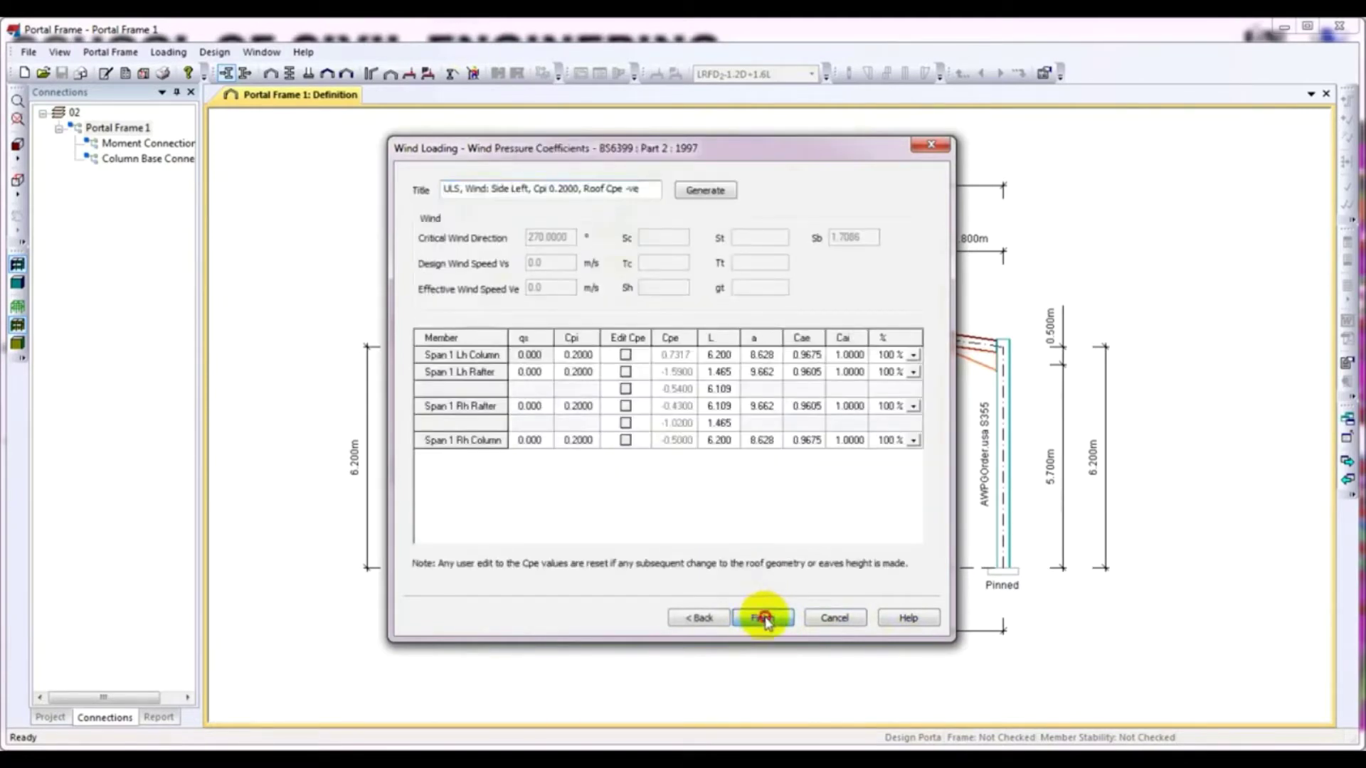
pyautogui.click(763, 618)
# Add a second wind loadcase with wind on the Side Right and confirm both loadcases
pyautogui.click(708, 326)
pyautogui.click(772, 616)
pyautogui.click(772, 616)
pyautogui.click(696, 616)
pyautogui.click(464, 364)
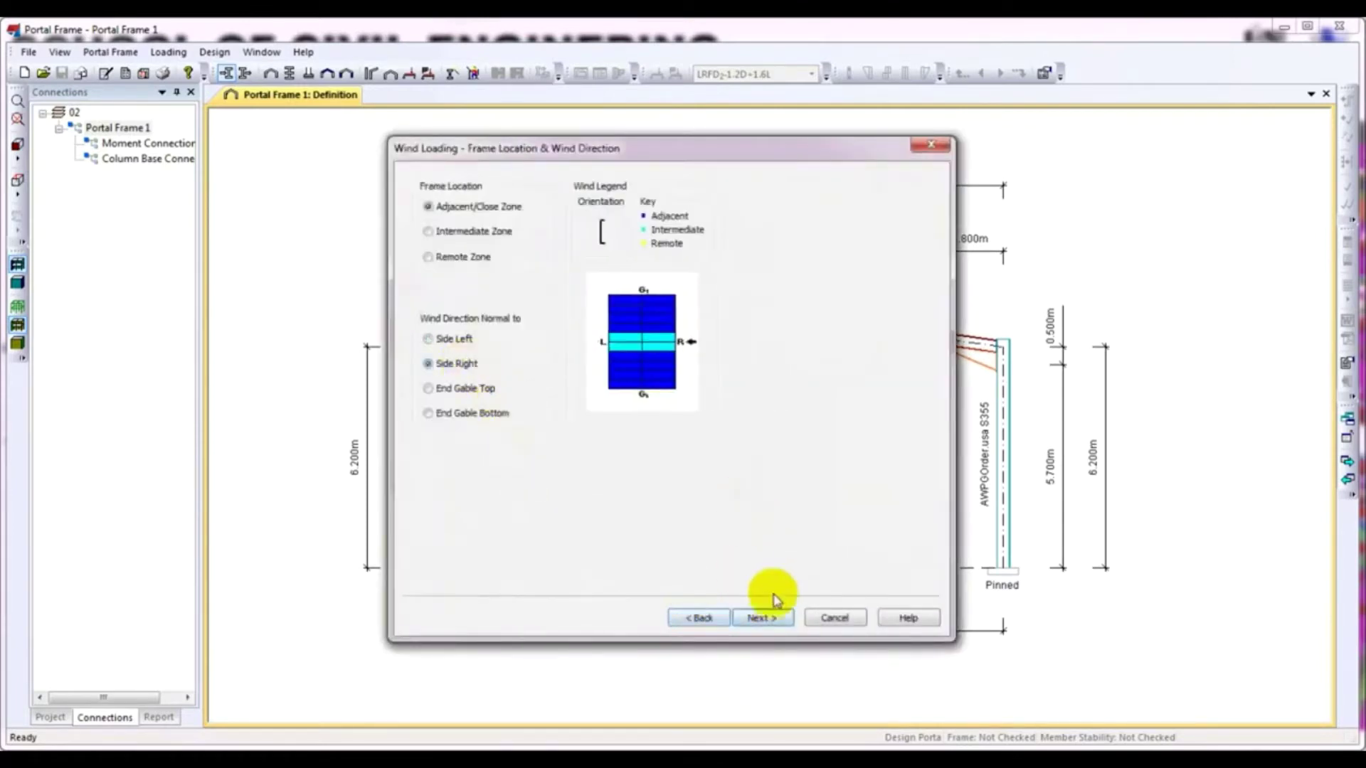
pyautogui.click(780, 619)
pyautogui.click(778, 619)
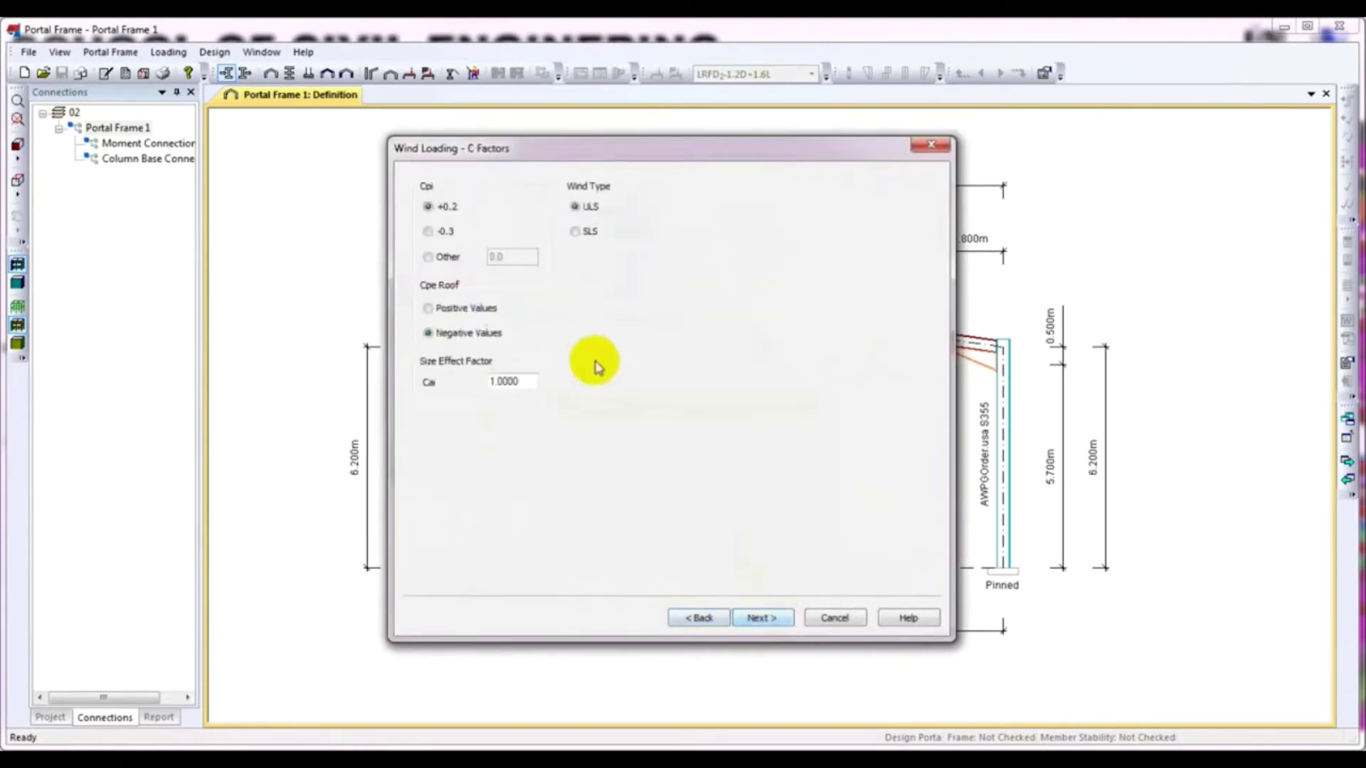
pyautogui.click(774, 614)
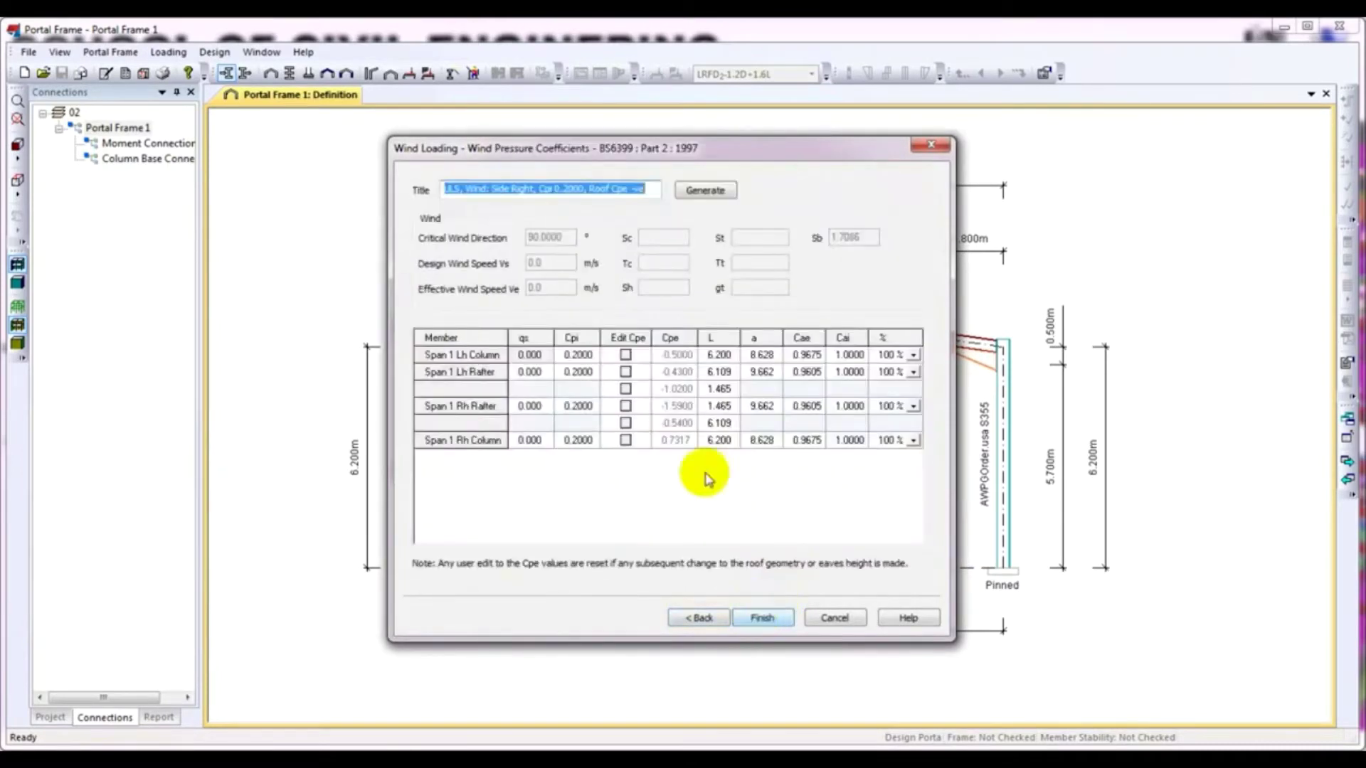
pyautogui.click(758, 619)
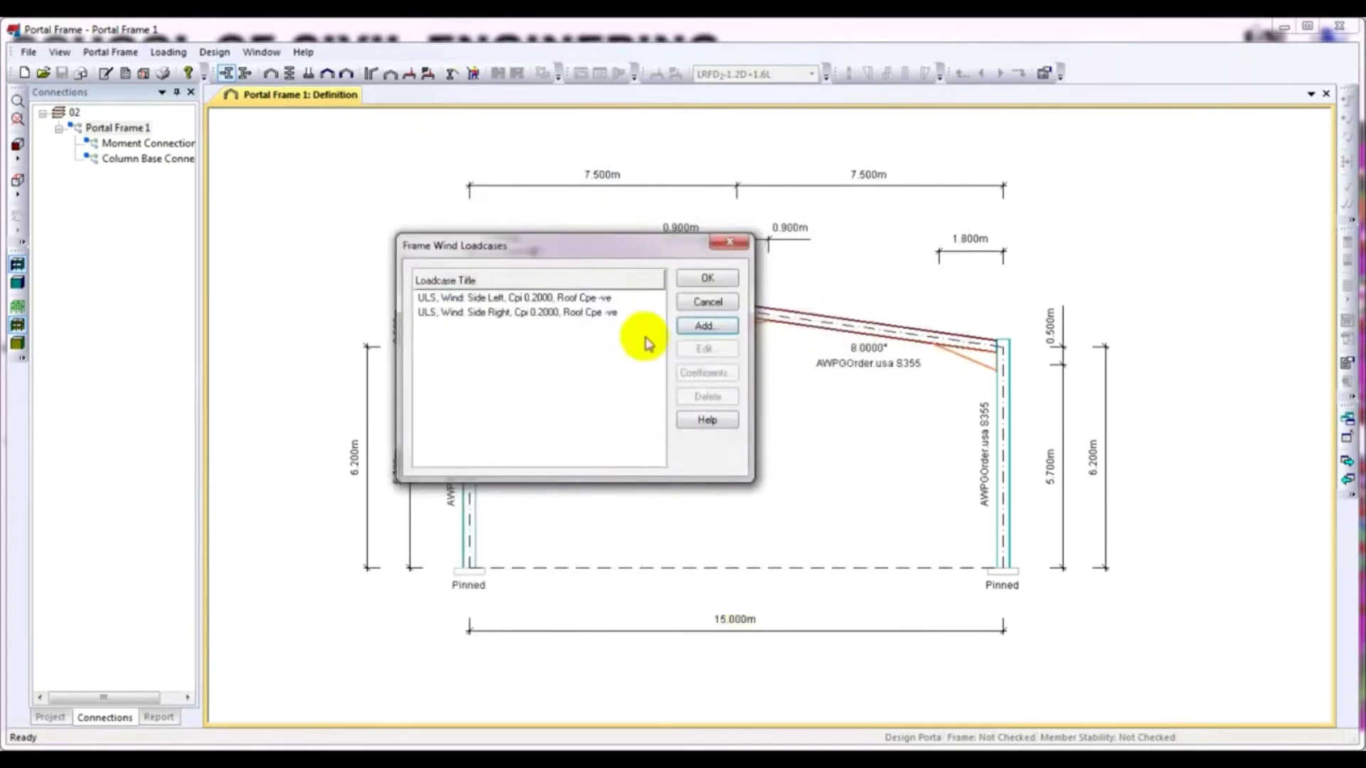
pyautogui.click(695, 276)
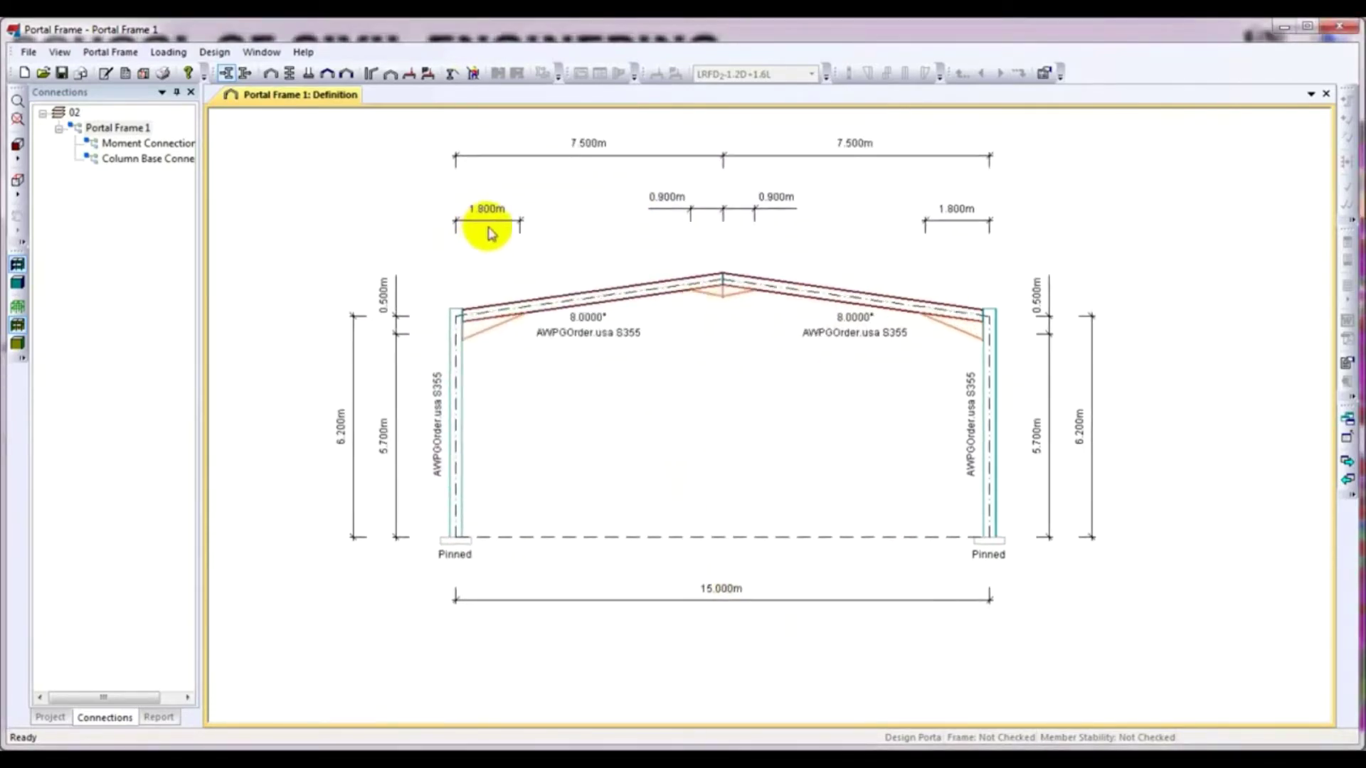
# In the Design Wizard, give External Columns, Rafters and Internal Columns ExtColumnOrder.Usa, RafterOrder.Usa and IntColumnOrder.Usa
pyautogui.click(216, 52)
pyautogui.click(237, 70)
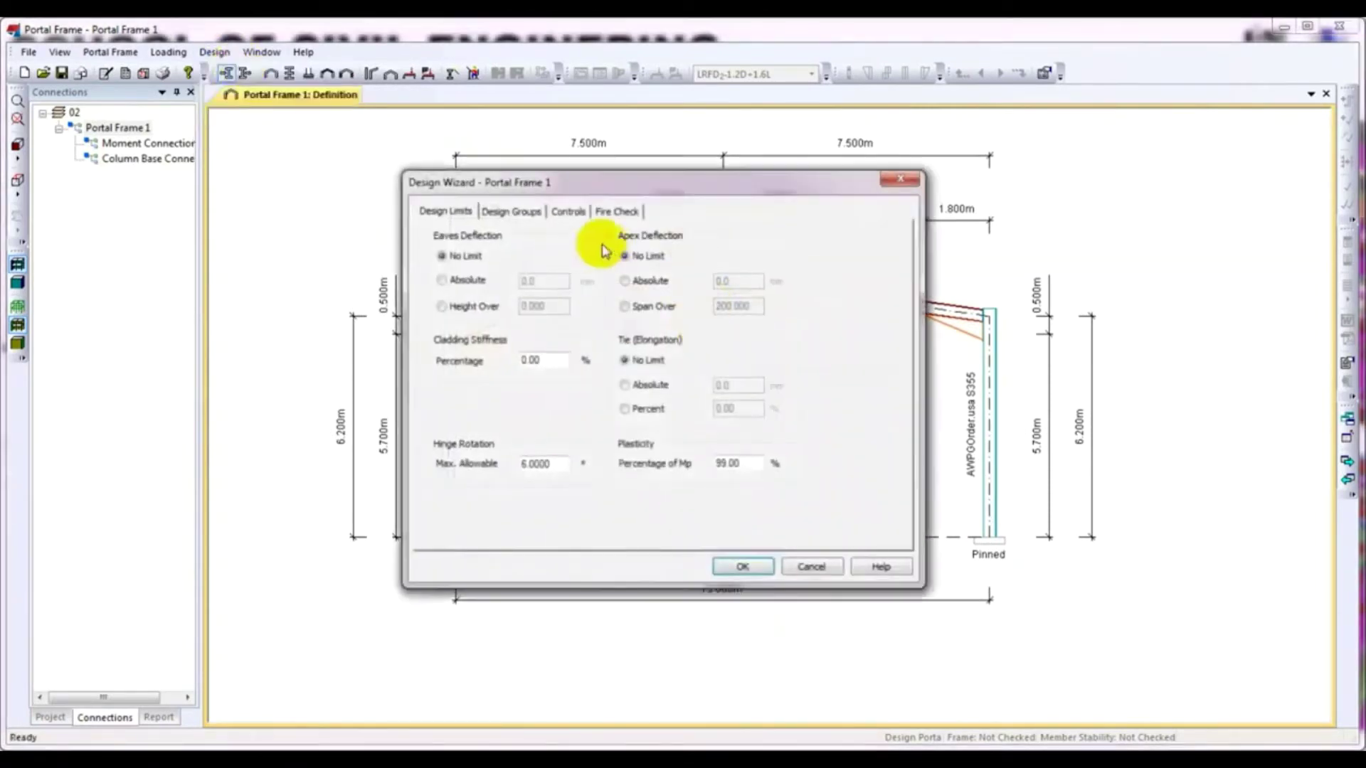
pyautogui.click(511, 211)
pyautogui.click(665, 299)
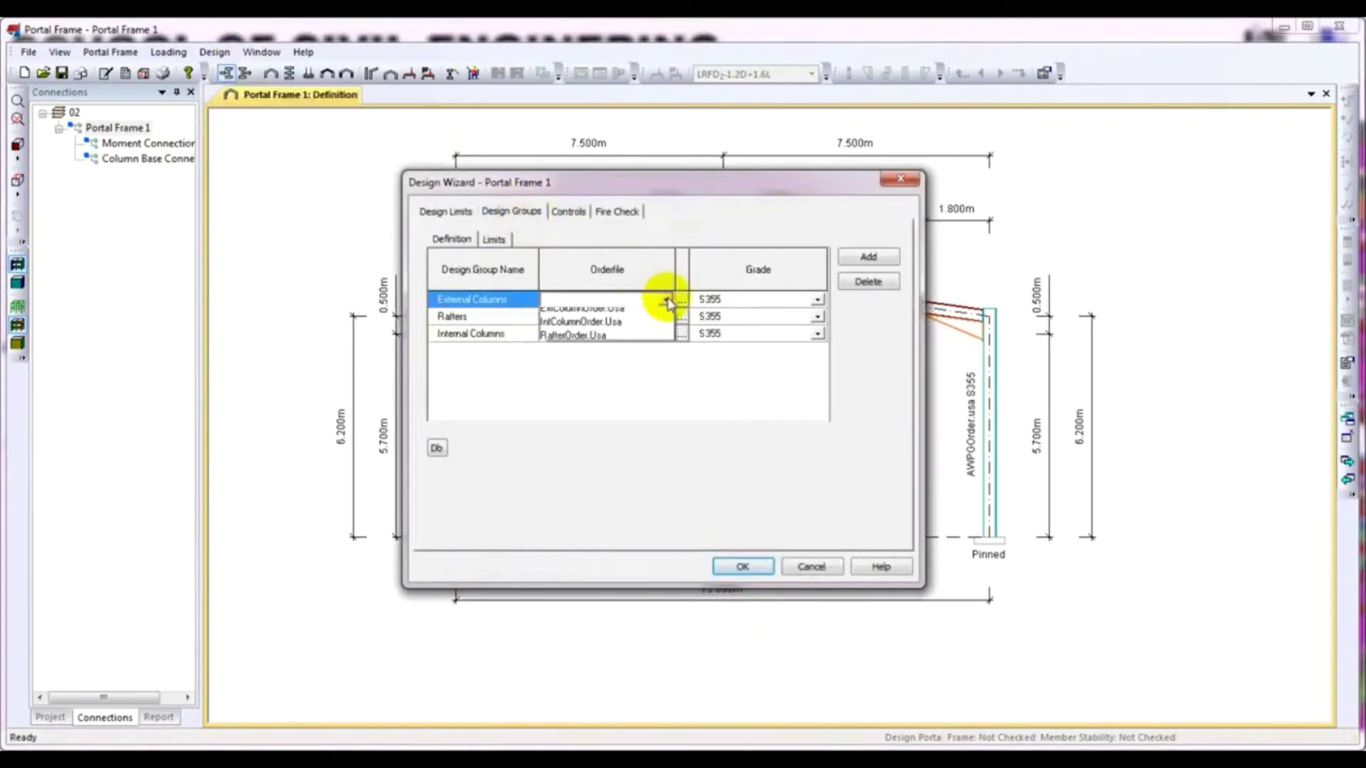
pyautogui.click(593, 314)
pyautogui.click(664, 316)
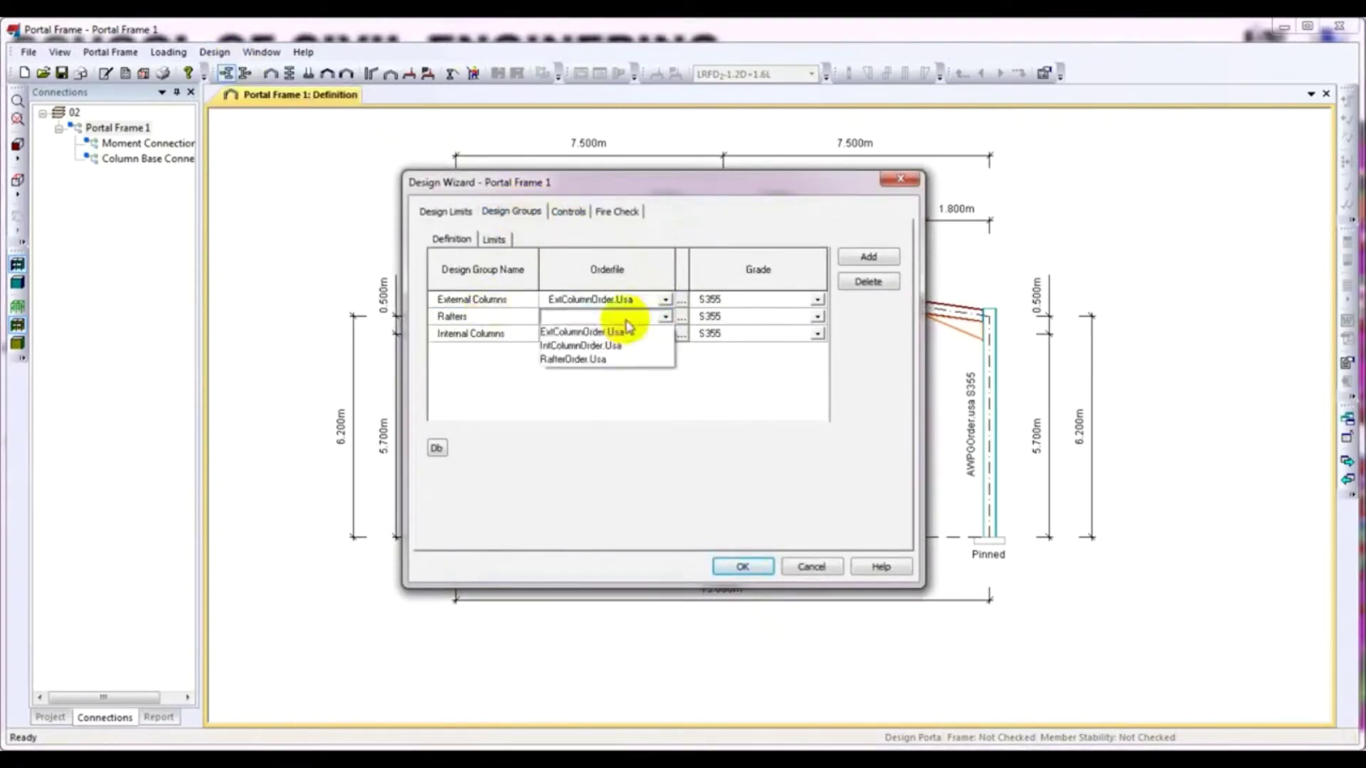
pyautogui.click(610, 360)
pyautogui.click(611, 334)
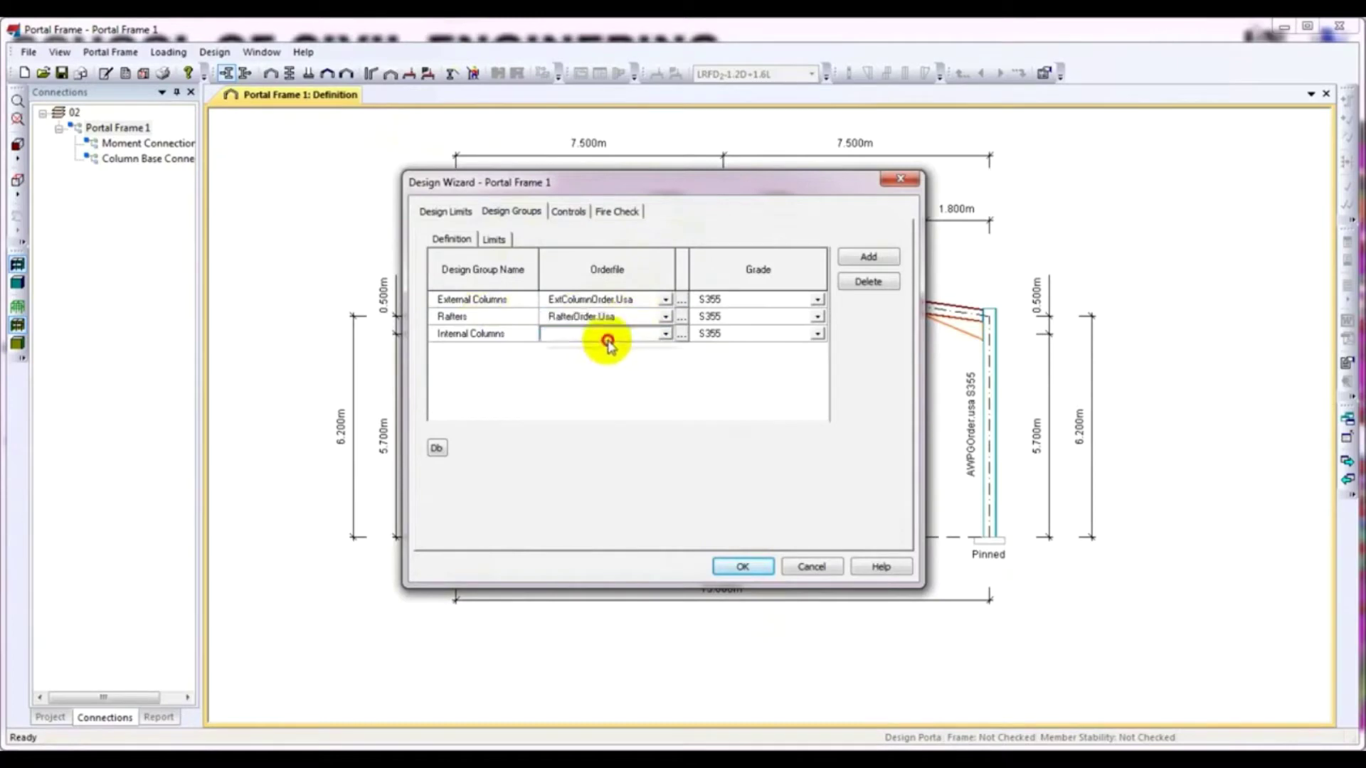
pyautogui.click(610, 334)
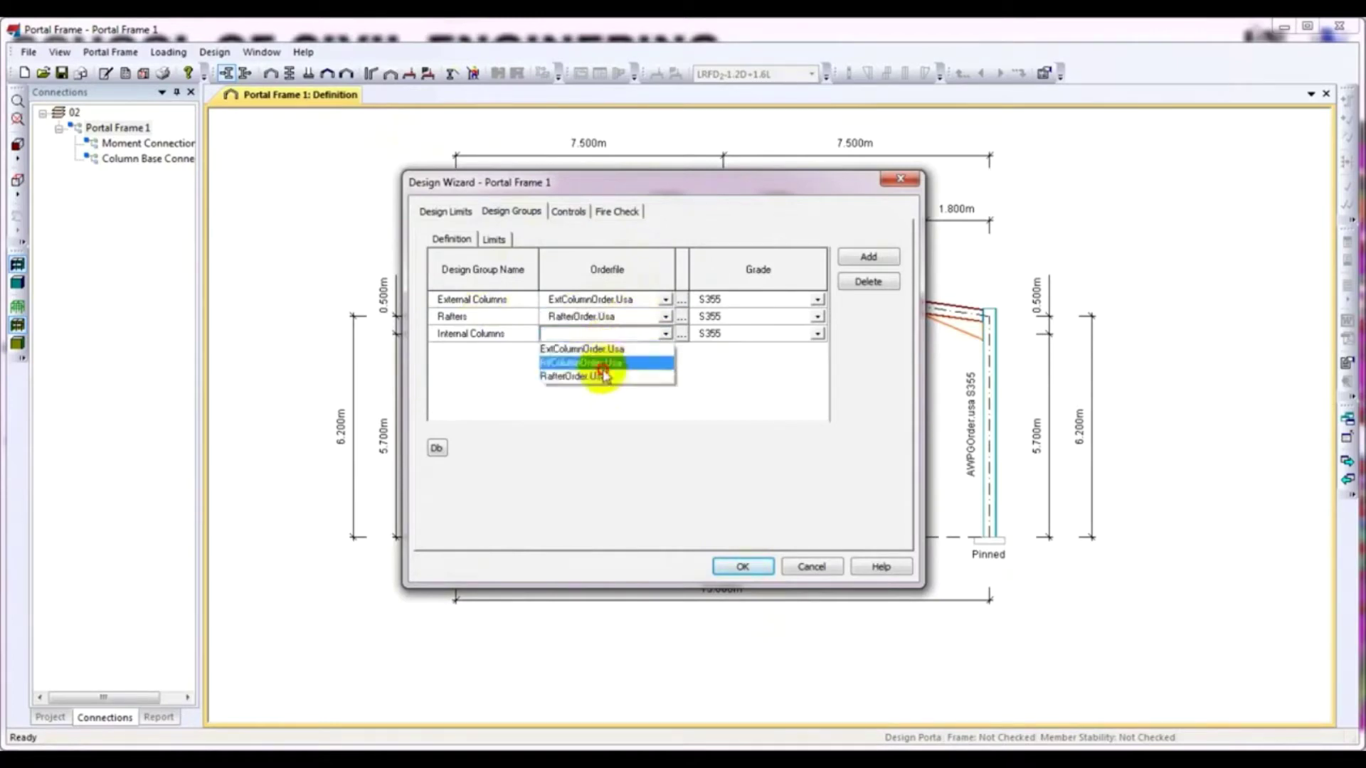
pyautogui.click(606, 361)
pyautogui.click(739, 569)
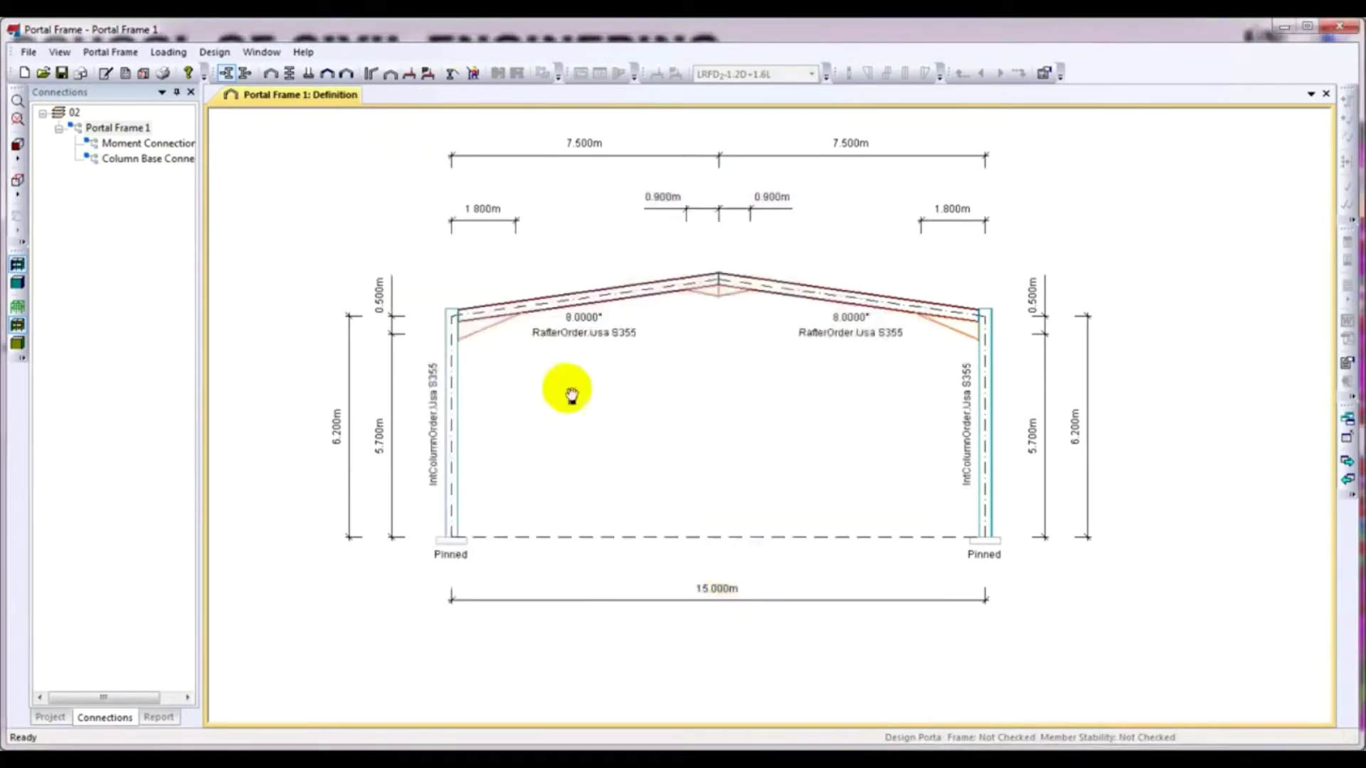
pyautogui.click(229, 54)
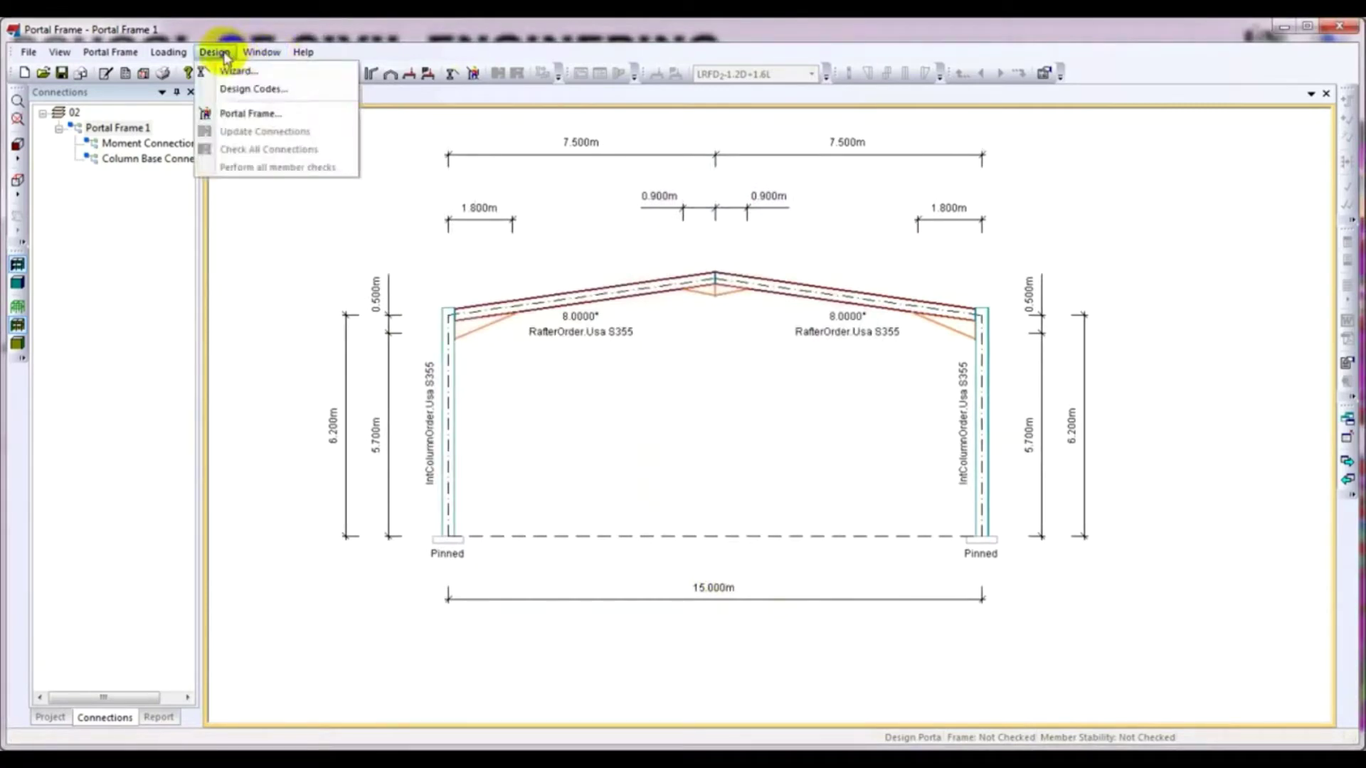
# Accept the current design codes, run the portal frame strength design and close the failing summary
pyautogui.click(248, 88)
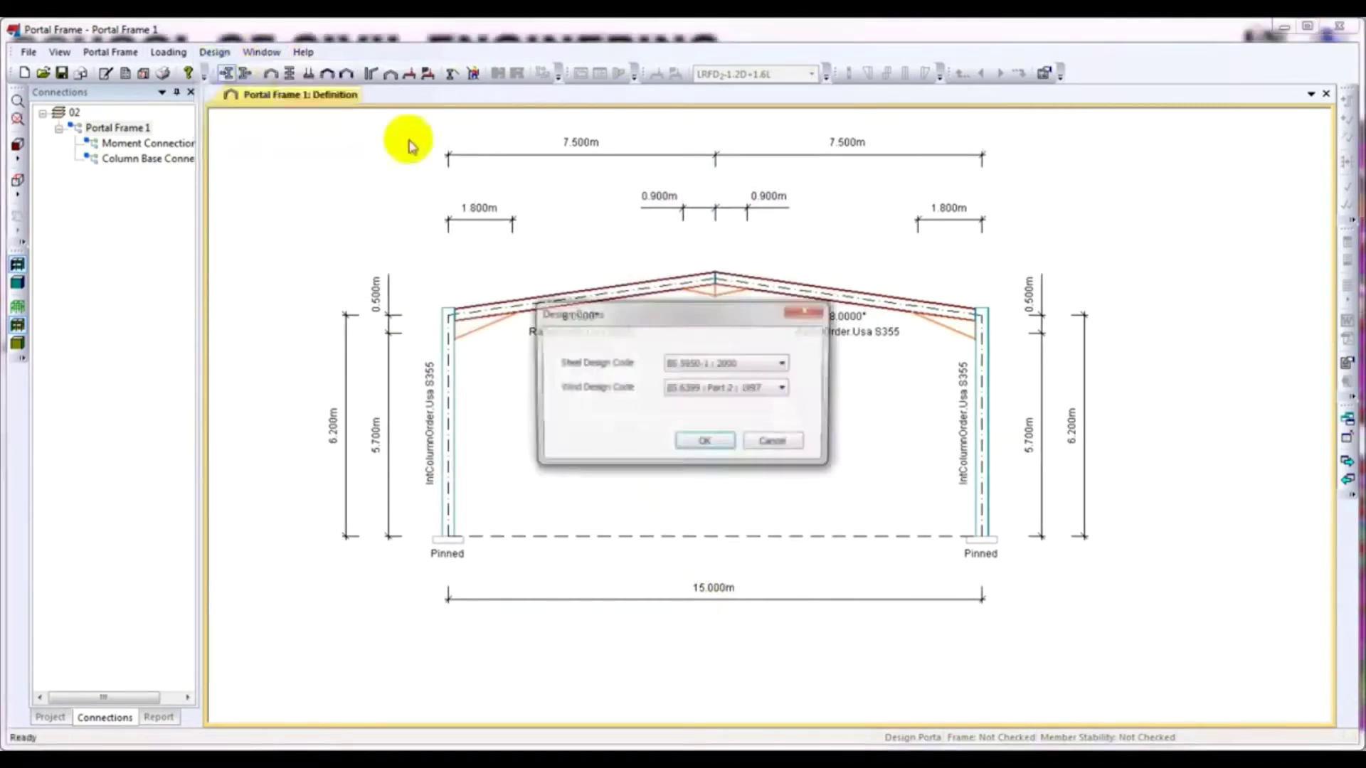
pyautogui.click(704, 442)
pyautogui.click(169, 55)
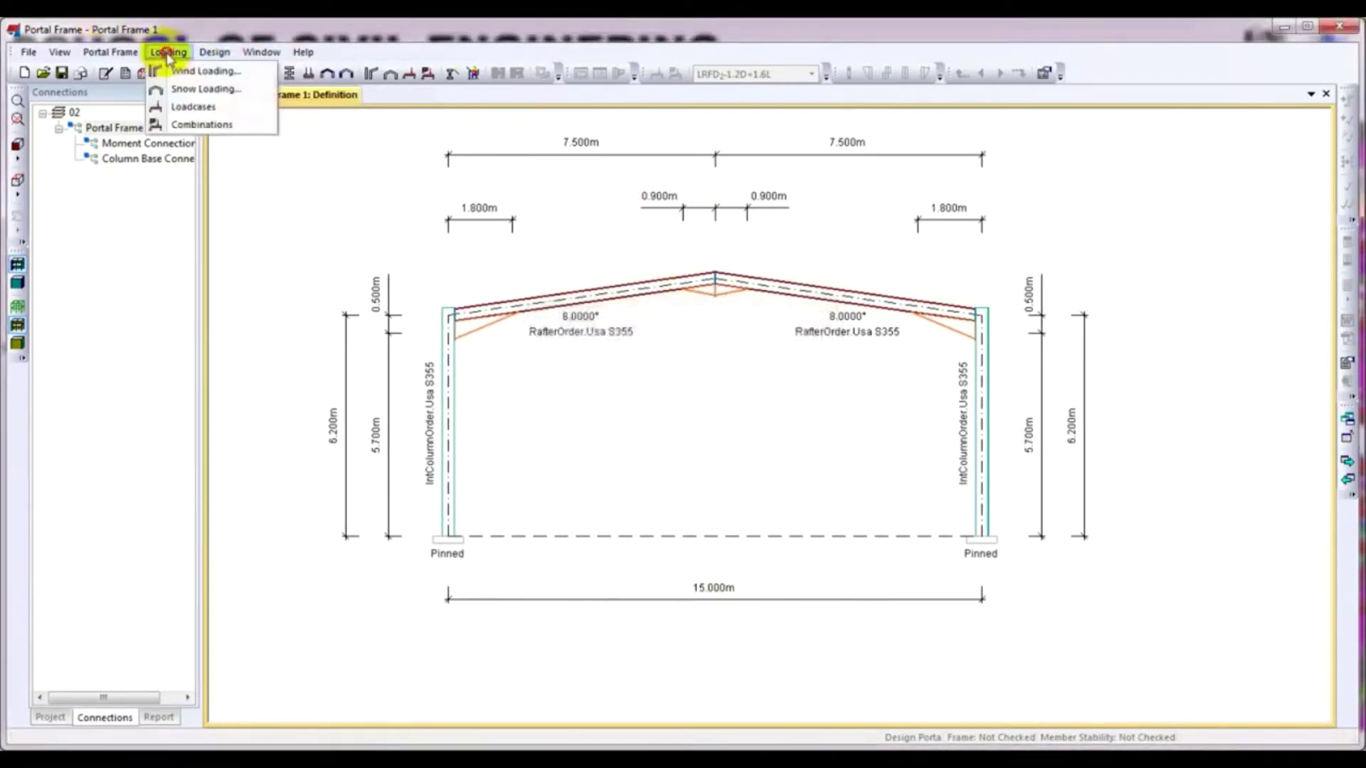
pyautogui.moveTo(206, 51)
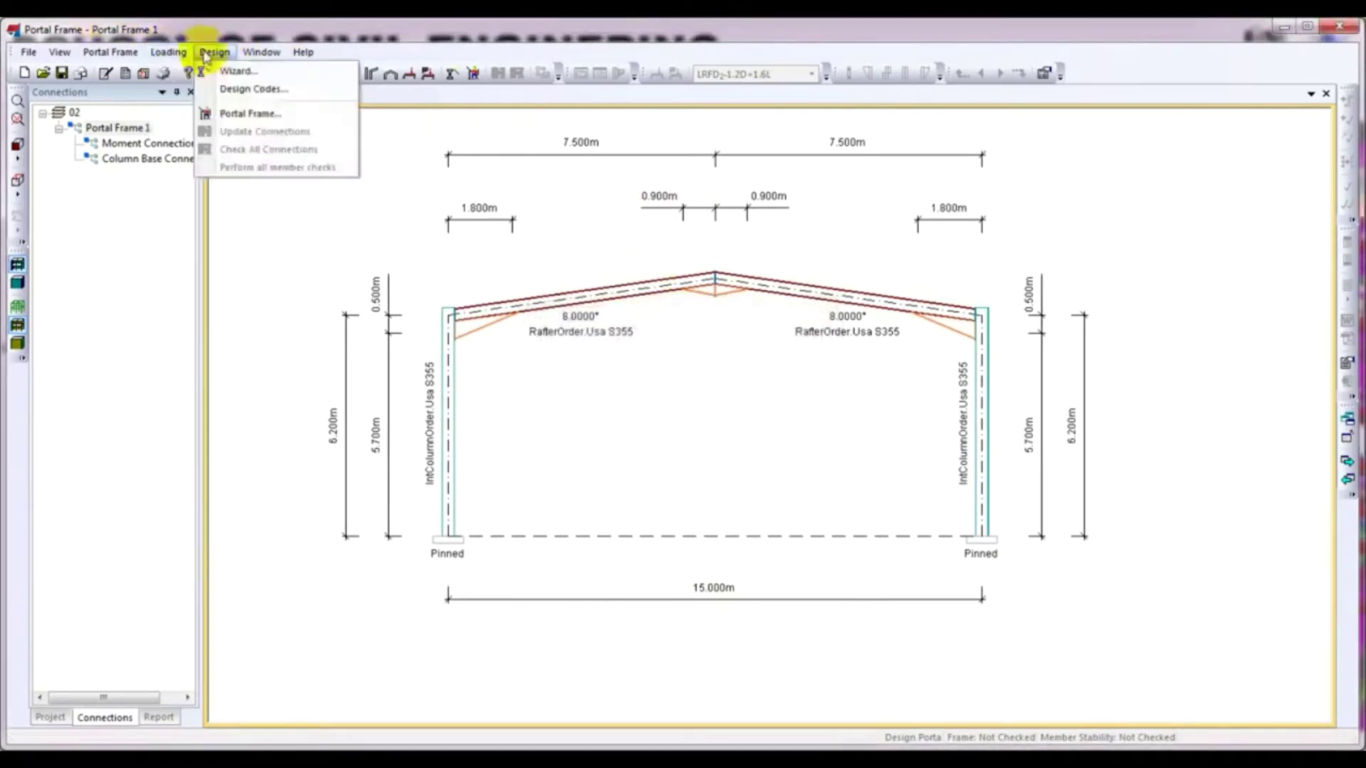
pyautogui.click(251, 114)
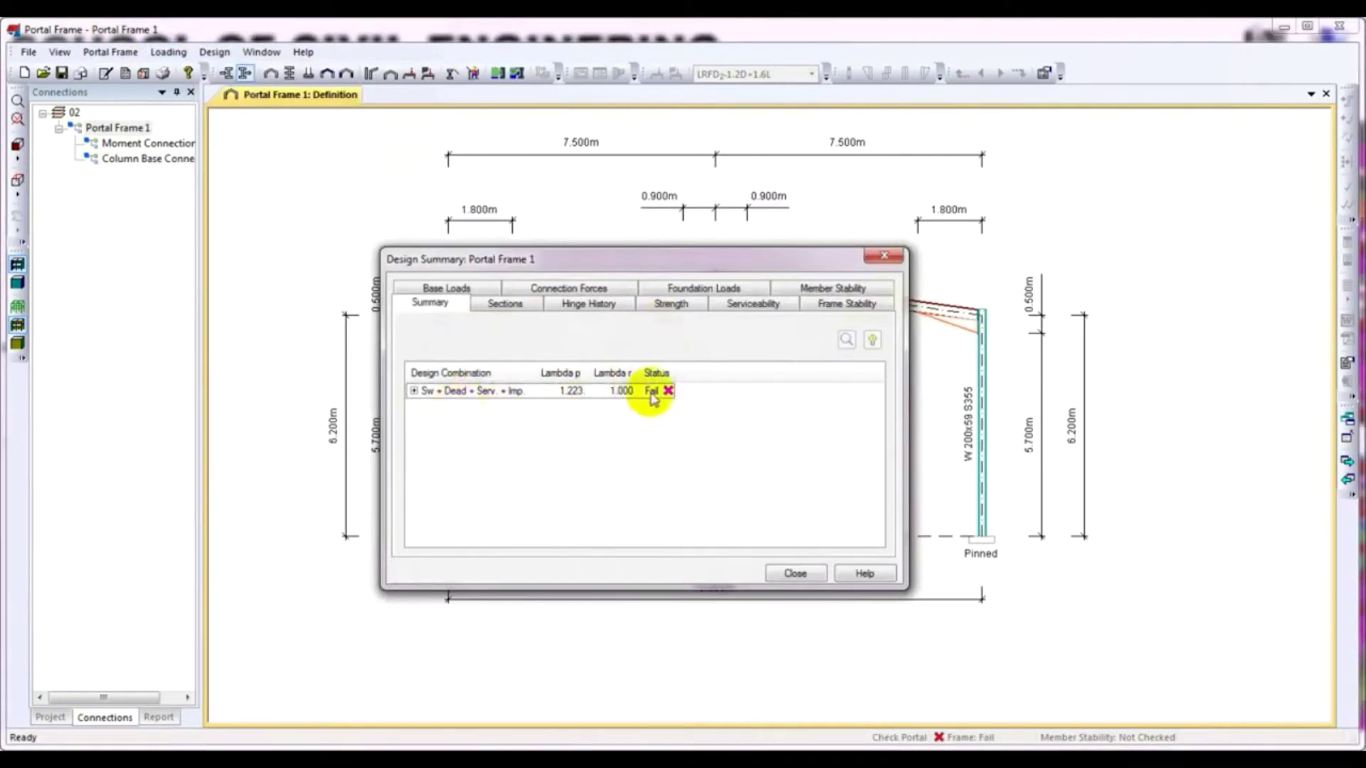
pyautogui.click(796, 574)
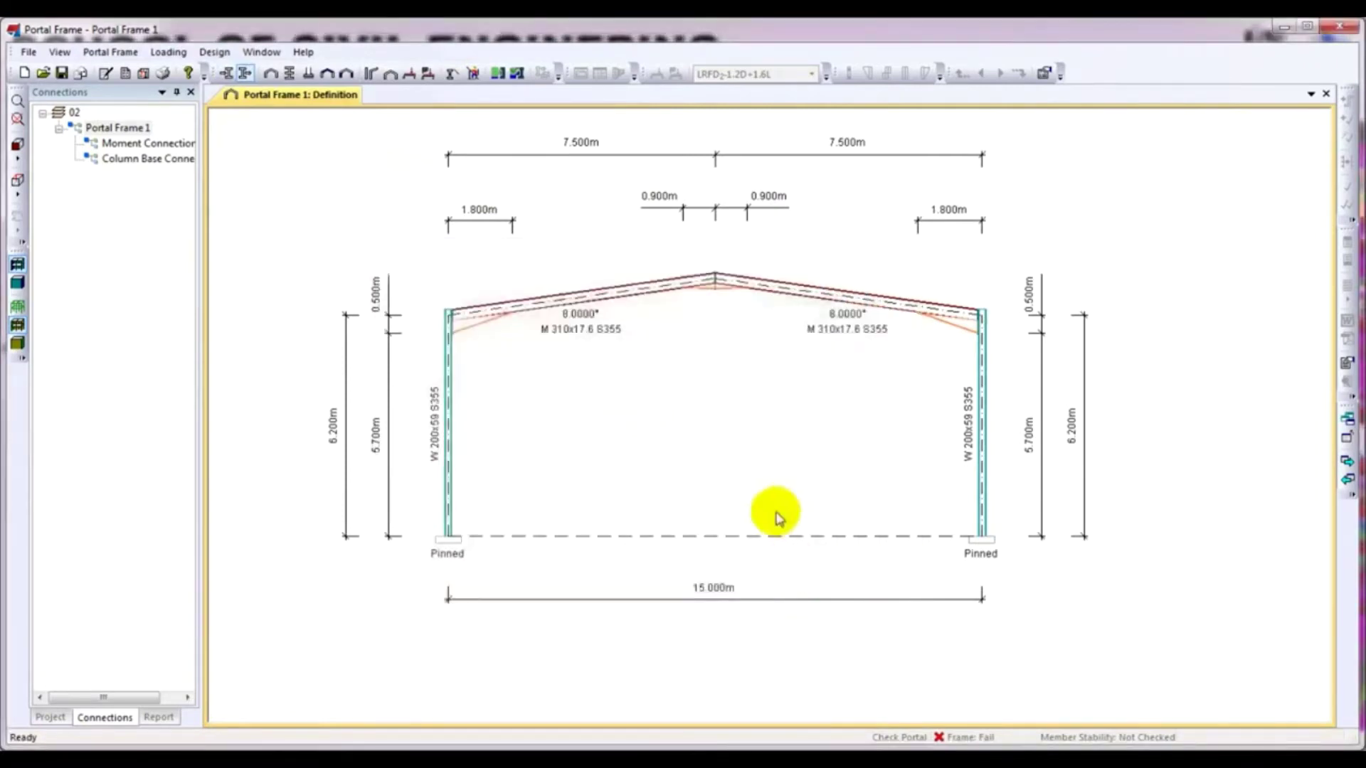
# Set the left column section to W 410x67 from the W & M family
pyautogui.doubleClick(448, 377)
pyautogui.click(697, 320)
pyautogui.click(665, 346)
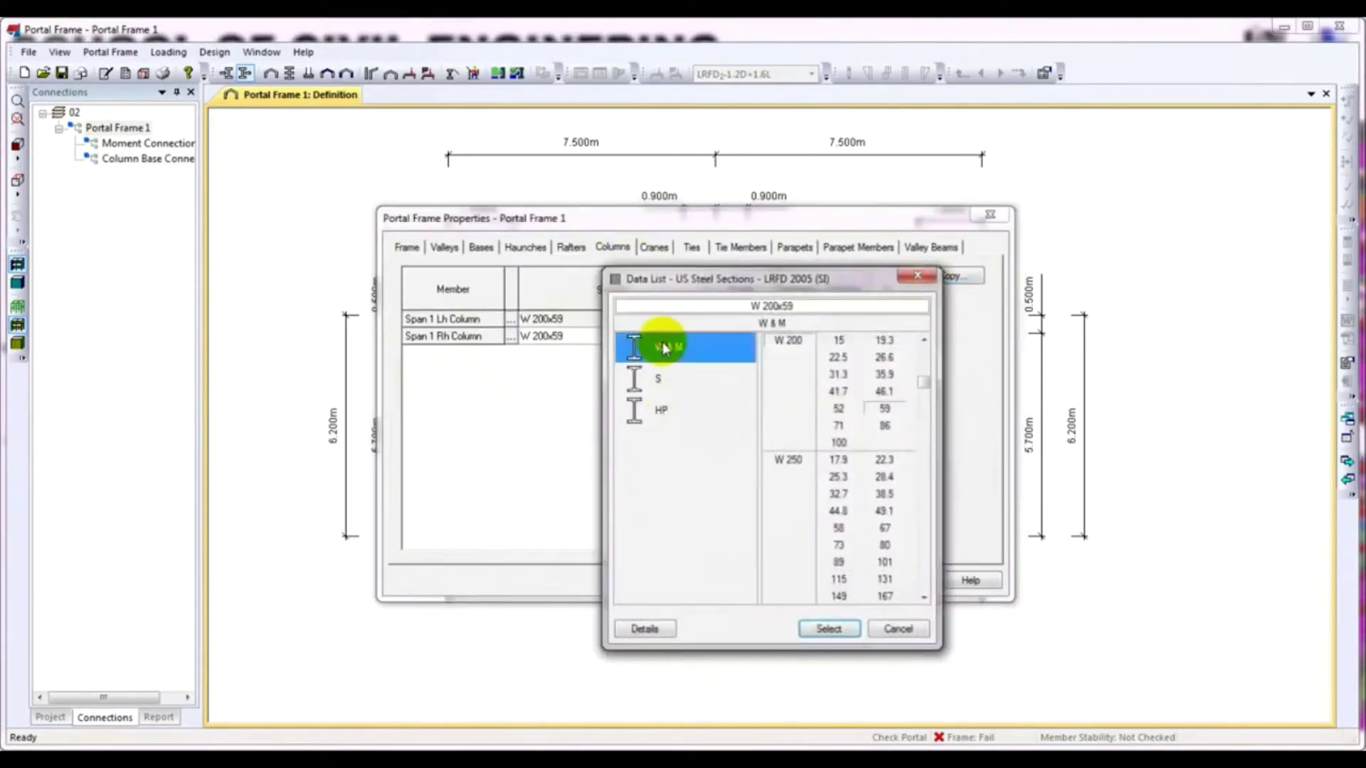
pyautogui.click(825, 478)
pyautogui.scroll(-6, 787, 488)
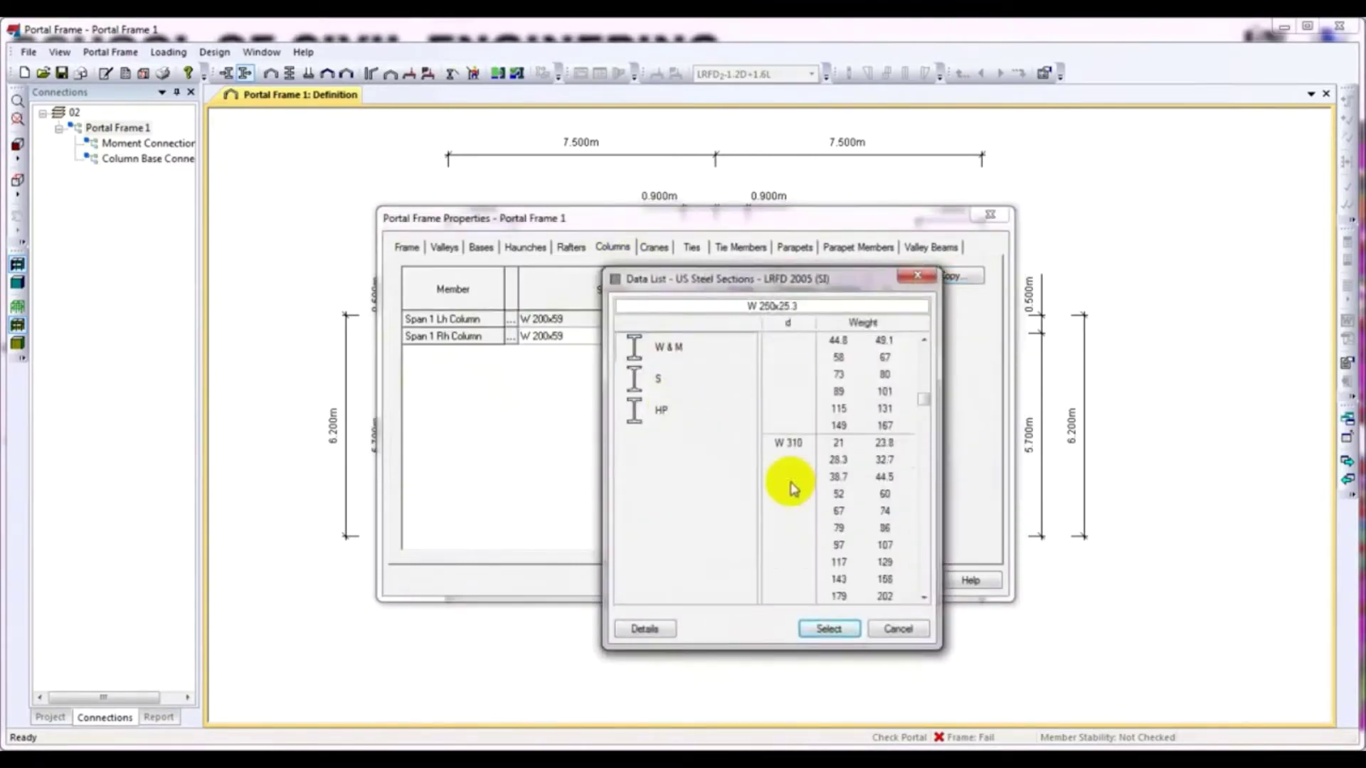
pyautogui.scroll(-3, 793, 486)
pyautogui.scroll(-5, 844, 486)
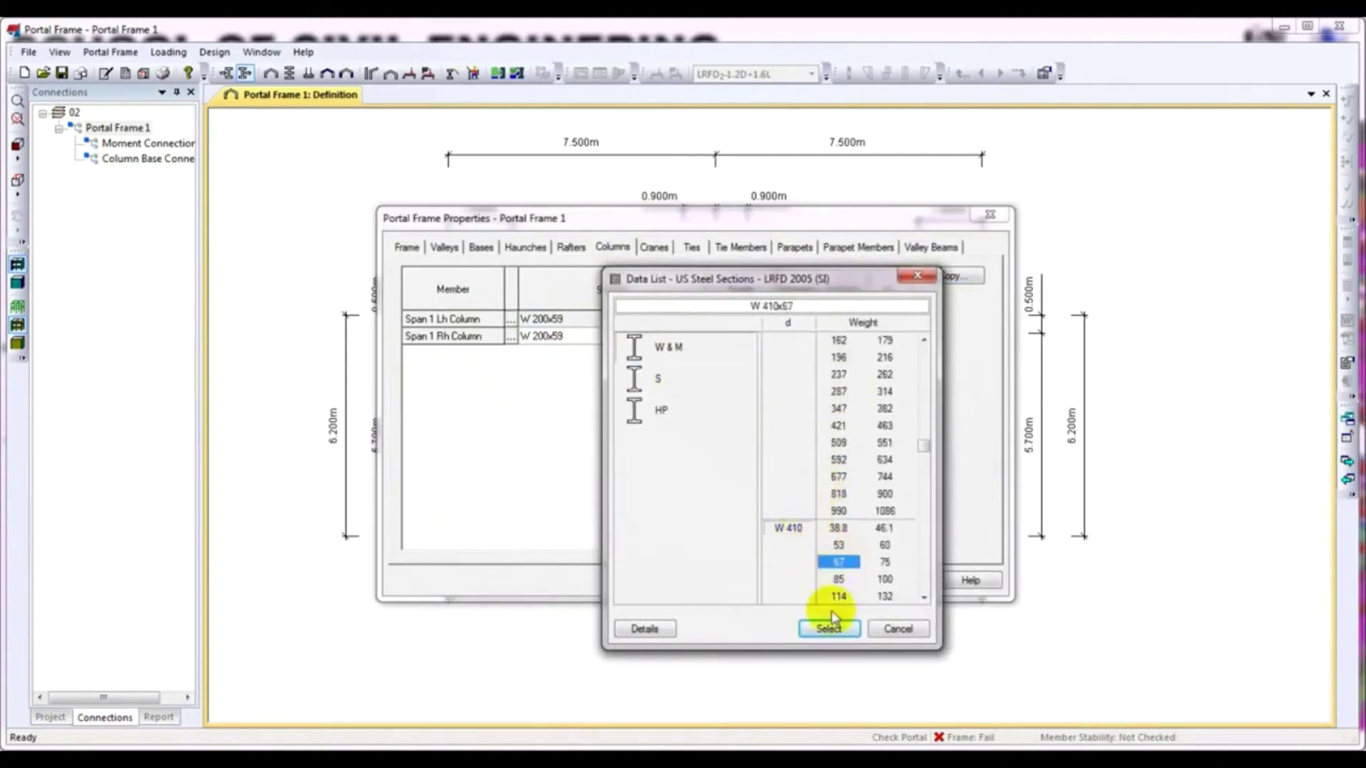
pyautogui.scroll(-1, 790, 544)
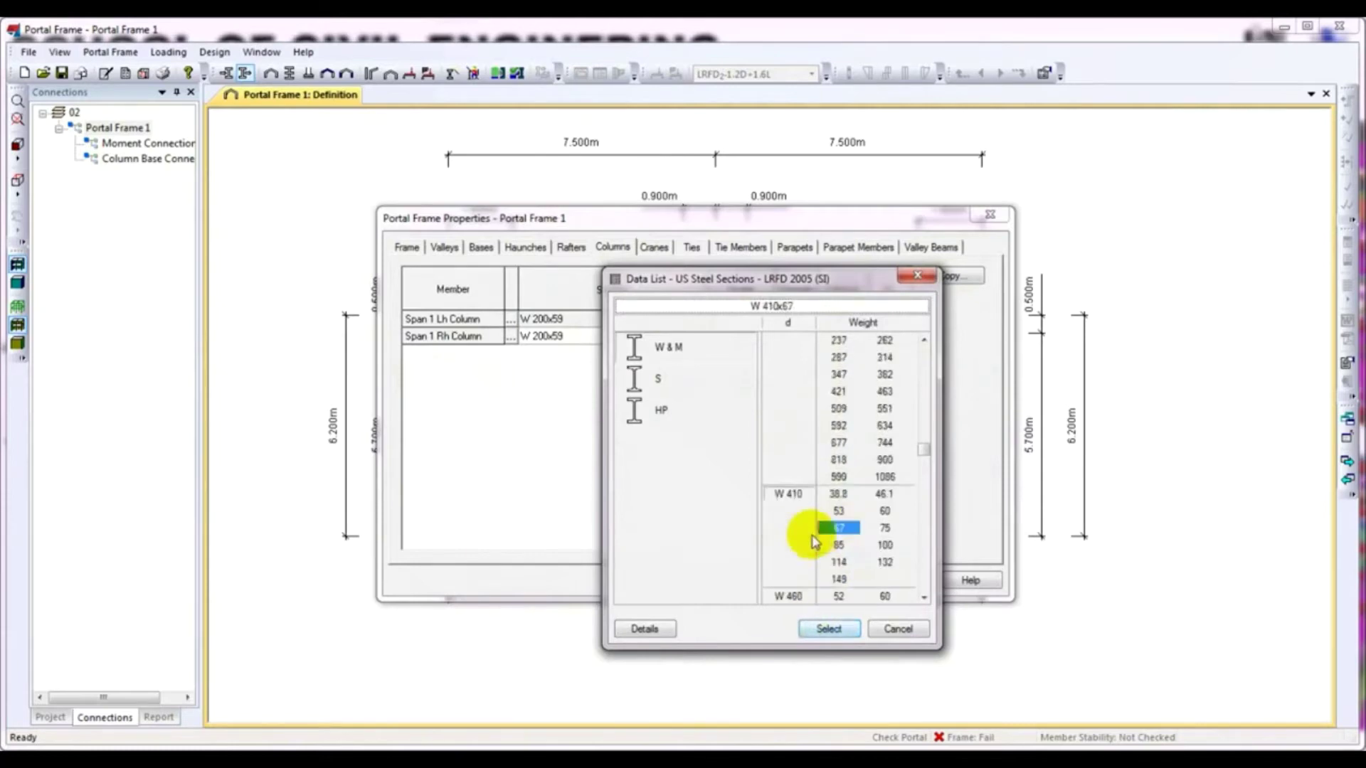
pyautogui.click(827, 630)
# Set the right column section to W 410x67 from the W & M family
pyautogui.click(695, 335)
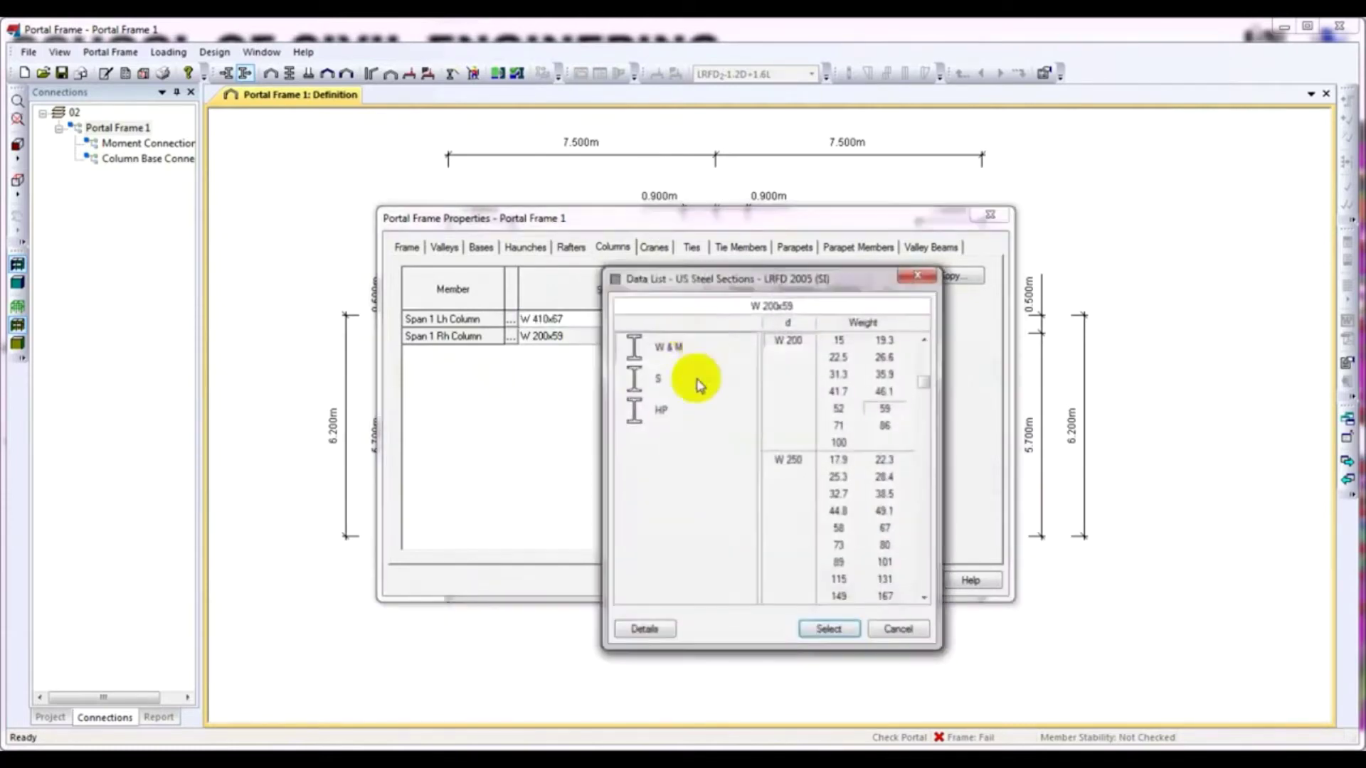
pyautogui.click(634, 346)
pyautogui.scroll(-8, 792, 472)
pyautogui.scroll(-9, 795, 473)
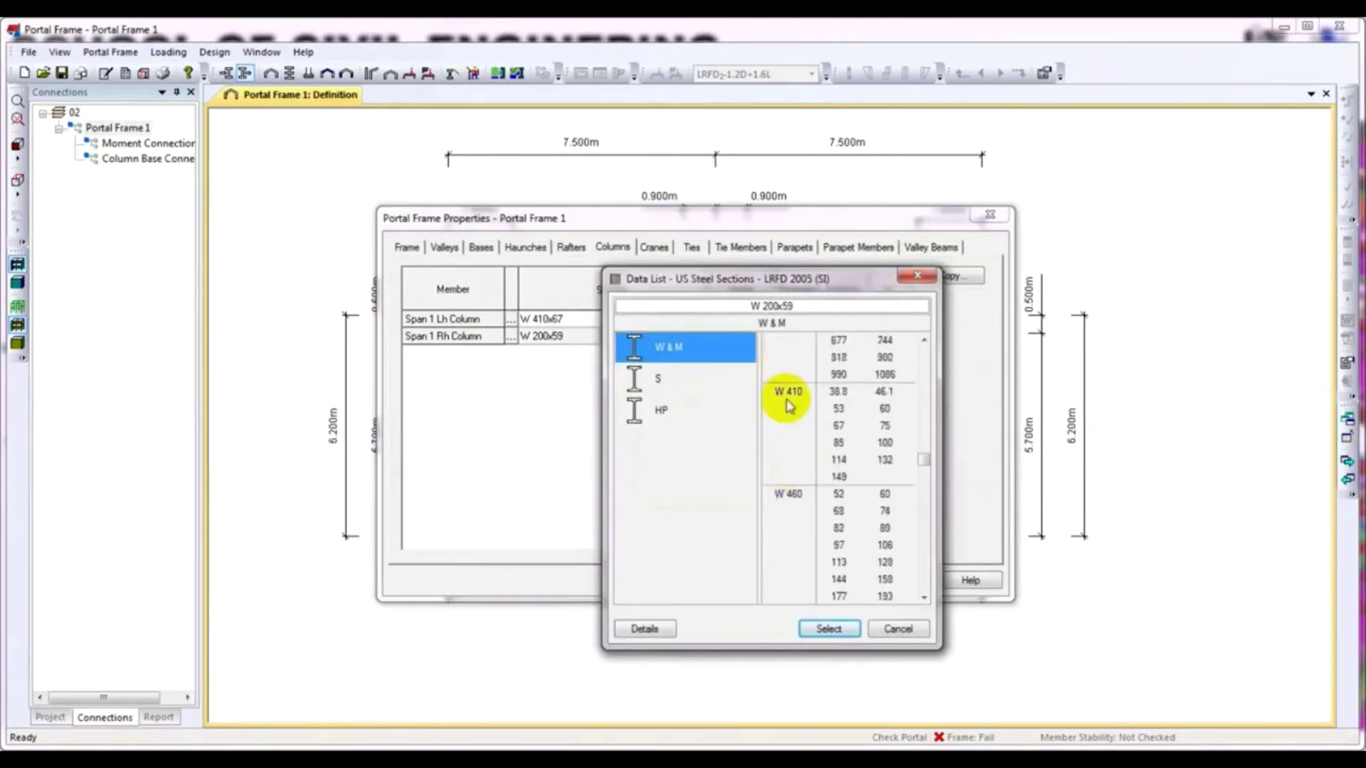
pyautogui.click(839, 425)
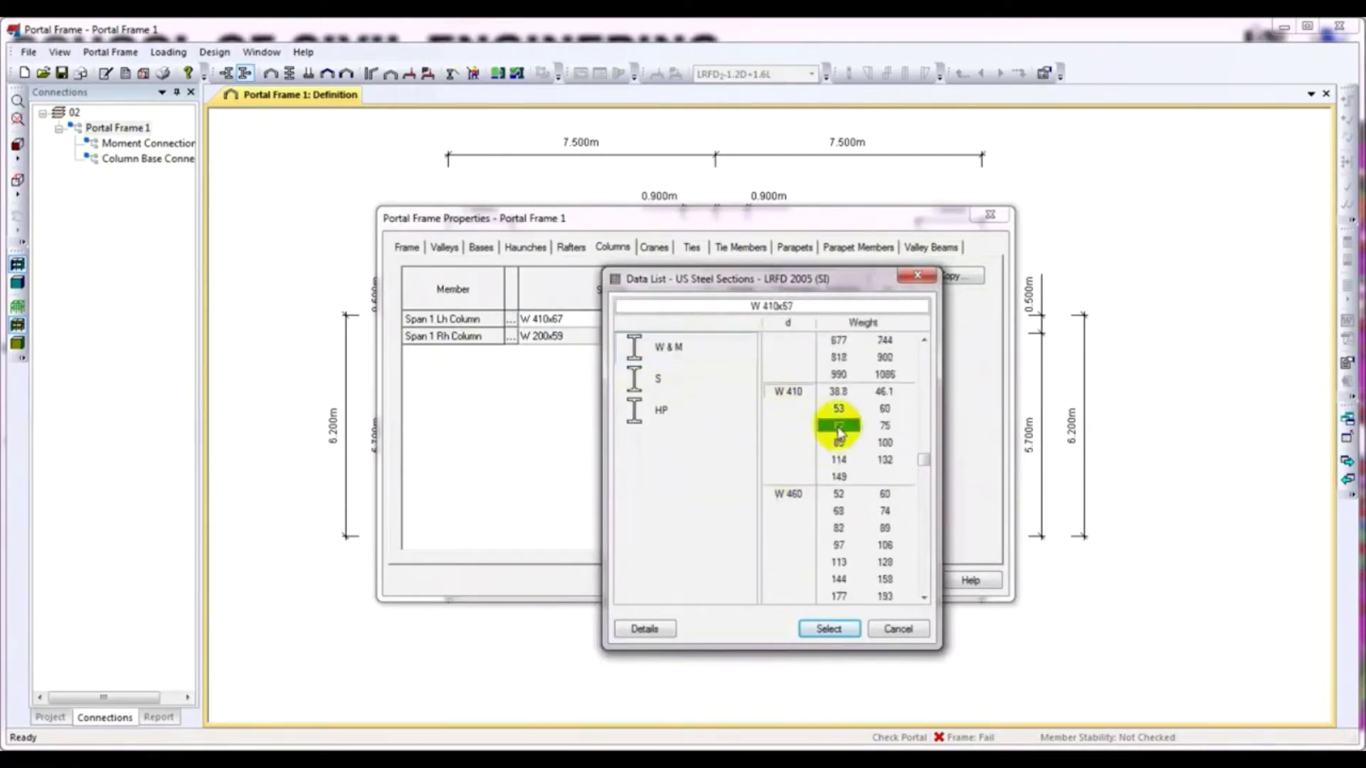
pyautogui.click(827, 628)
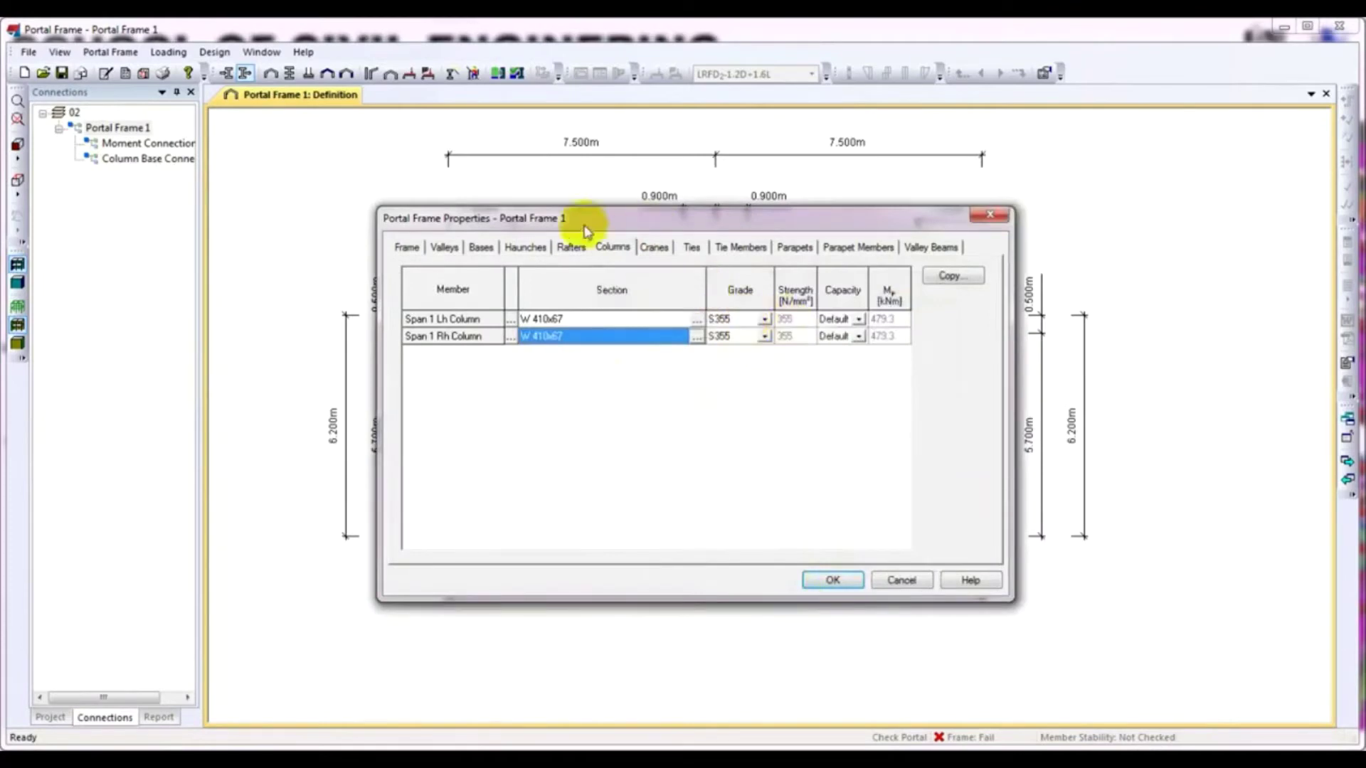
pyautogui.moveTo(635, 219); pyautogui.dragTo(624, 220)
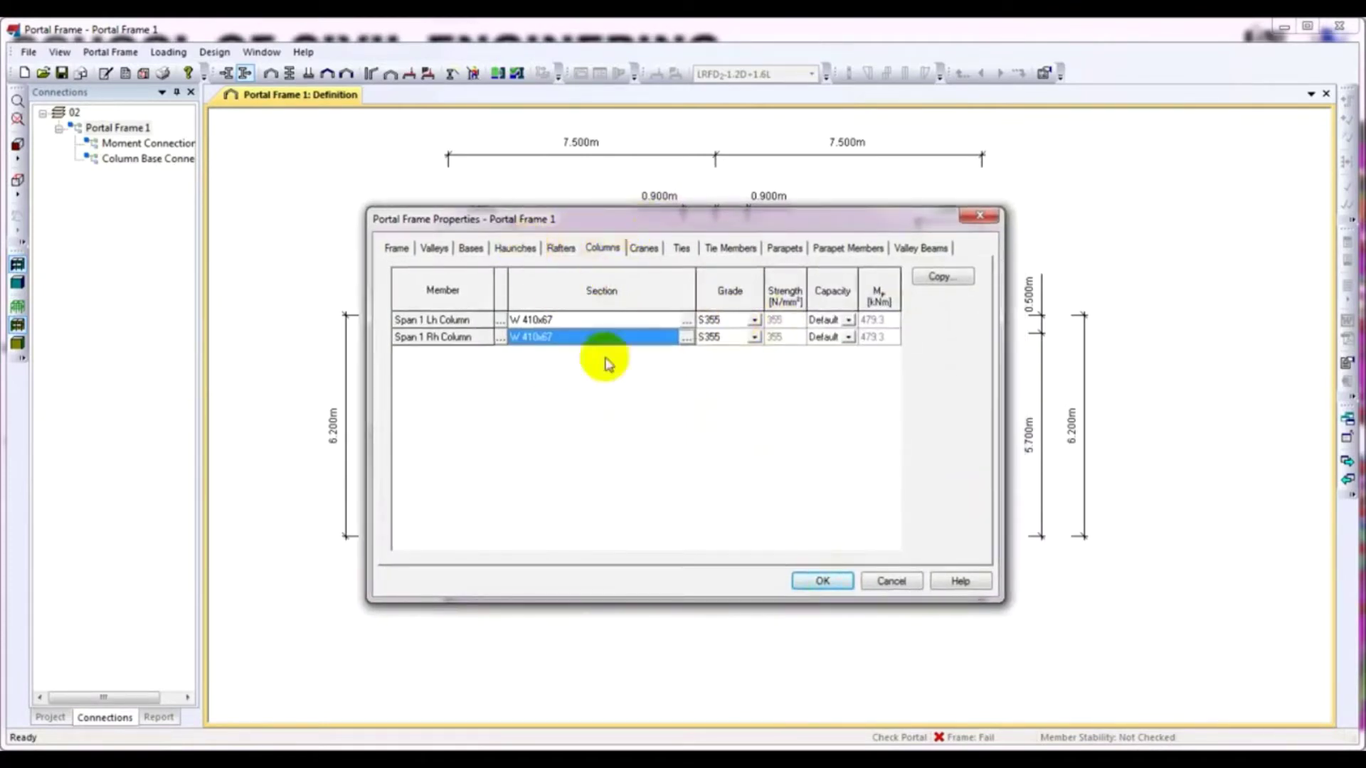
# On the Rafters tab, set the left rafter section to W 360x72
pyautogui.click(562, 248)
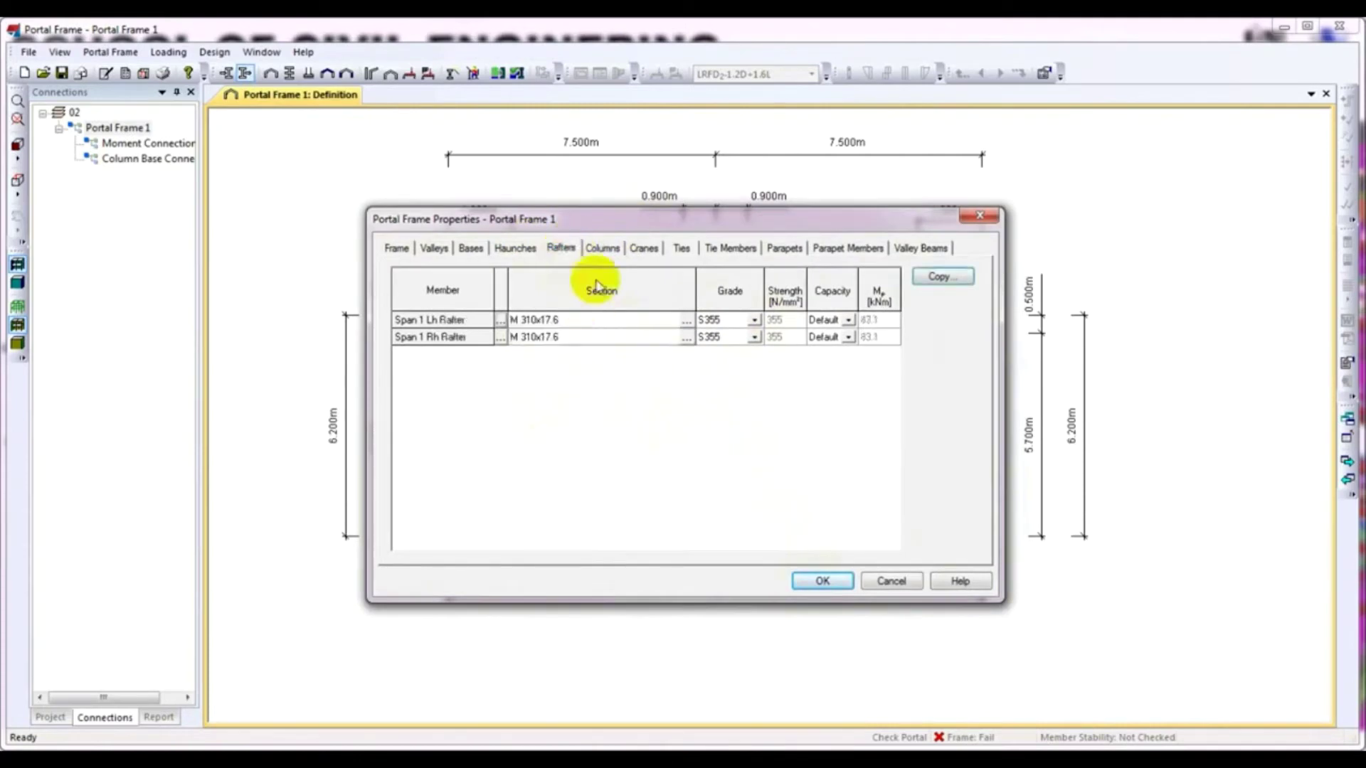
pyautogui.moveTo(593, 219); pyautogui.dragTo(644, 240)
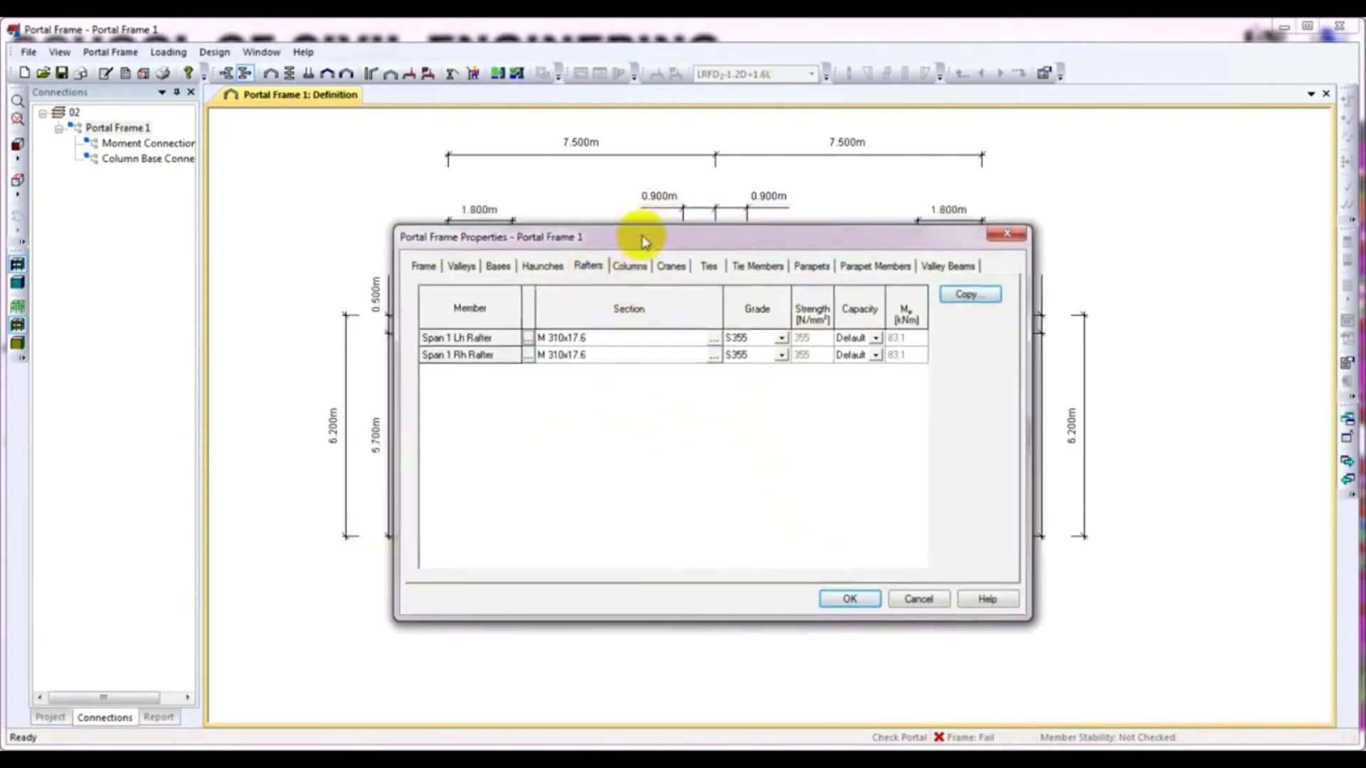
pyautogui.click(713, 344)
pyautogui.click(646, 347)
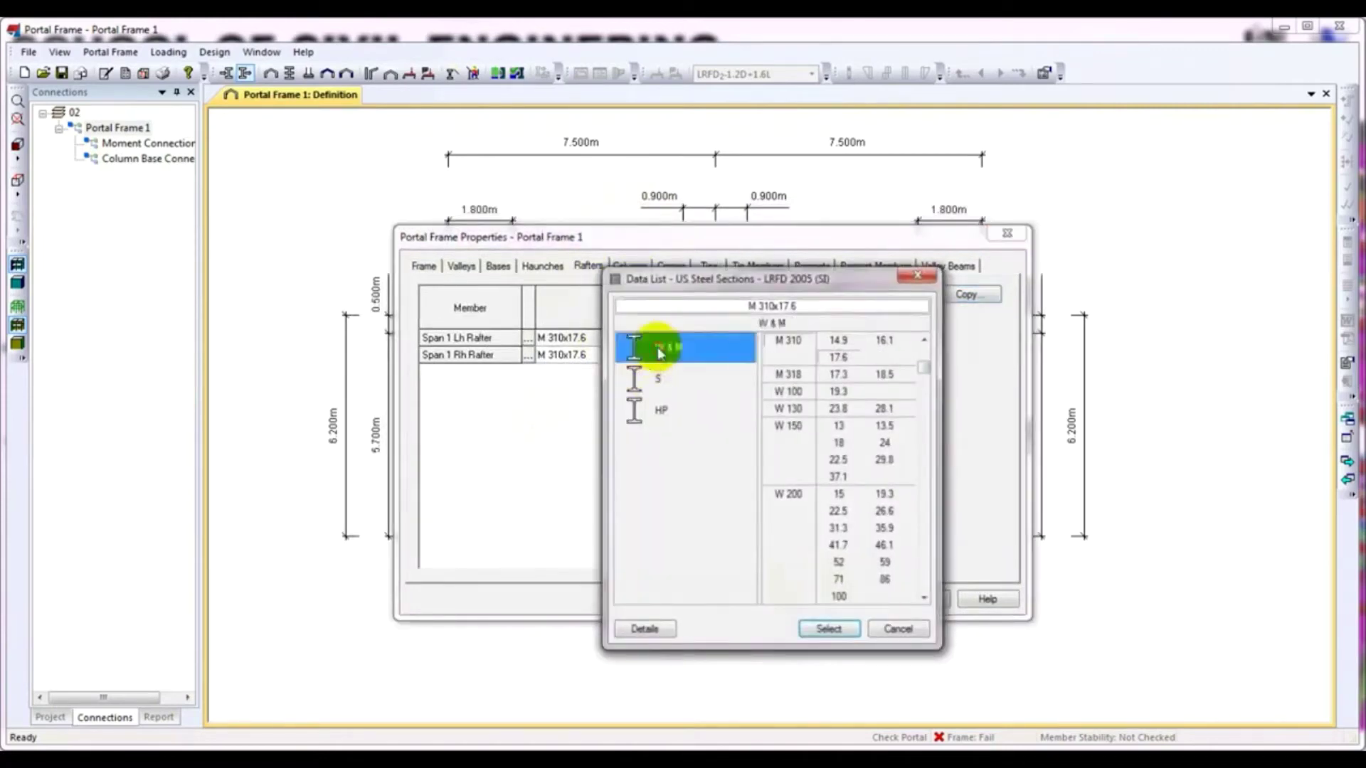
pyautogui.scroll(-9, 797, 483)
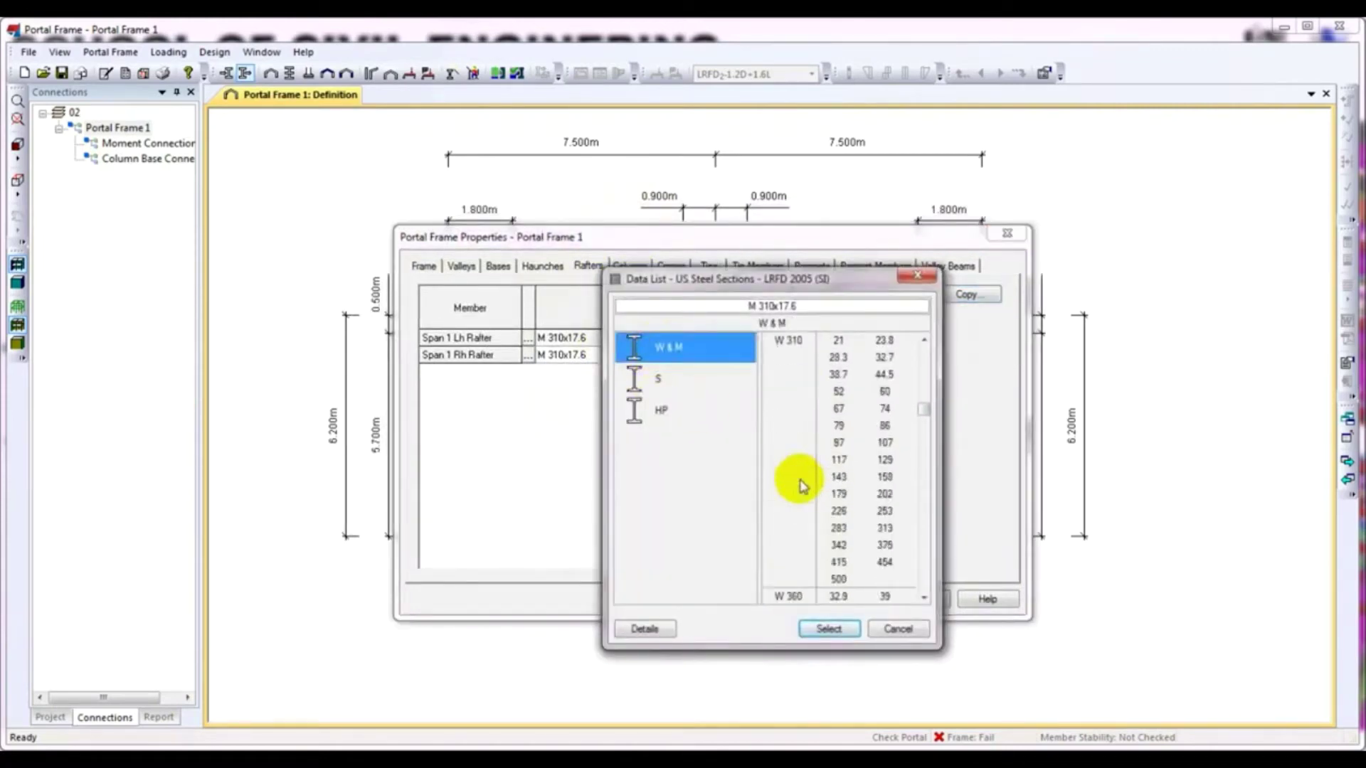
pyautogui.click(839, 546)
pyautogui.click(828, 629)
# Set the right rafter section to W 360x72 and apply the new member sizes
pyautogui.click(714, 355)
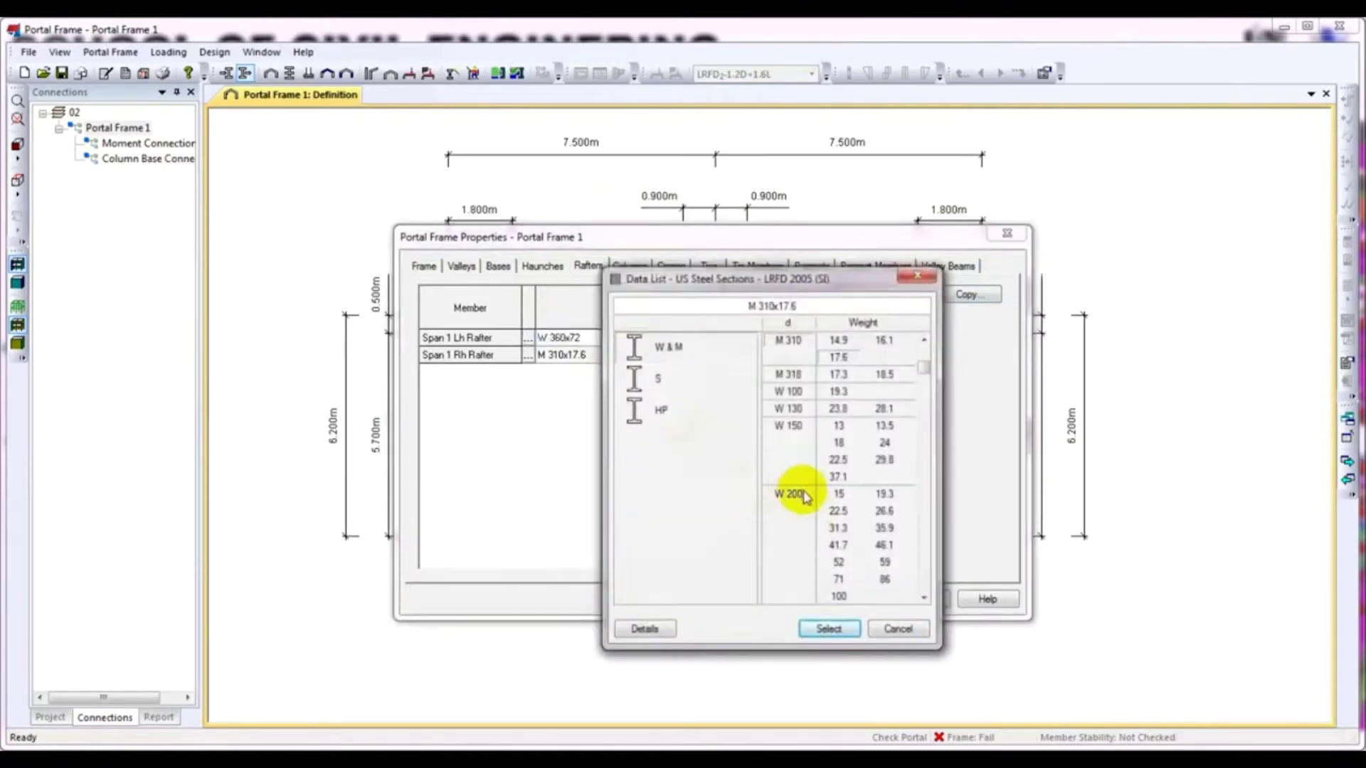
pyautogui.click(664, 356)
pyautogui.scroll(-3, 781, 524)
pyautogui.scroll(-5, 857, 503)
pyautogui.click(838, 546)
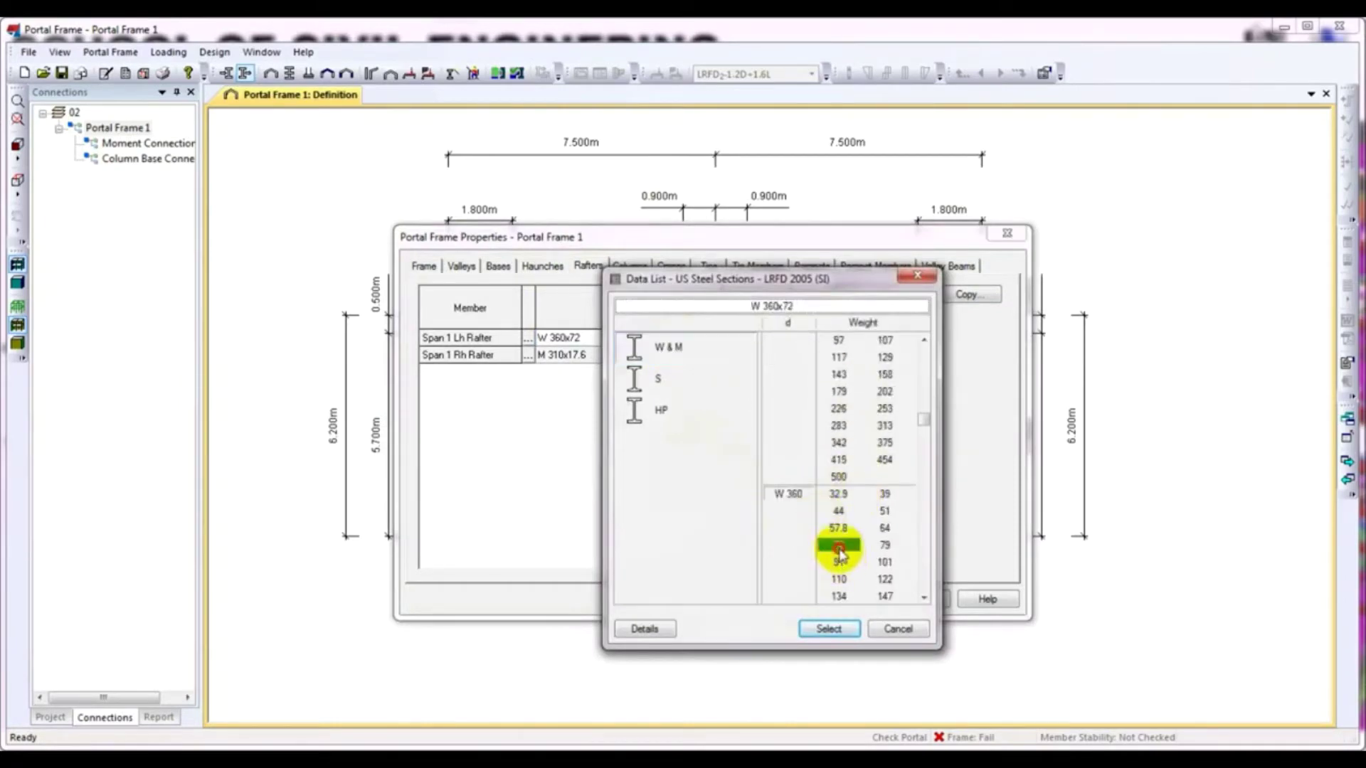
pyautogui.click(827, 629)
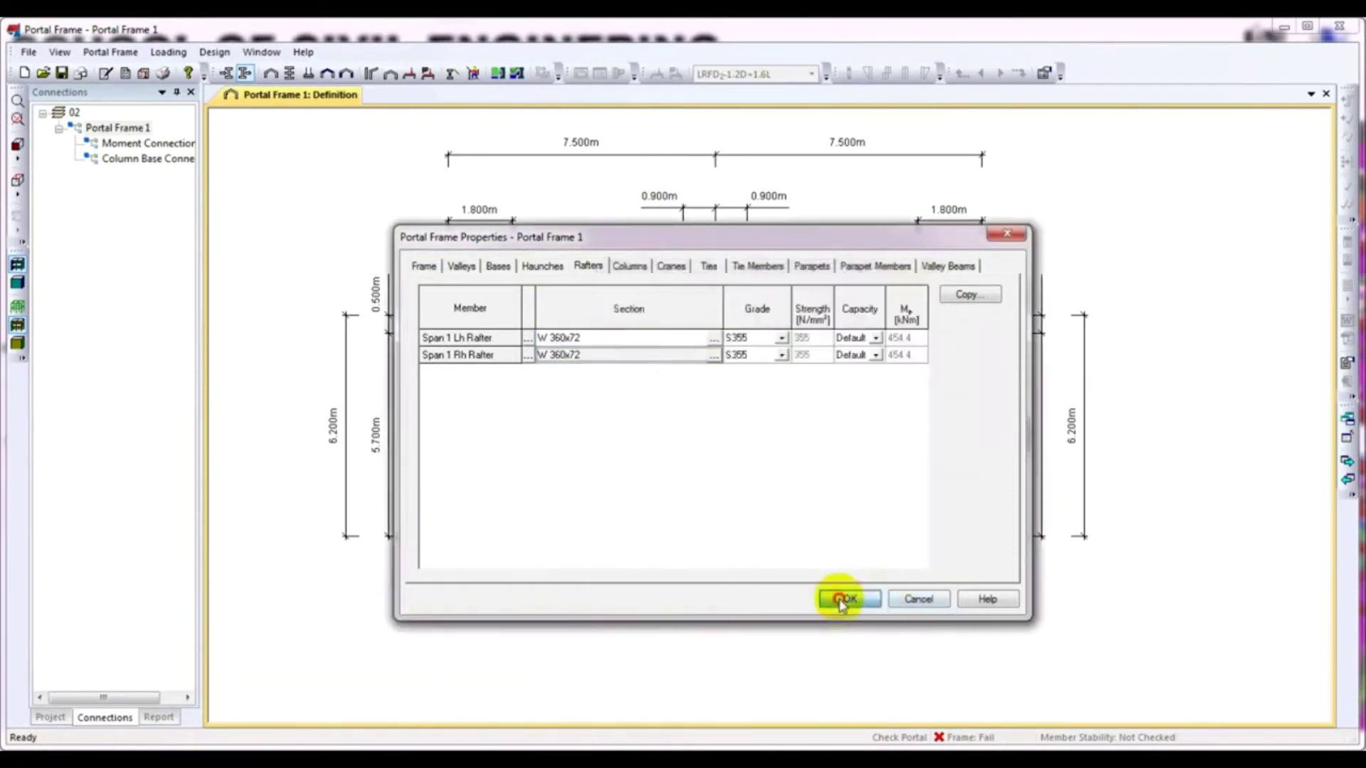
pyautogui.click(841, 600)
# Rerun the Portal Frame design and close the summary now showing Pass
pyautogui.click(214, 52)
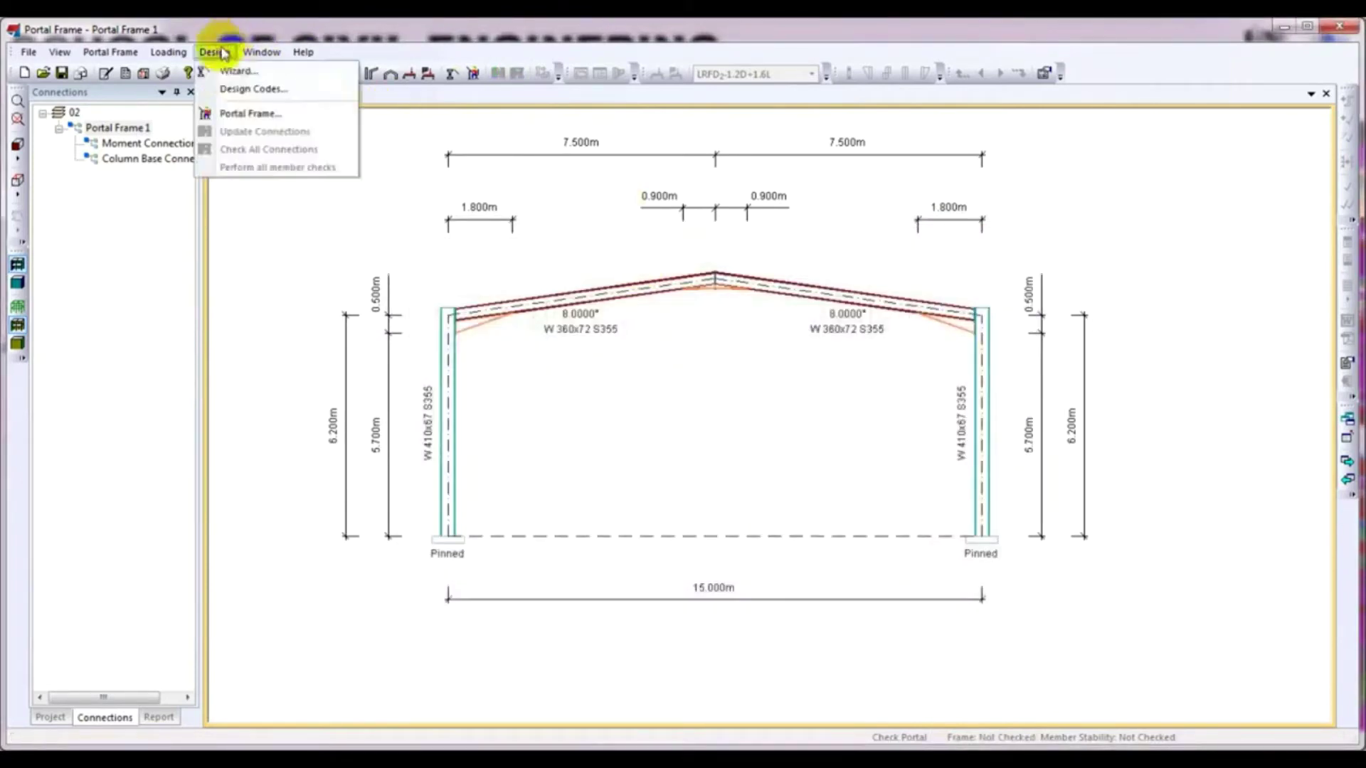
pyautogui.click(245, 113)
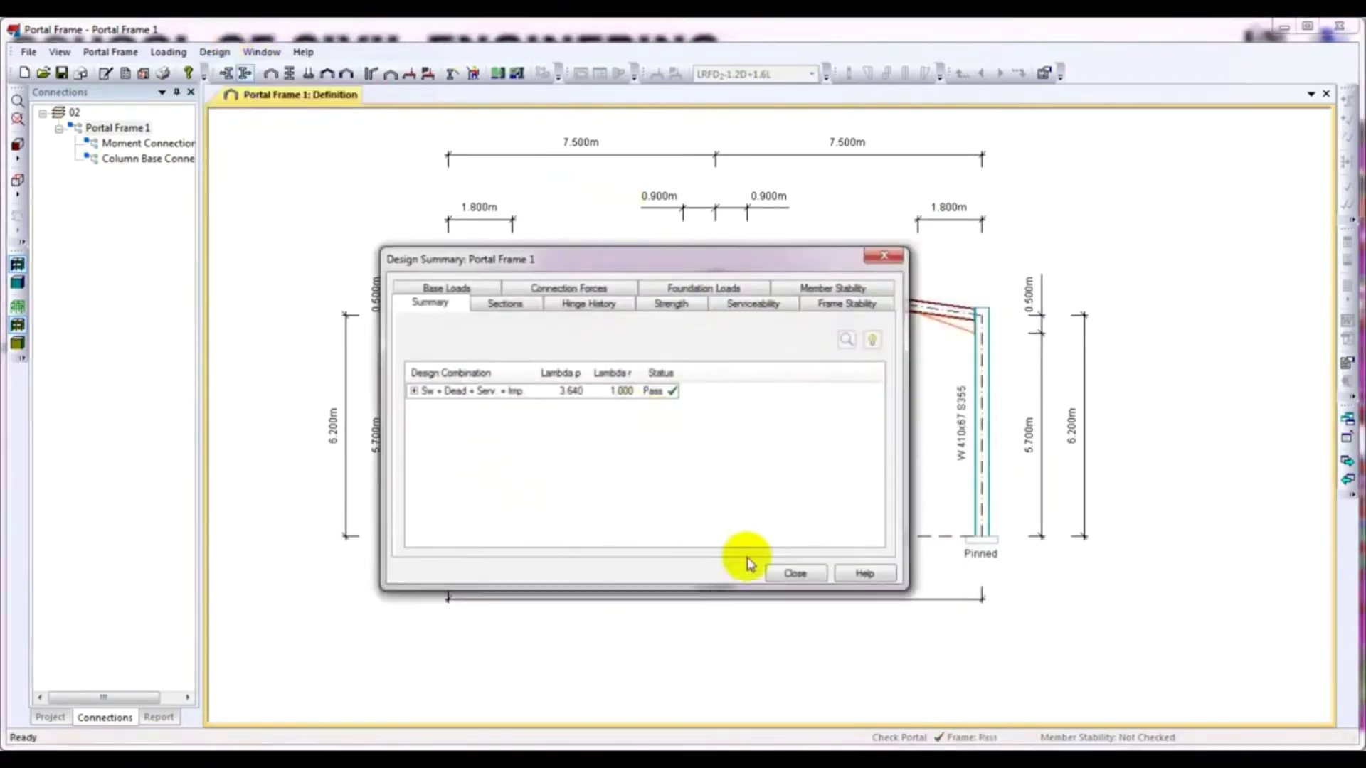
pyautogui.click(798, 574)
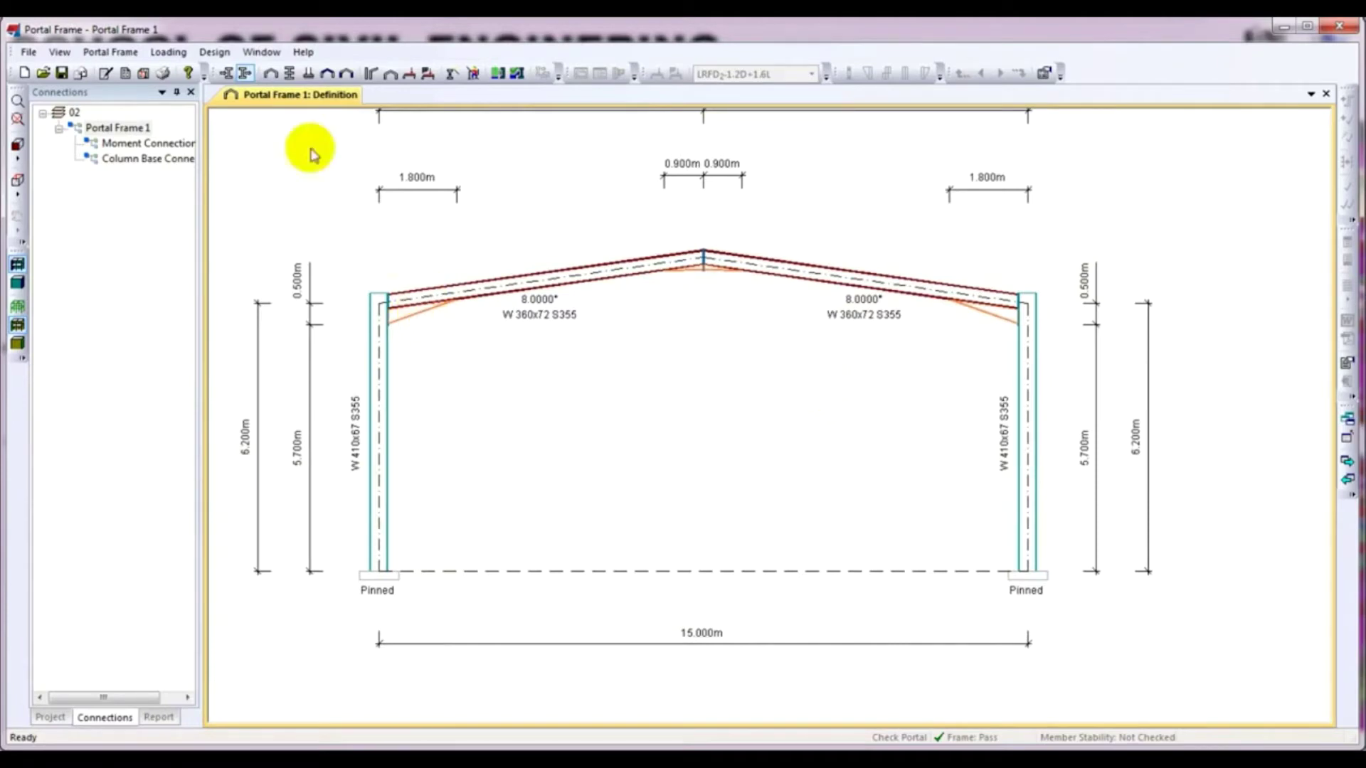
# Update the frame's connections and export the Lh Eaves connection to Connection Designer
pyautogui.click(213, 52)
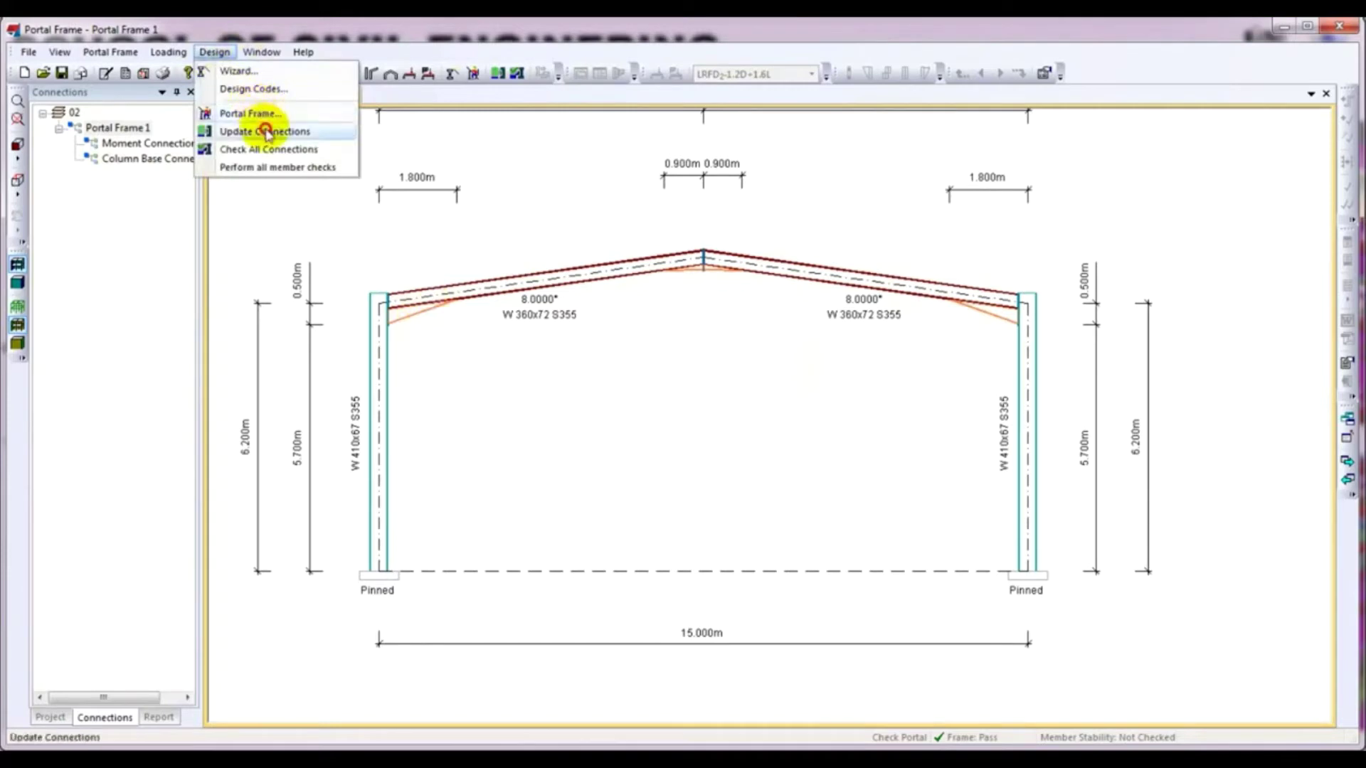
pyautogui.click(269, 132)
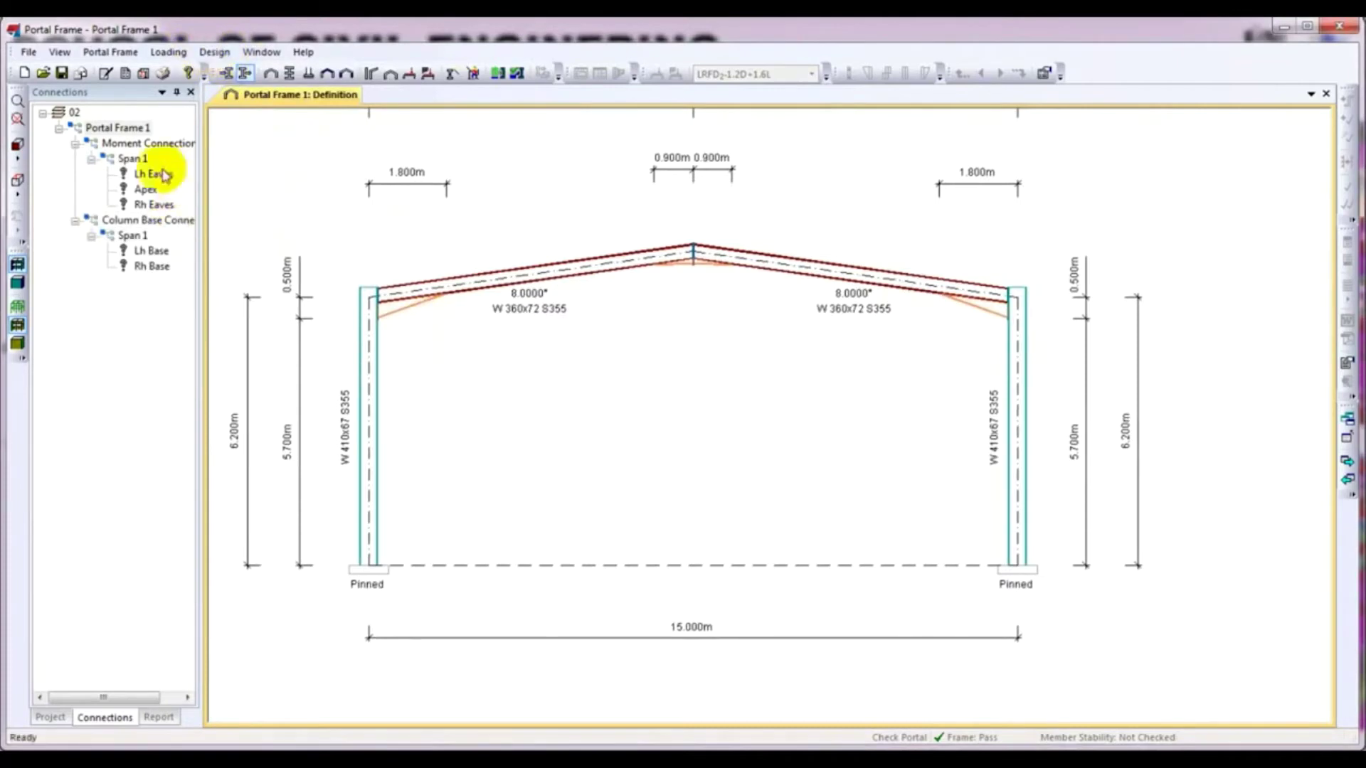
pyautogui.click(103, 718)
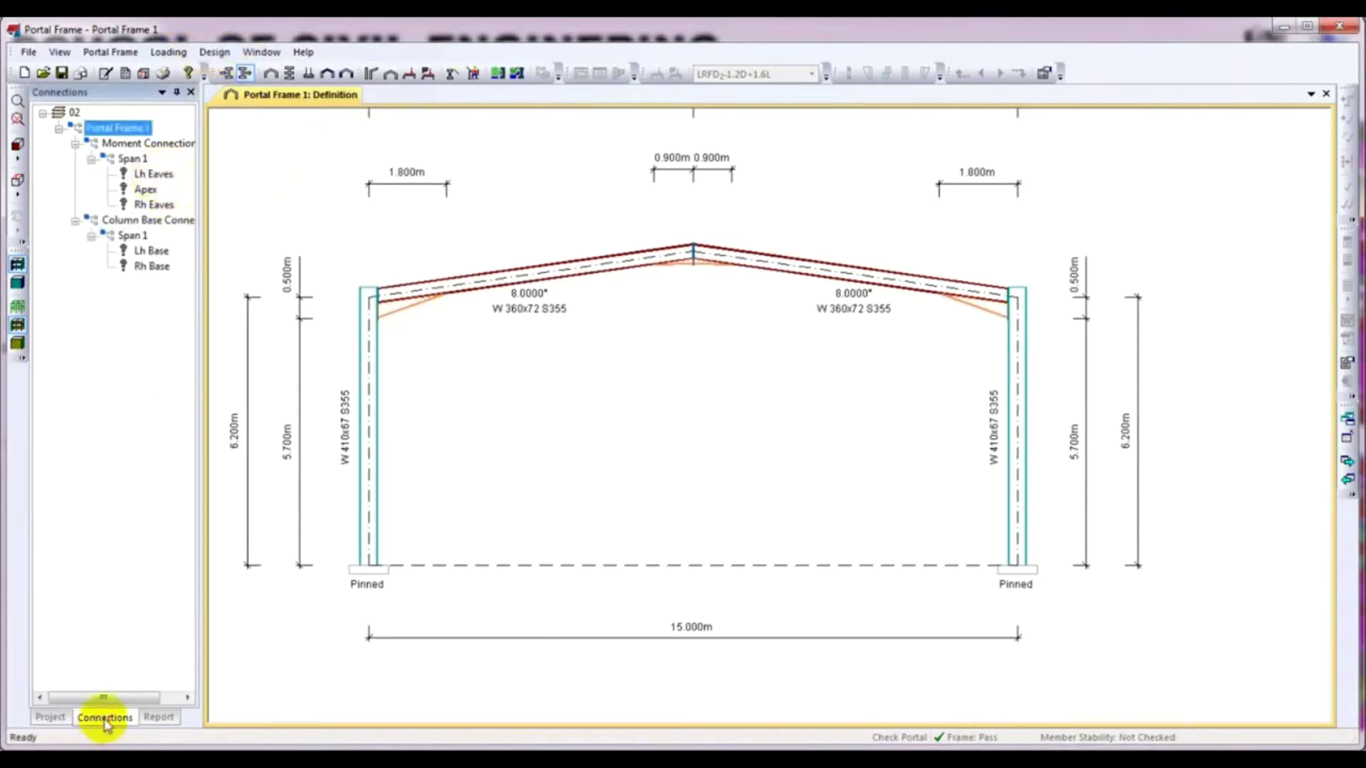
pyautogui.click(155, 174)
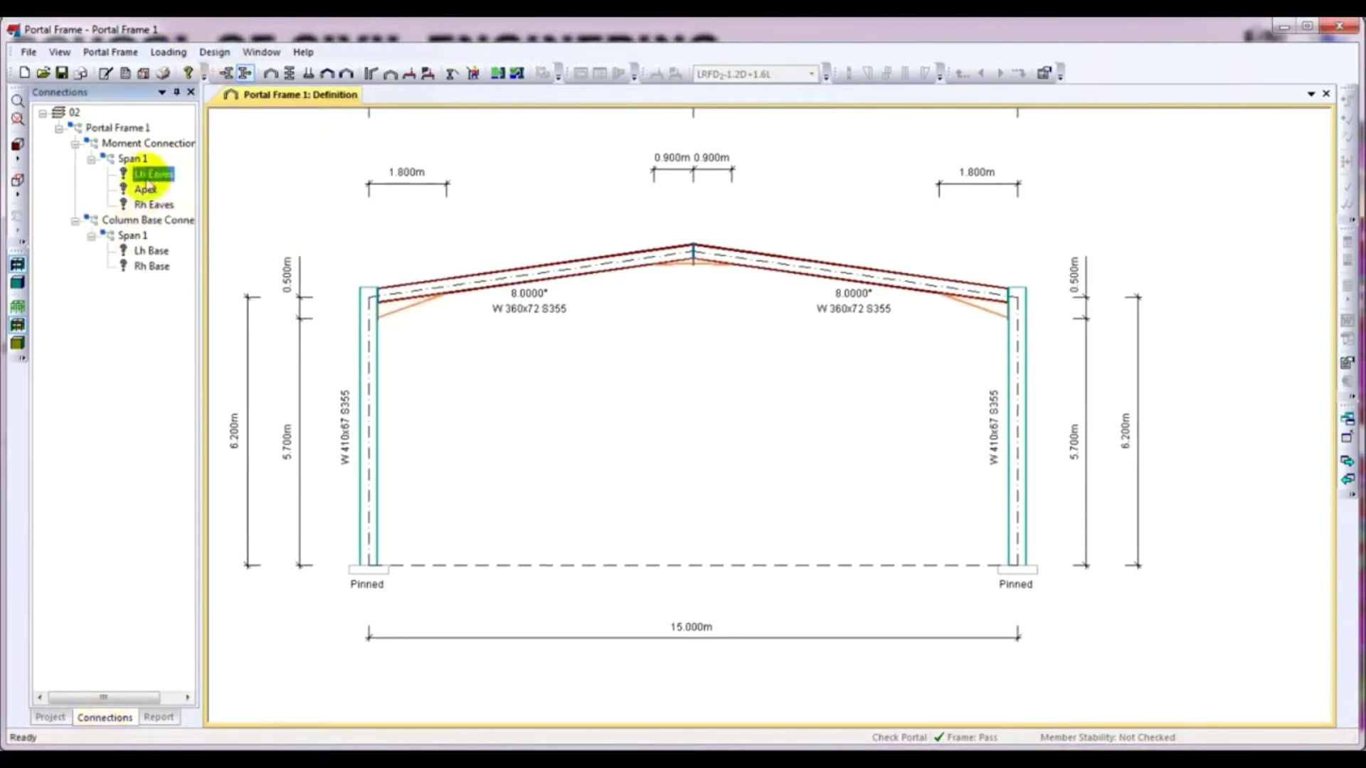
pyautogui.rightClick(150, 177)
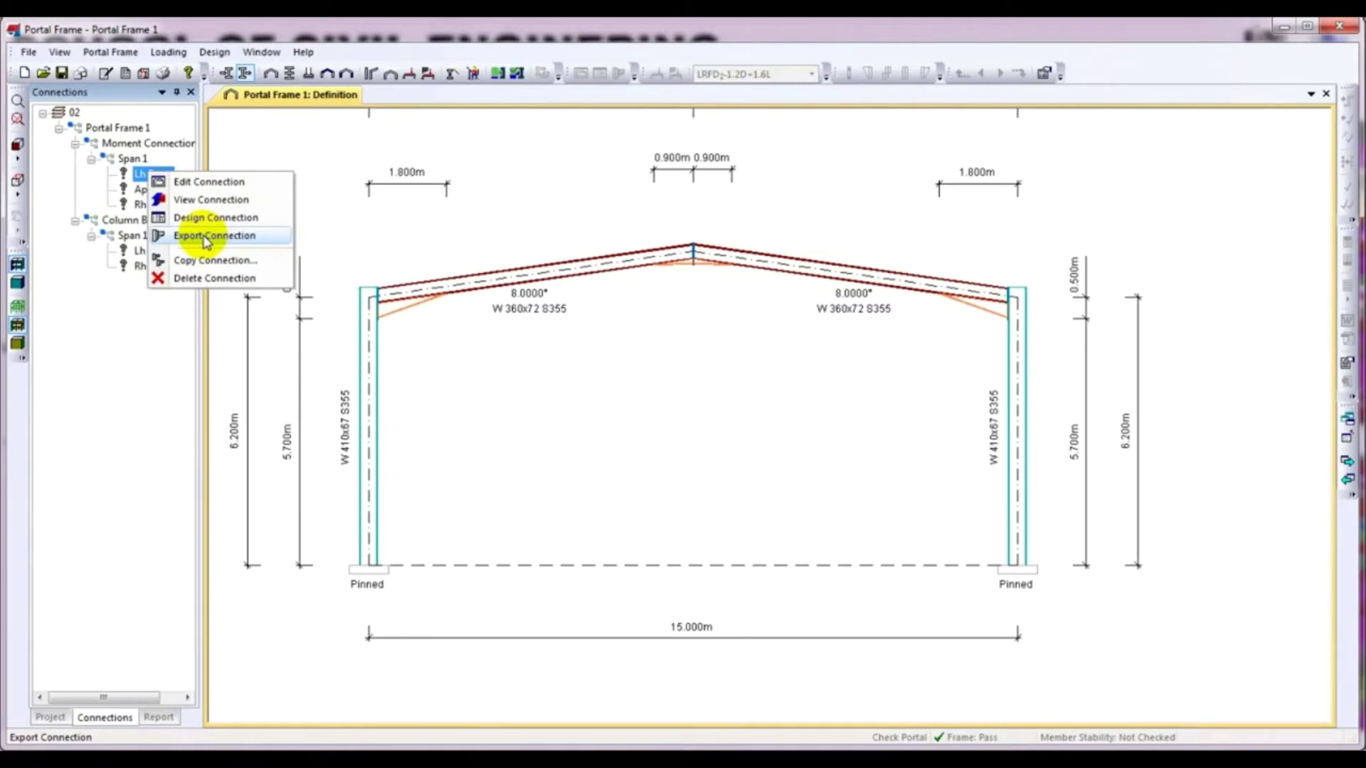
pyautogui.click(206, 236)
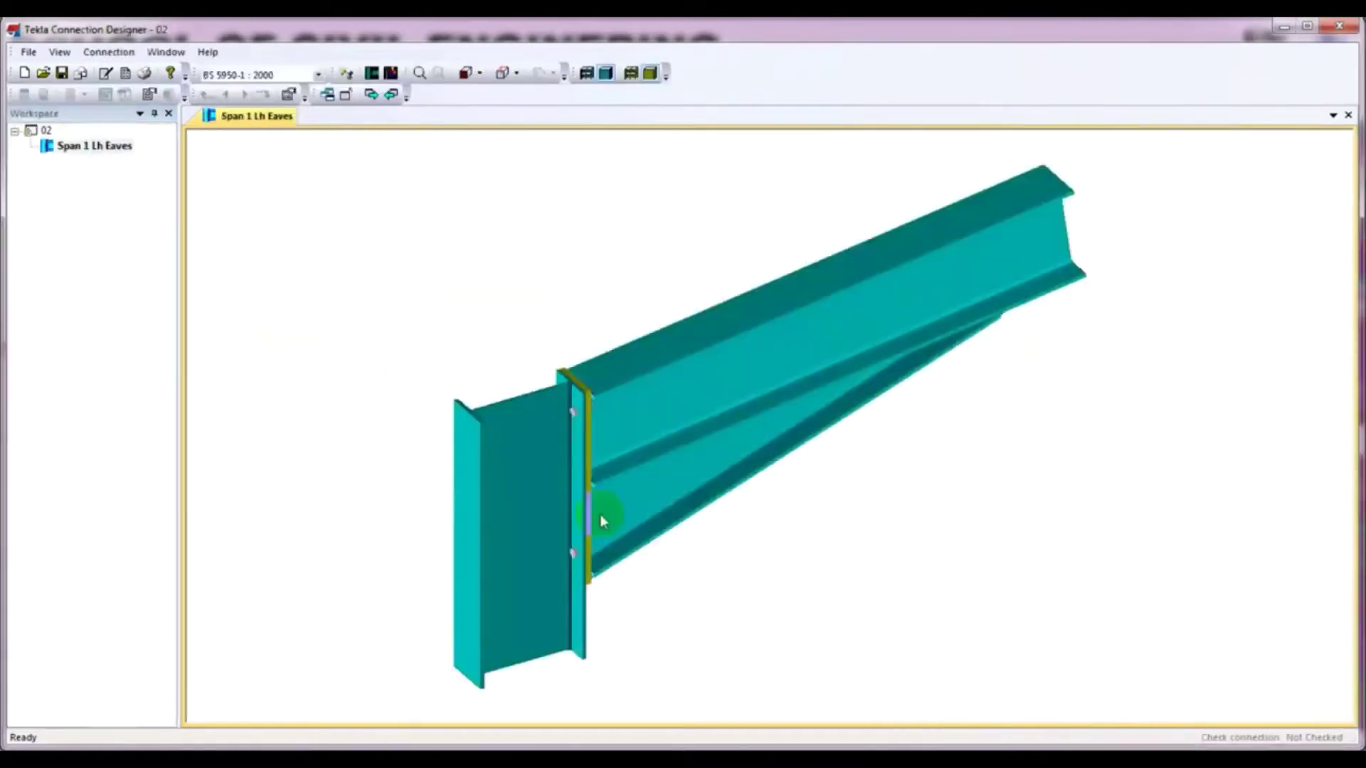
# Bring up the Span 1 Lh Eaves model and pan and orbit to inspect the haunched joint
pyautogui.moveTo(665, 467); pyautogui.dragTo(636, 441)
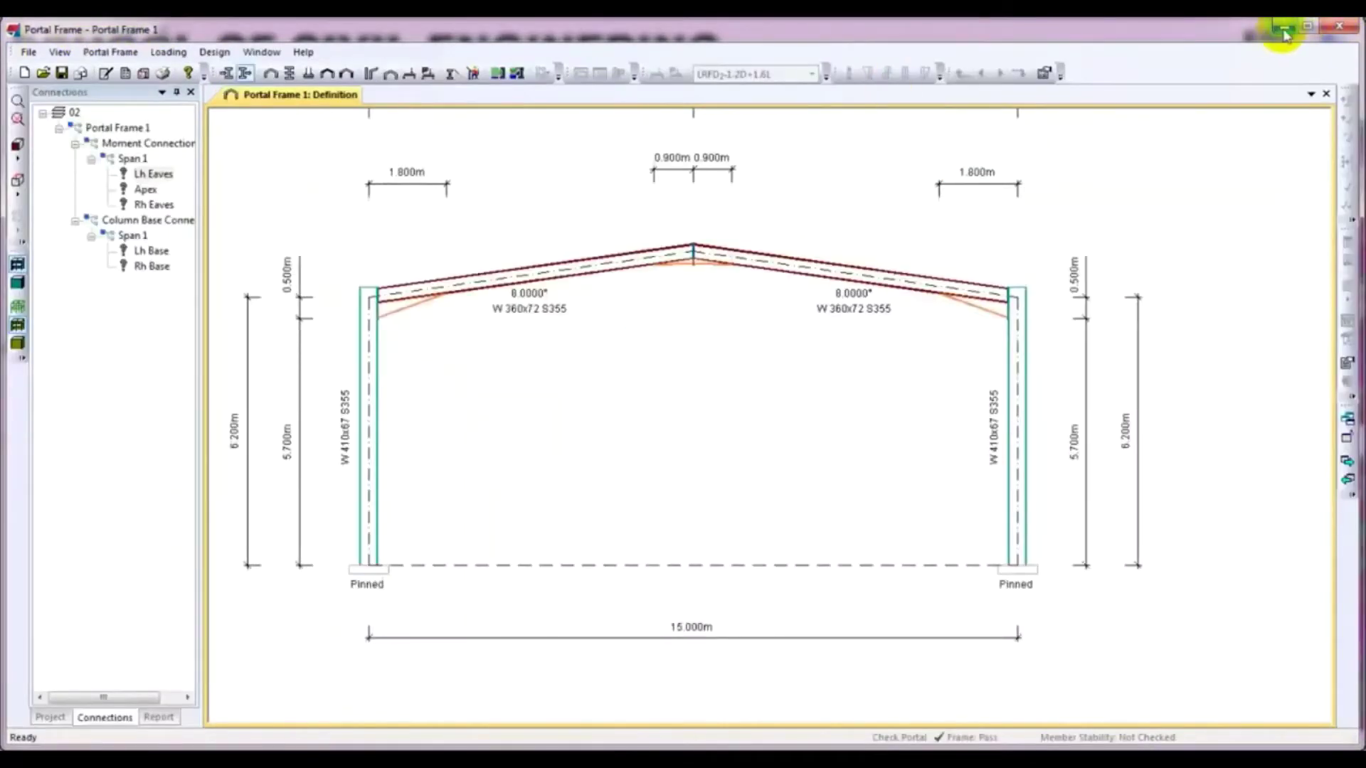
pyautogui.click(1284, 29)
pyautogui.hotkey('alt', 'Tab')
pyautogui.hotkey('alt', 'Tab')
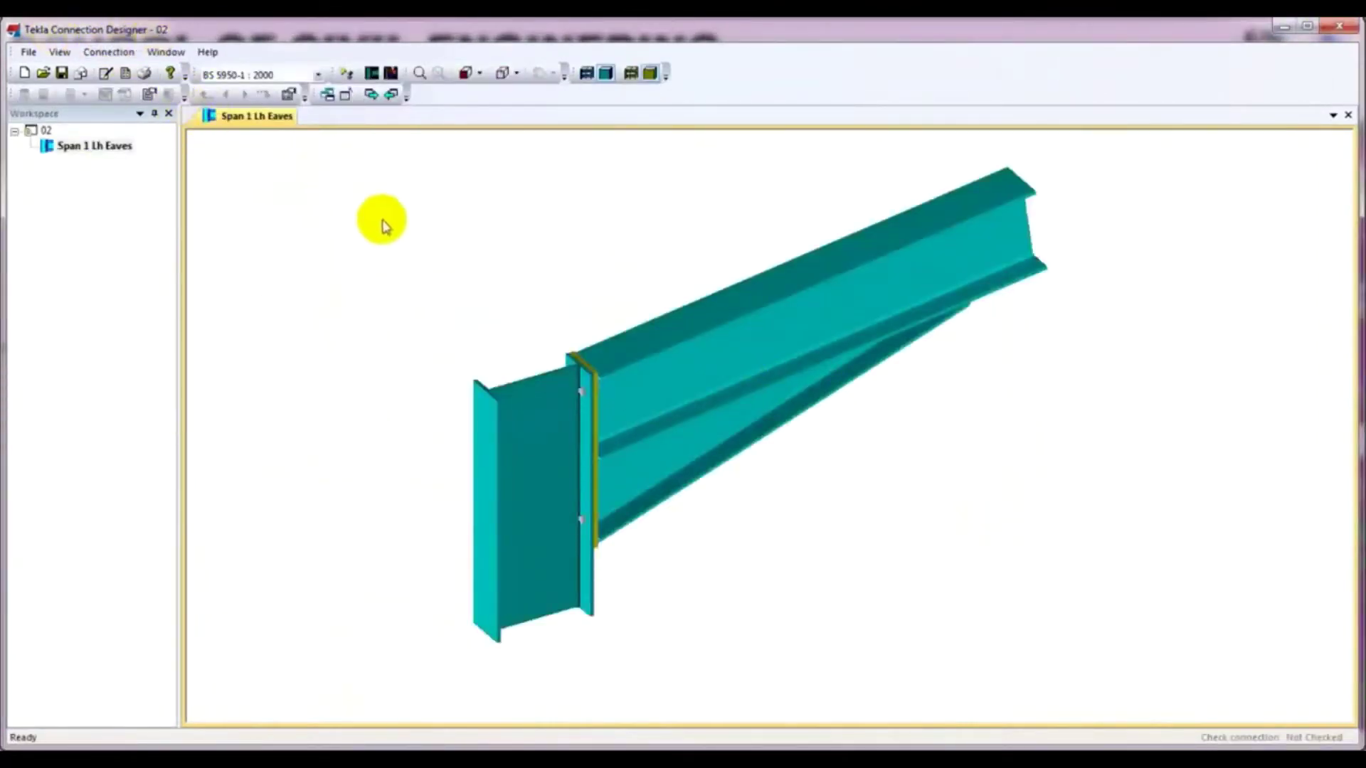
pyautogui.moveTo(390, 250); pyautogui.dragTo(381, 250, button='middle')
pyautogui.moveTo(722, 507); pyautogui.dragTo(767, 489, button='middle')
pyautogui.moveTo(473, 335); pyautogui.dragTo(451, 313, button='middle')
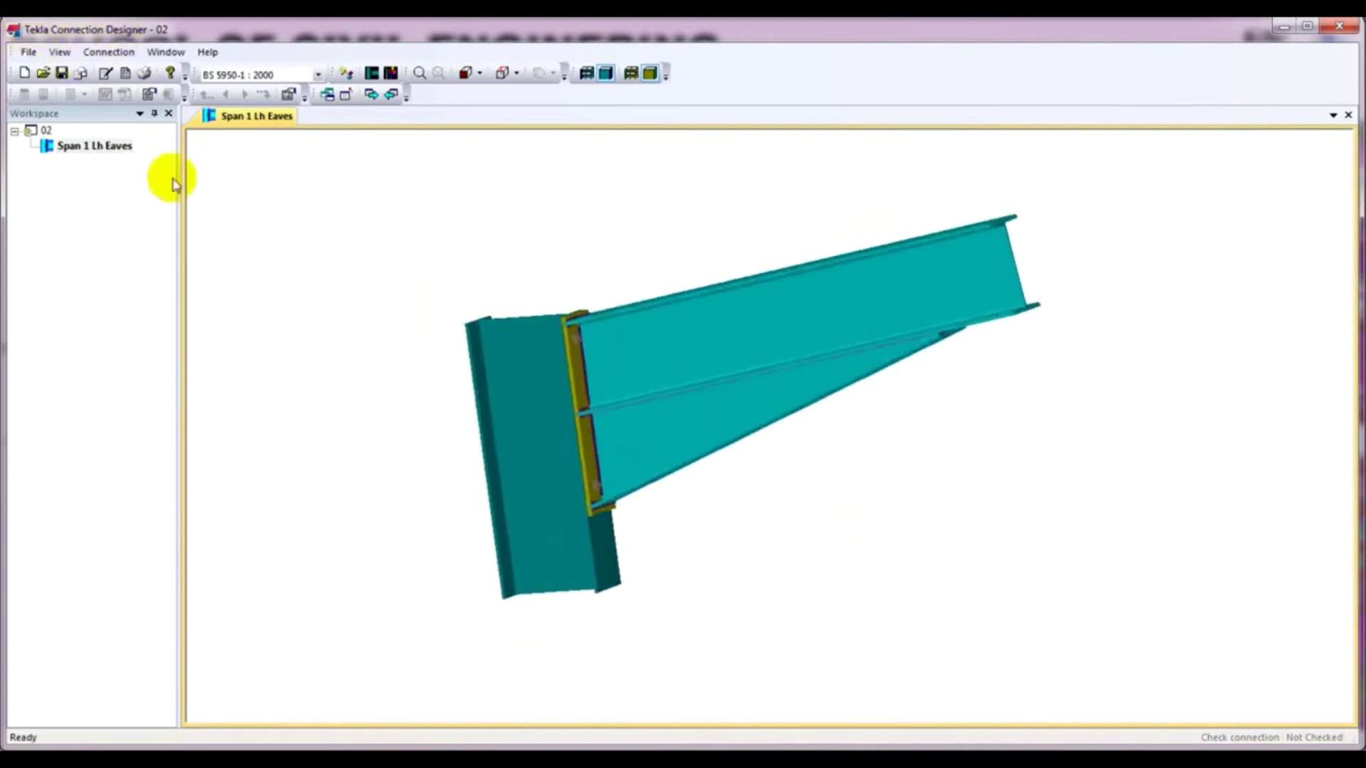
# Check the eaves connection and close the results showing weld utilisation 1.095 failing
pyautogui.rightClick(529, 369)
pyautogui.rightClick(446, 229)
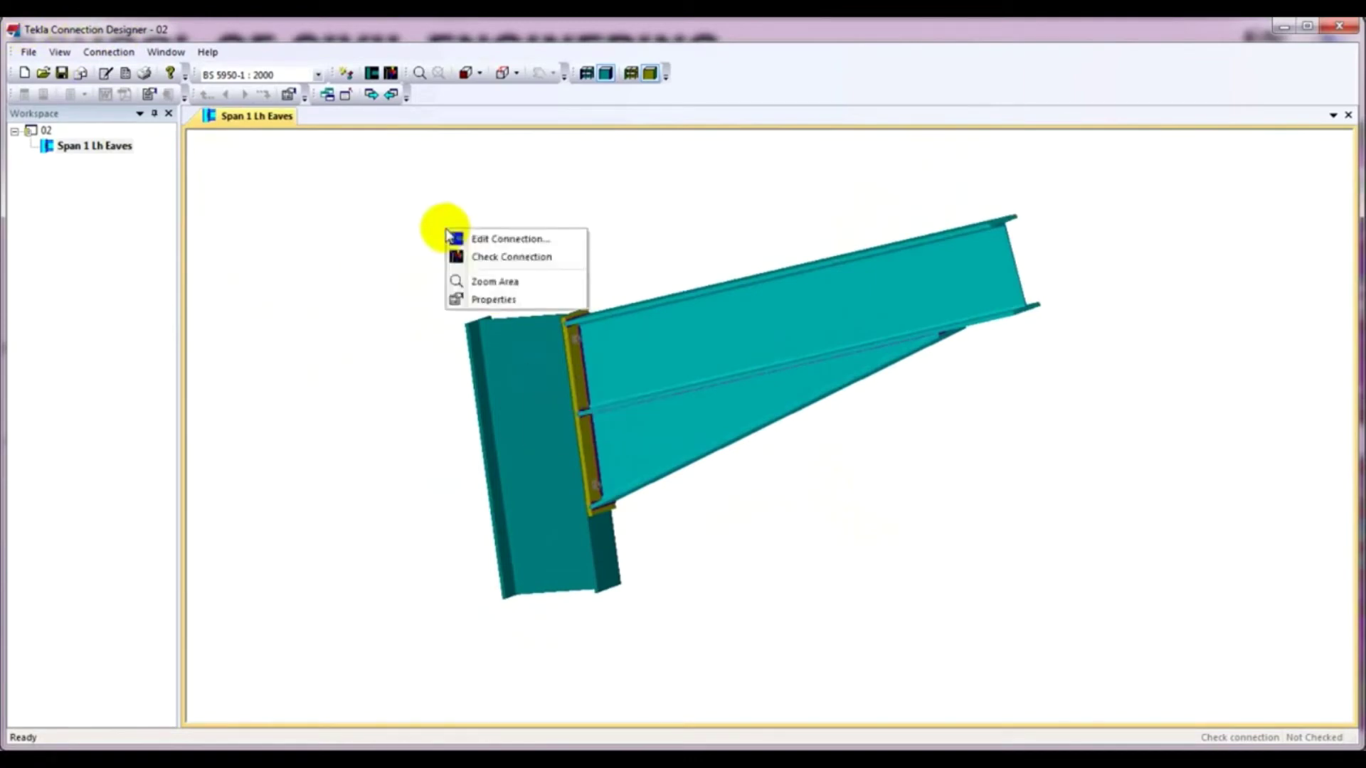
pyautogui.click(547, 261)
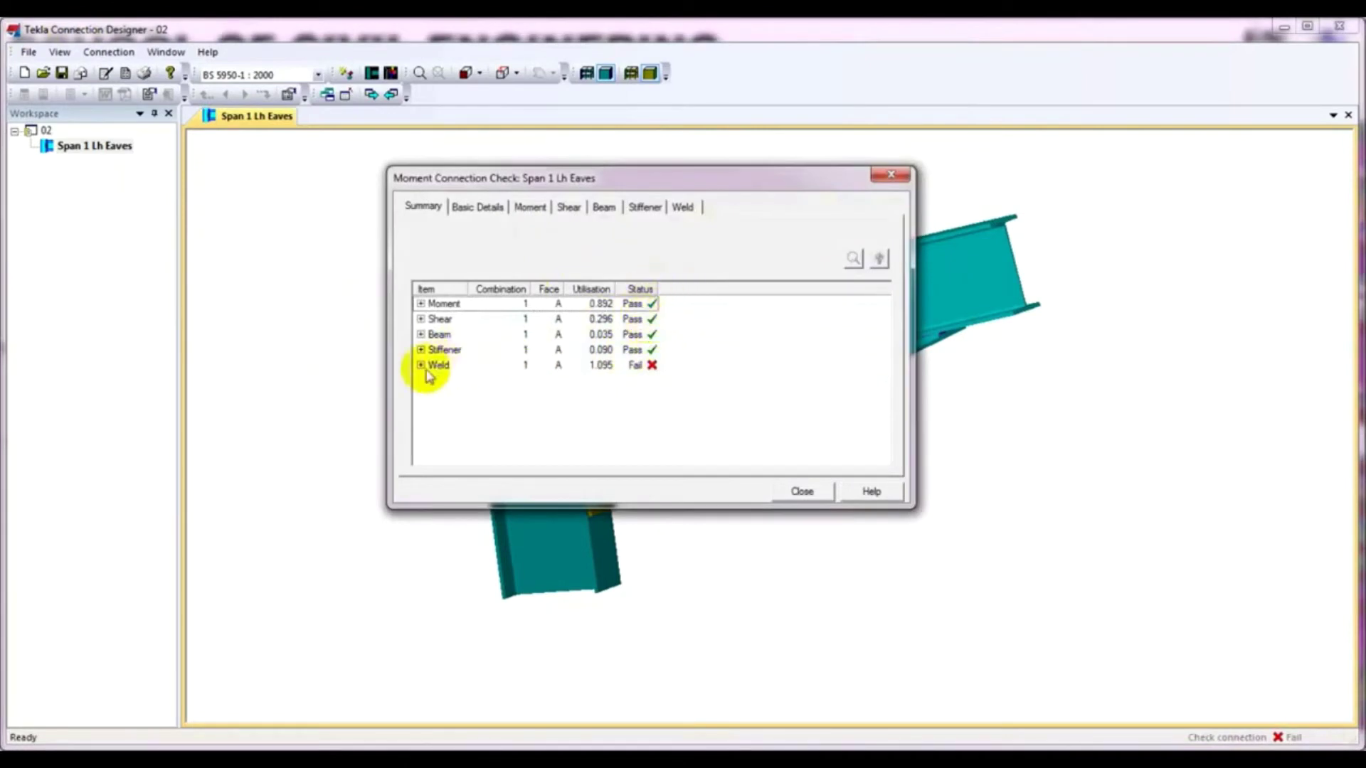
pyautogui.click(802, 490)
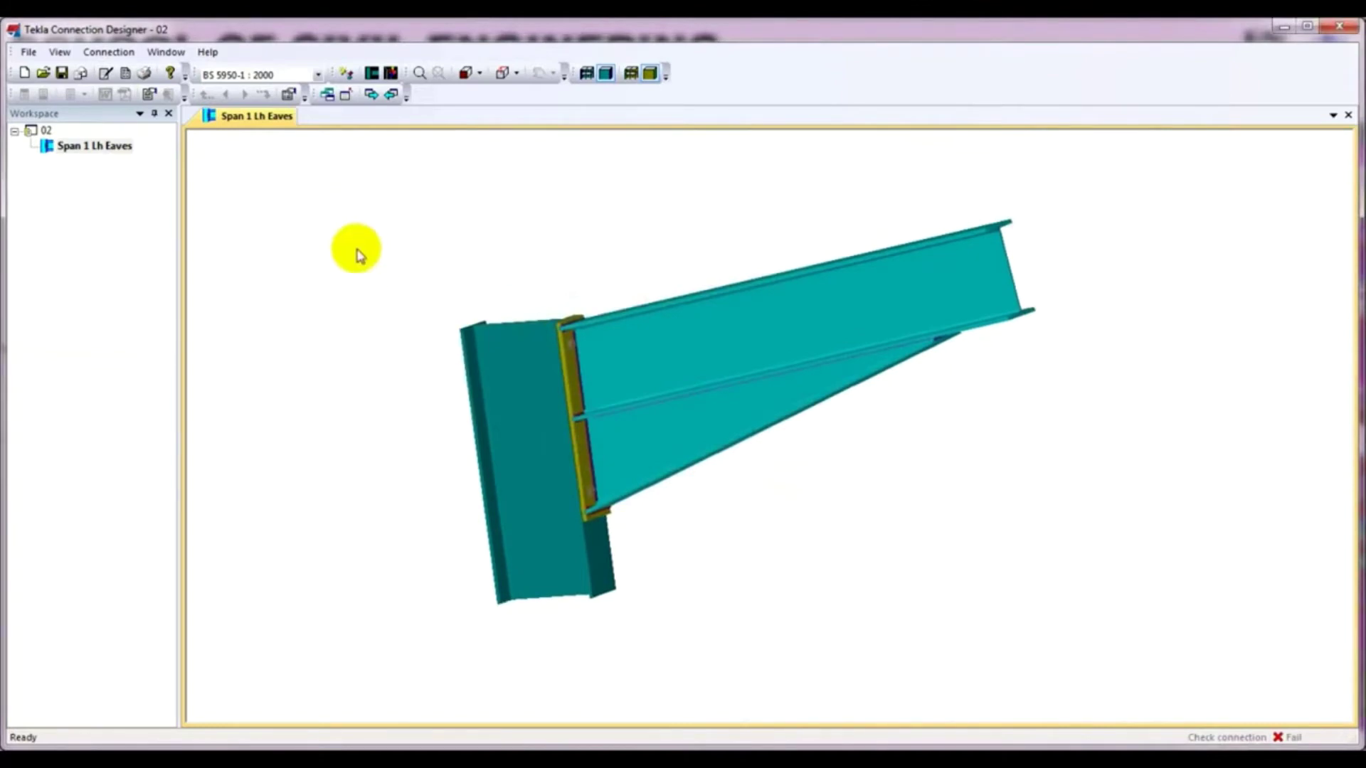
# Open the connection's beam-to-column settings for editing
pyautogui.rightClick(358, 255)
pyautogui.click(420, 260)
pyautogui.moveTo(707, 142); pyautogui.dragTo(596, 148)
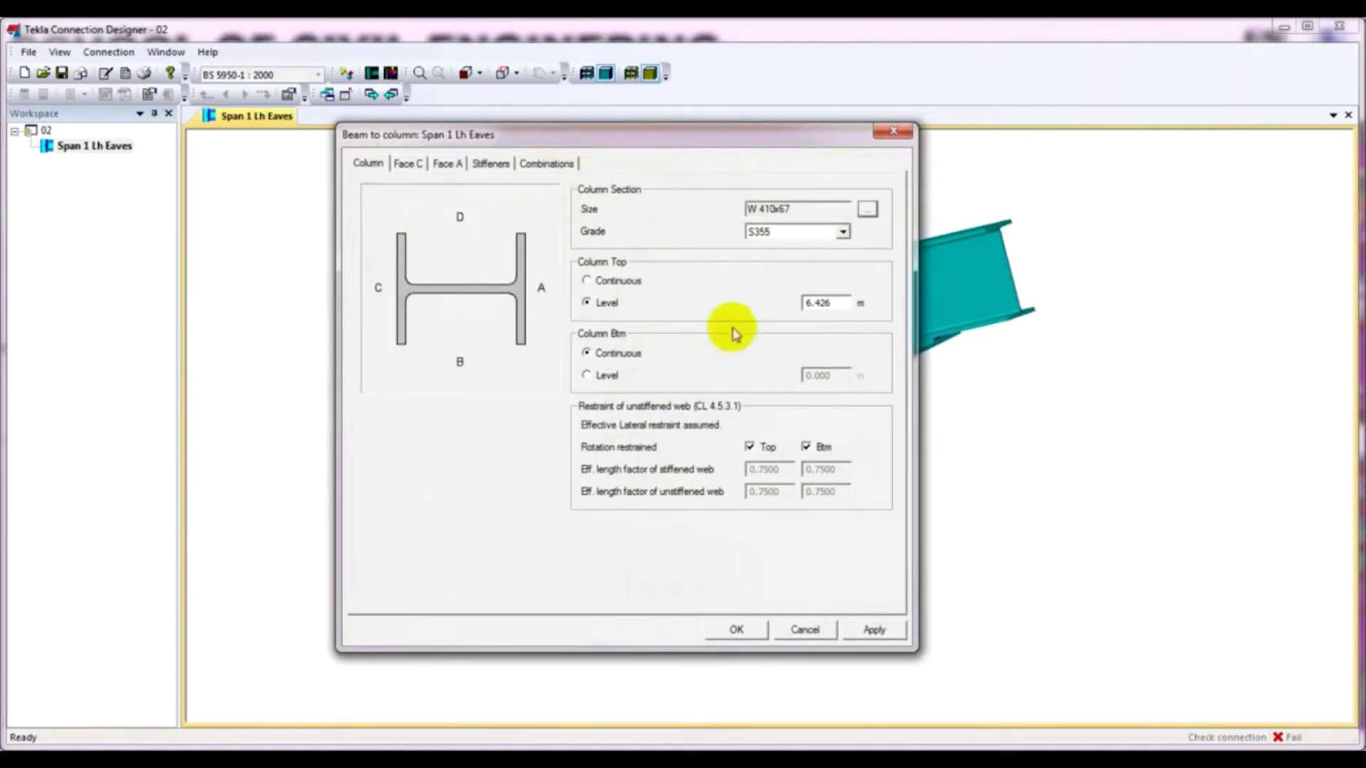
# Review the Face C settings, then the Face A haunch and beam data
pyautogui.click(404, 164)
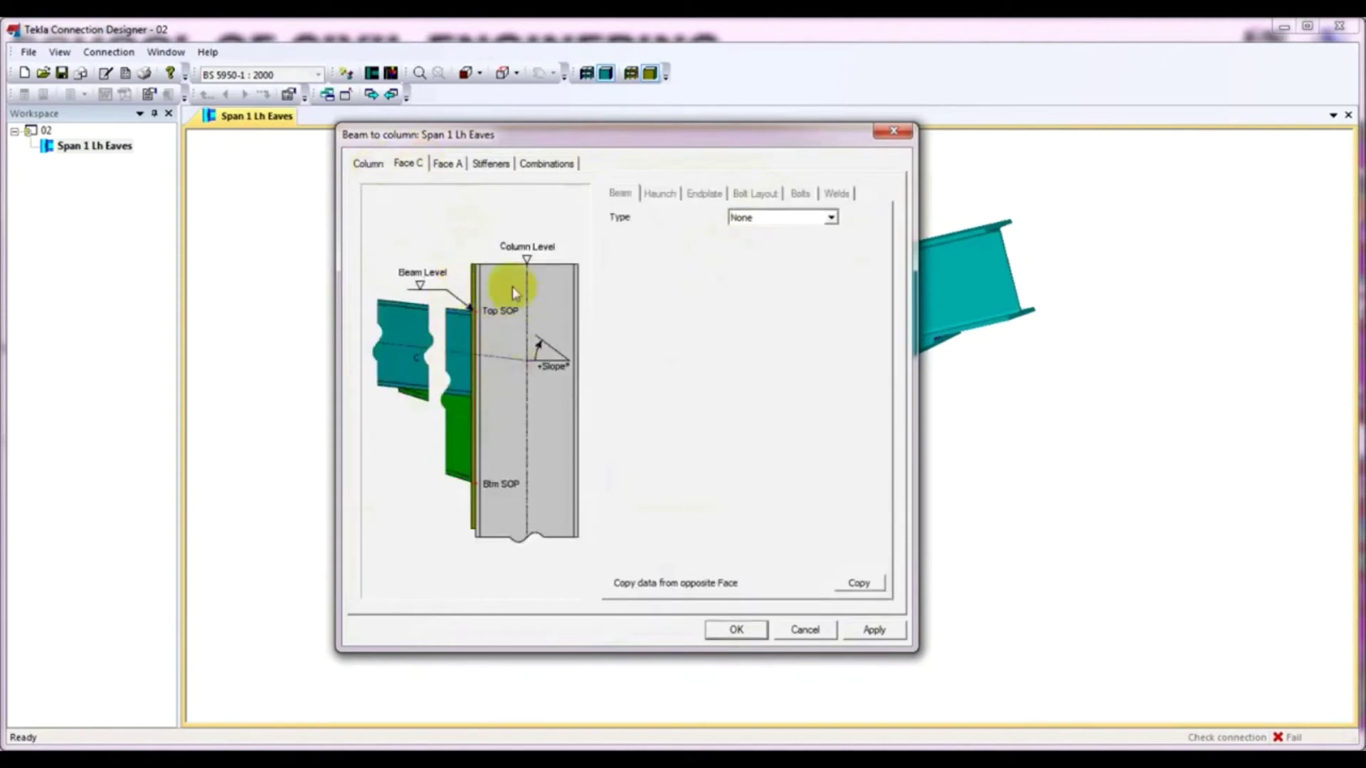
pyautogui.click(449, 165)
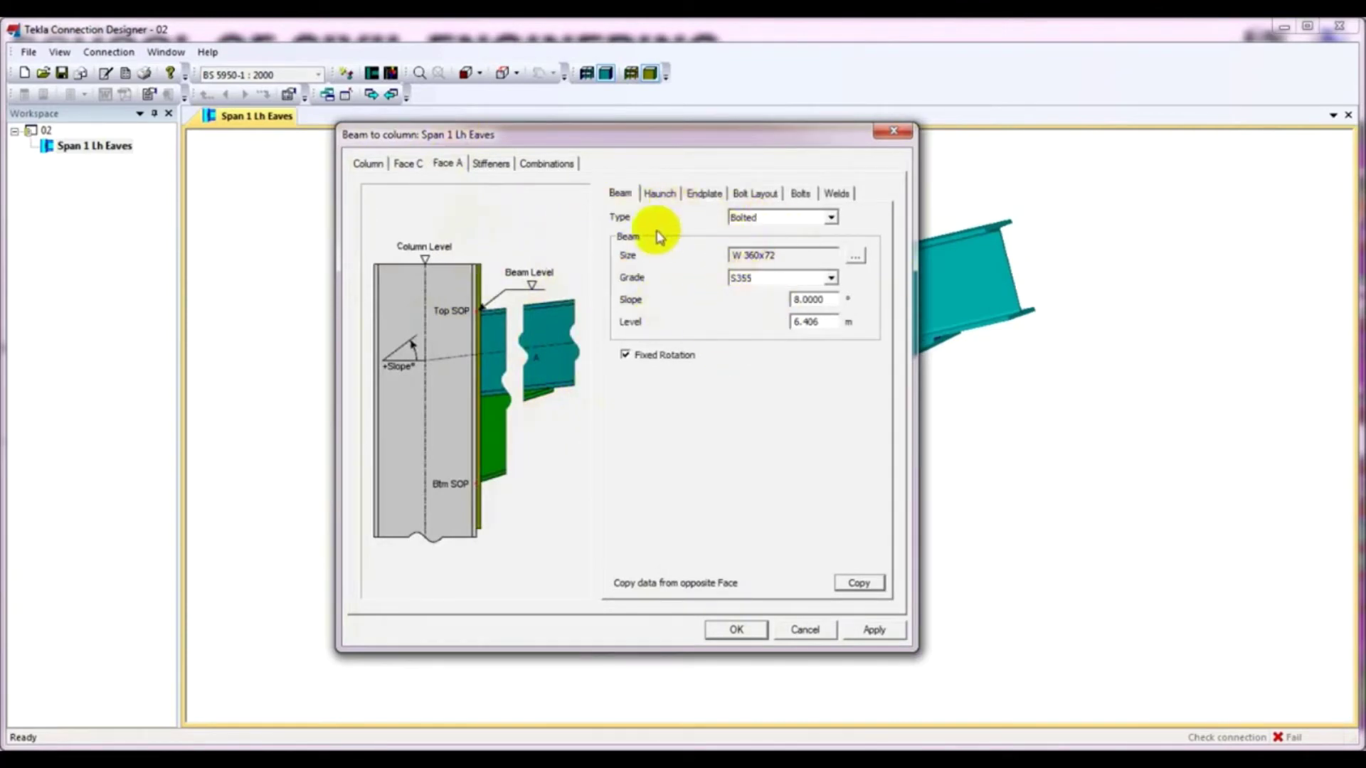
pyautogui.click(653, 194)
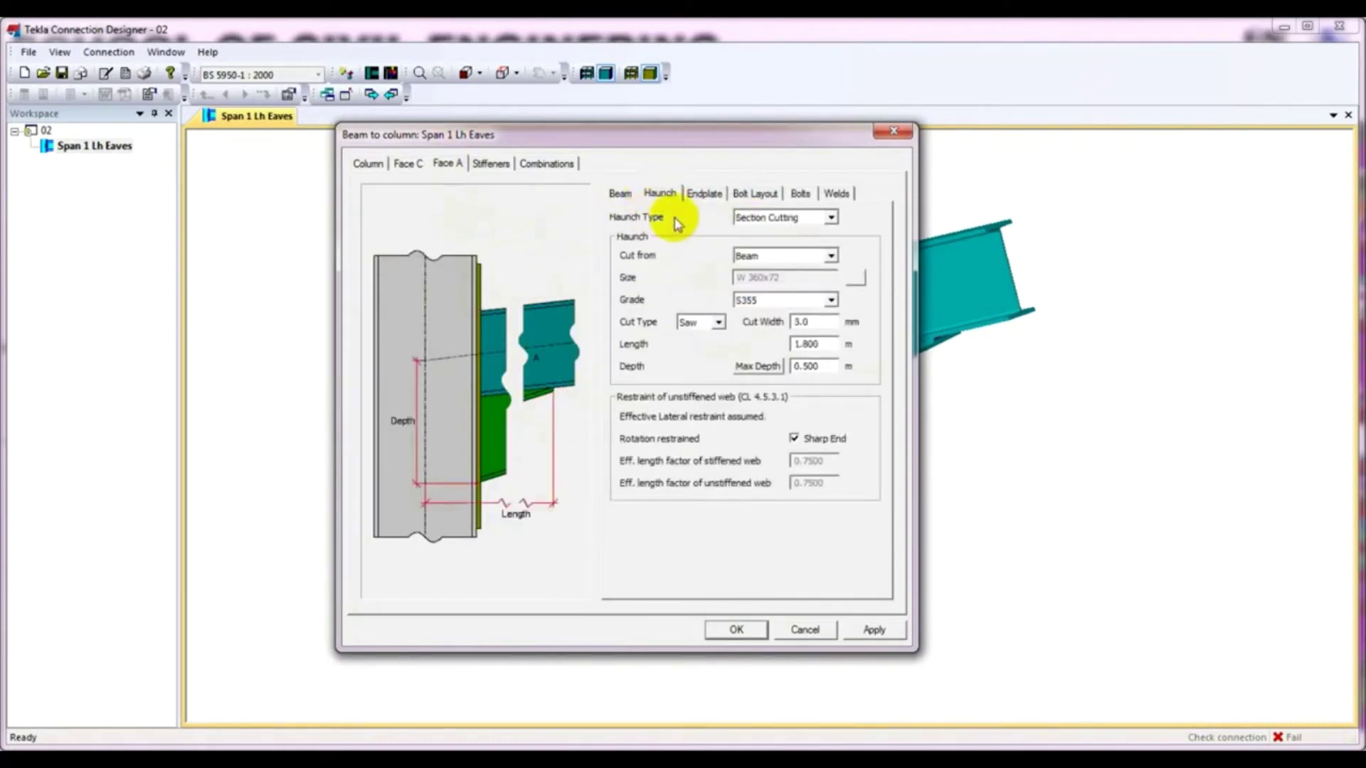
pyautogui.click(620, 193)
# Toggle the Face A connection type to None and back to Bolted, then view the haunch and endplate settings
pyautogui.click(783, 218)
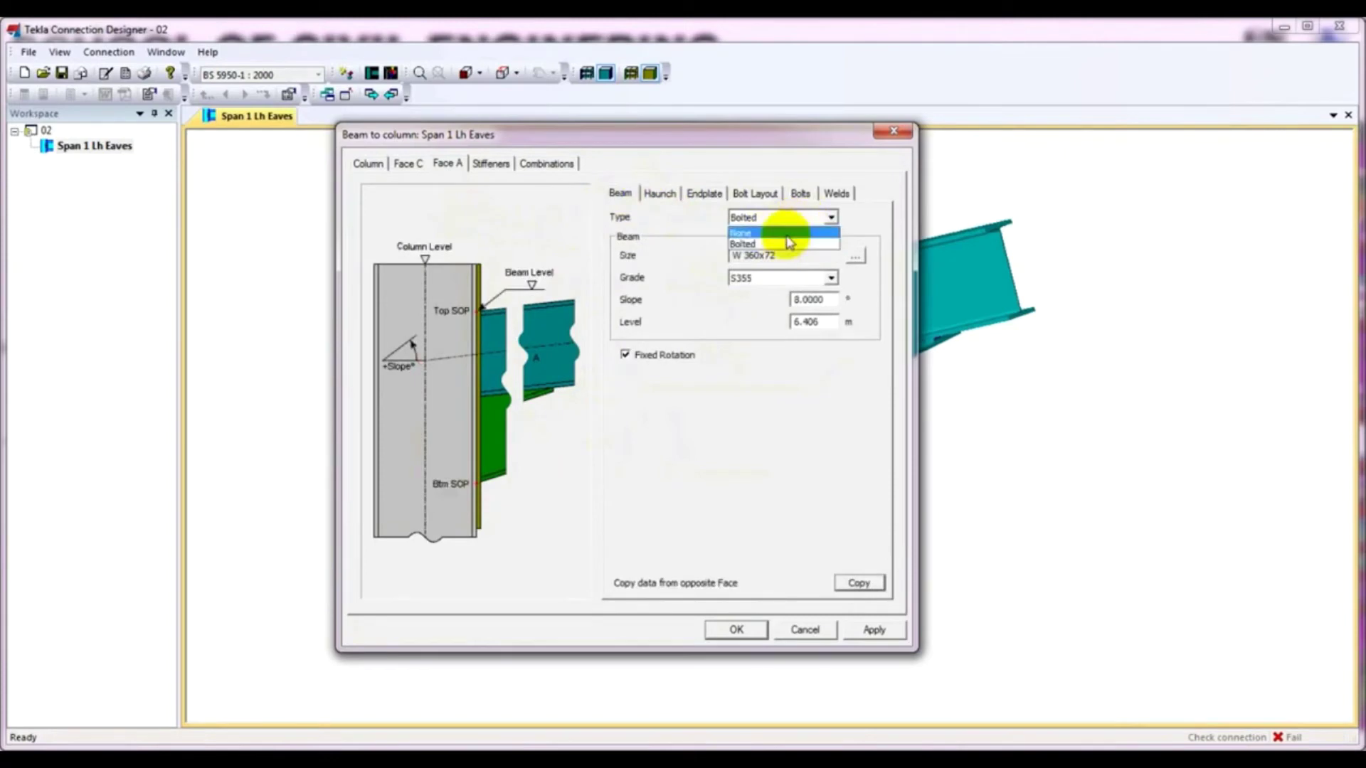
pyautogui.click(786, 233)
pyautogui.click(782, 218)
pyautogui.click(777, 245)
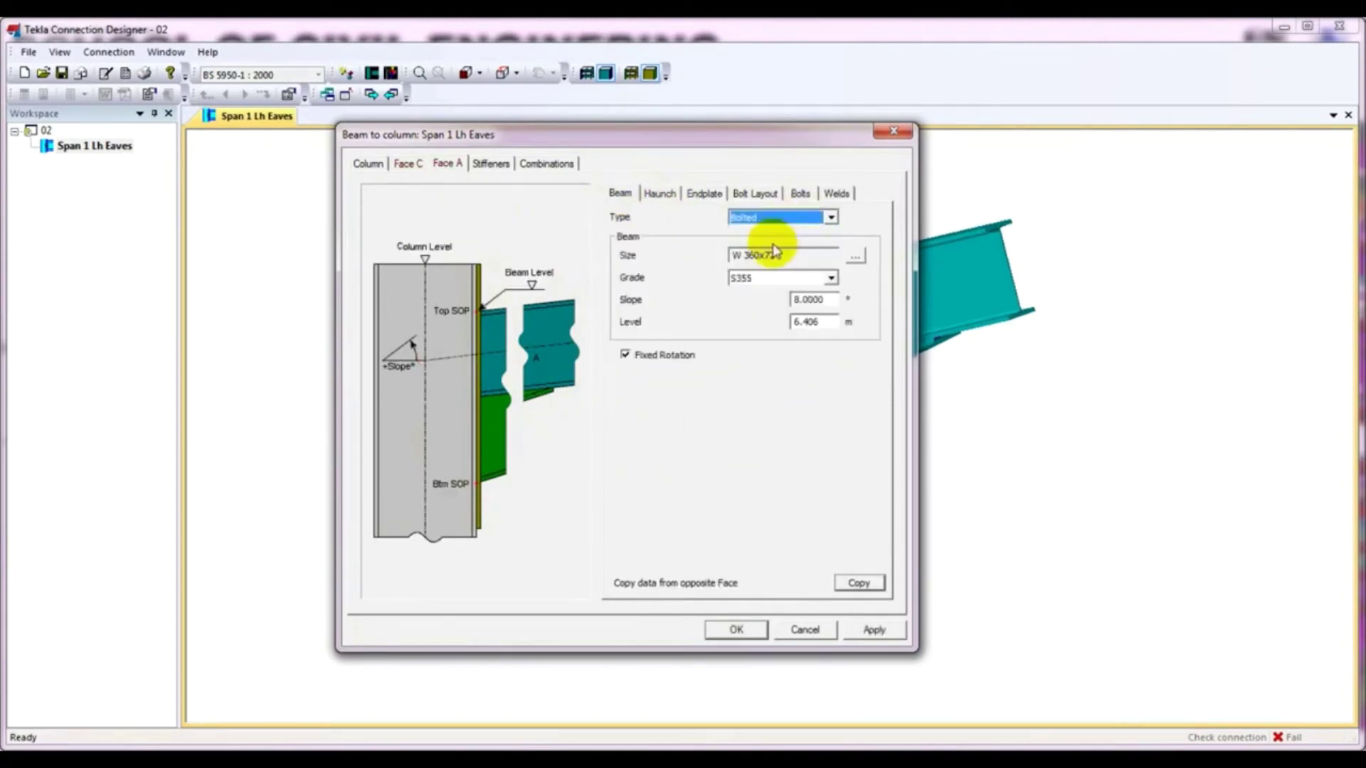
pyautogui.click(659, 206)
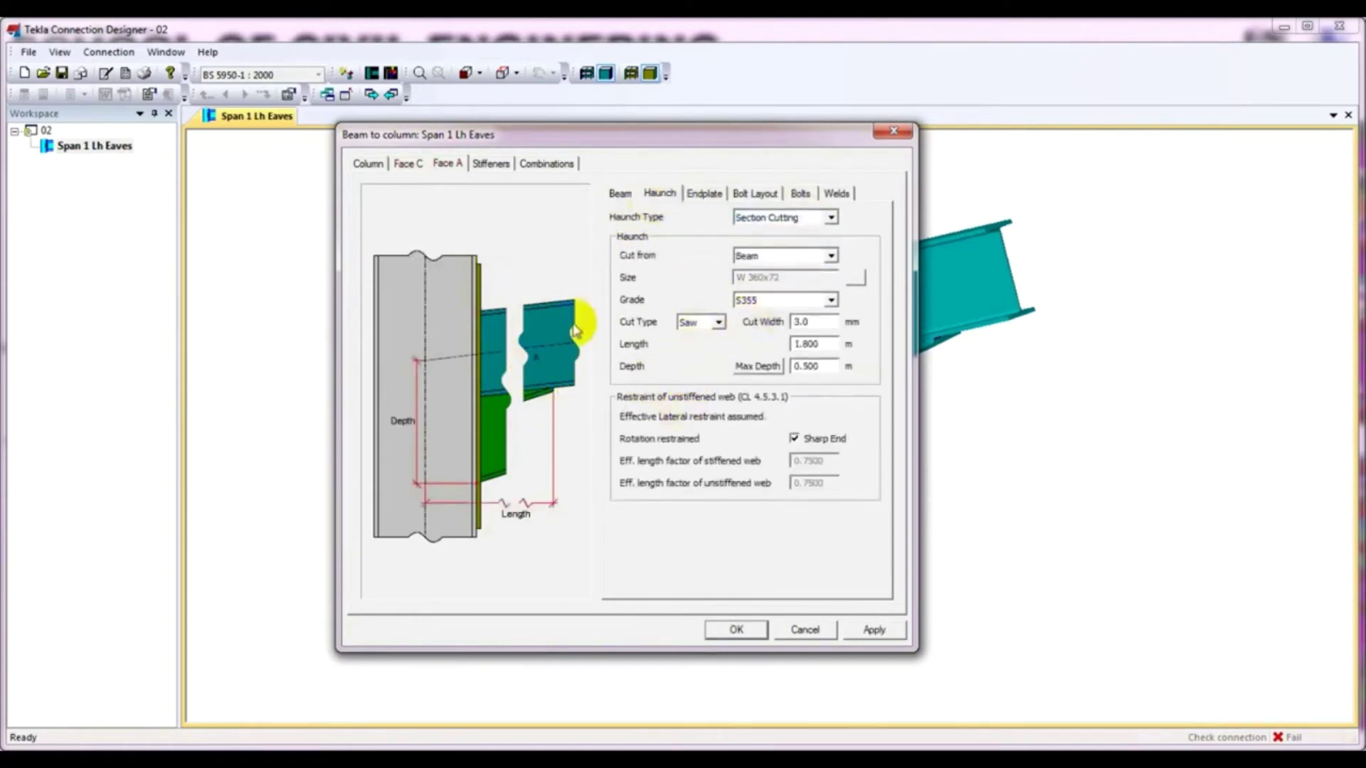
pyautogui.click(702, 195)
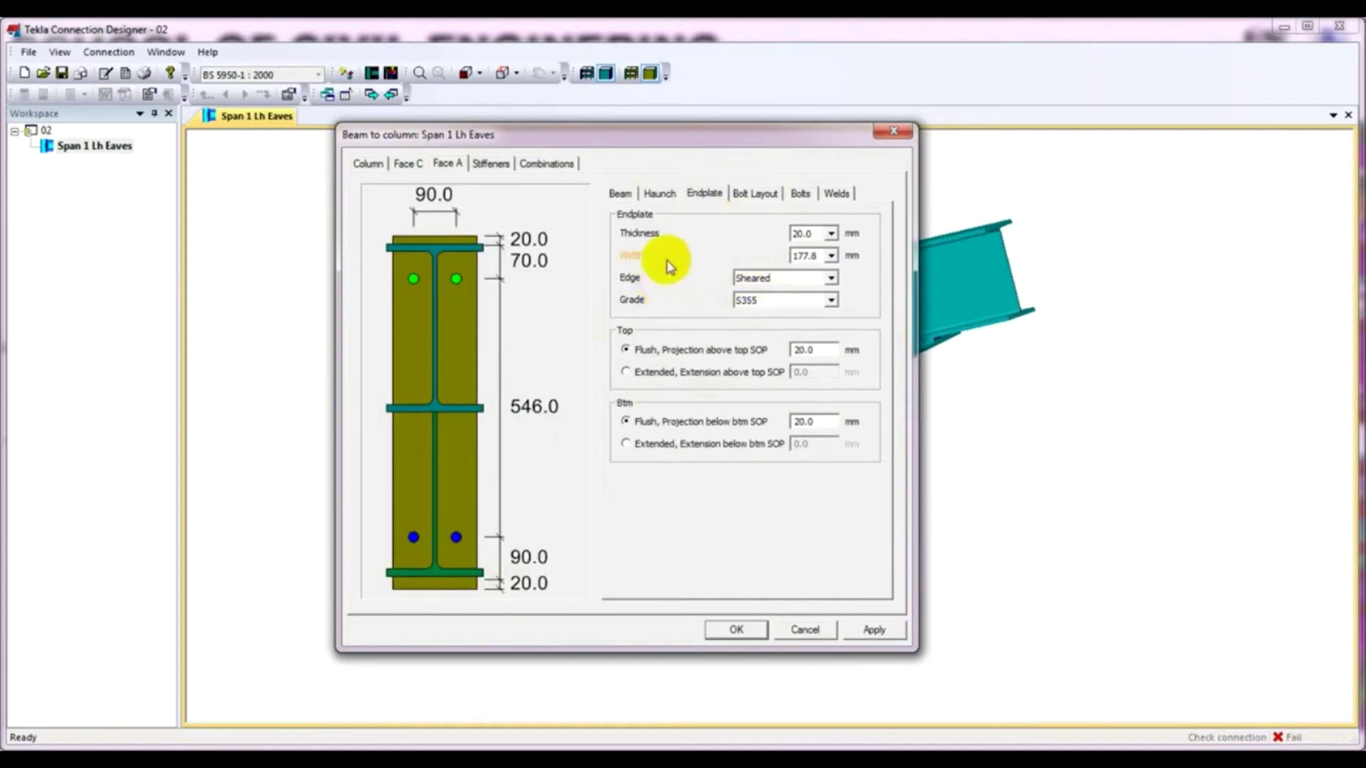
# Inspect the connection drawing, briefly highlighting the top-right bolt
pyautogui.click(461, 245)
pyautogui.click(442, 351)
pyautogui.click(436, 427)
pyautogui.click(465, 323)
pyautogui.click(448, 256)
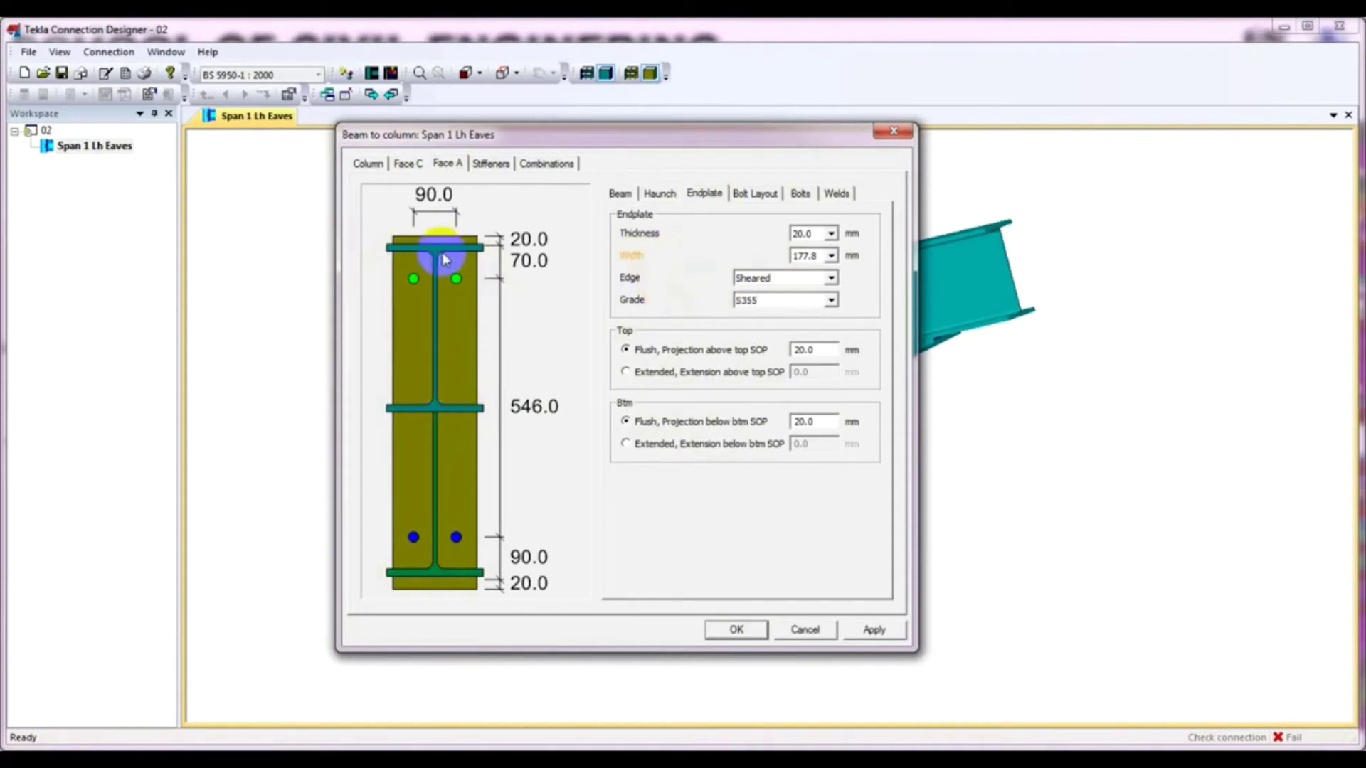
pyautogui.click(398, 252)
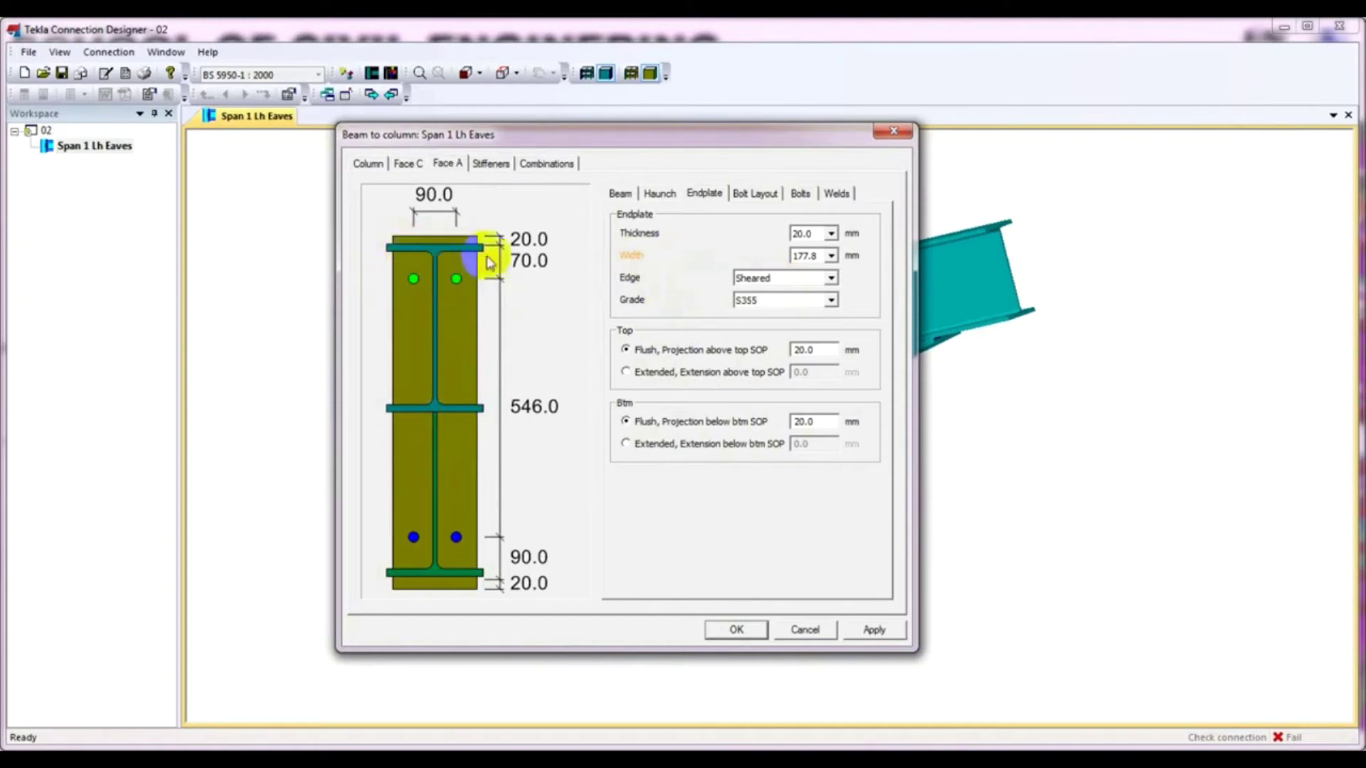
pyautogui.click(445, 270)
pyautogui.click(463, 405)
pyautogui.click(463, 259)
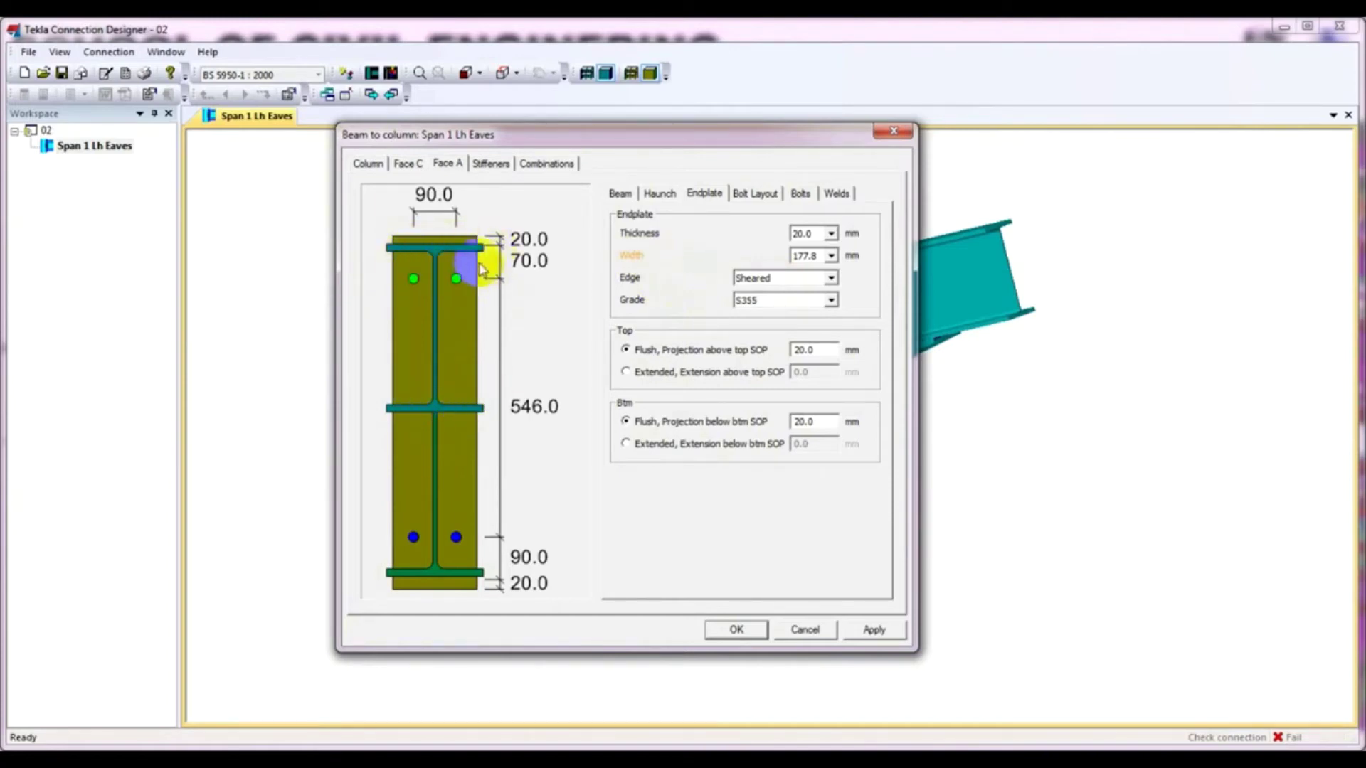
# Try endplate widths 180.0, 215.9, 200.0 and 203.2 mm, settling on 225.0 mm
pyautogui.click(829, 256)
pyautogui.click(810, 283)
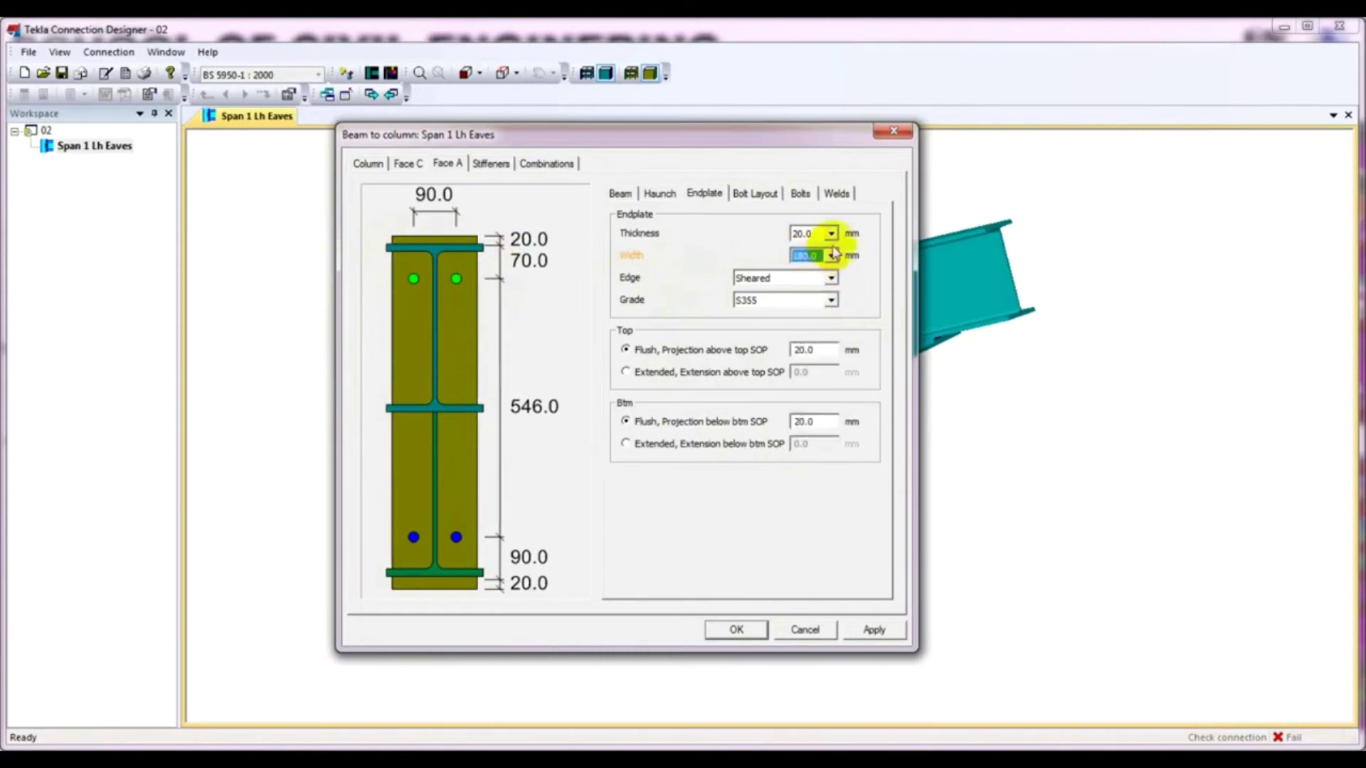
pyautogui.click(829, 256)
pyautogui.click(815, 349)
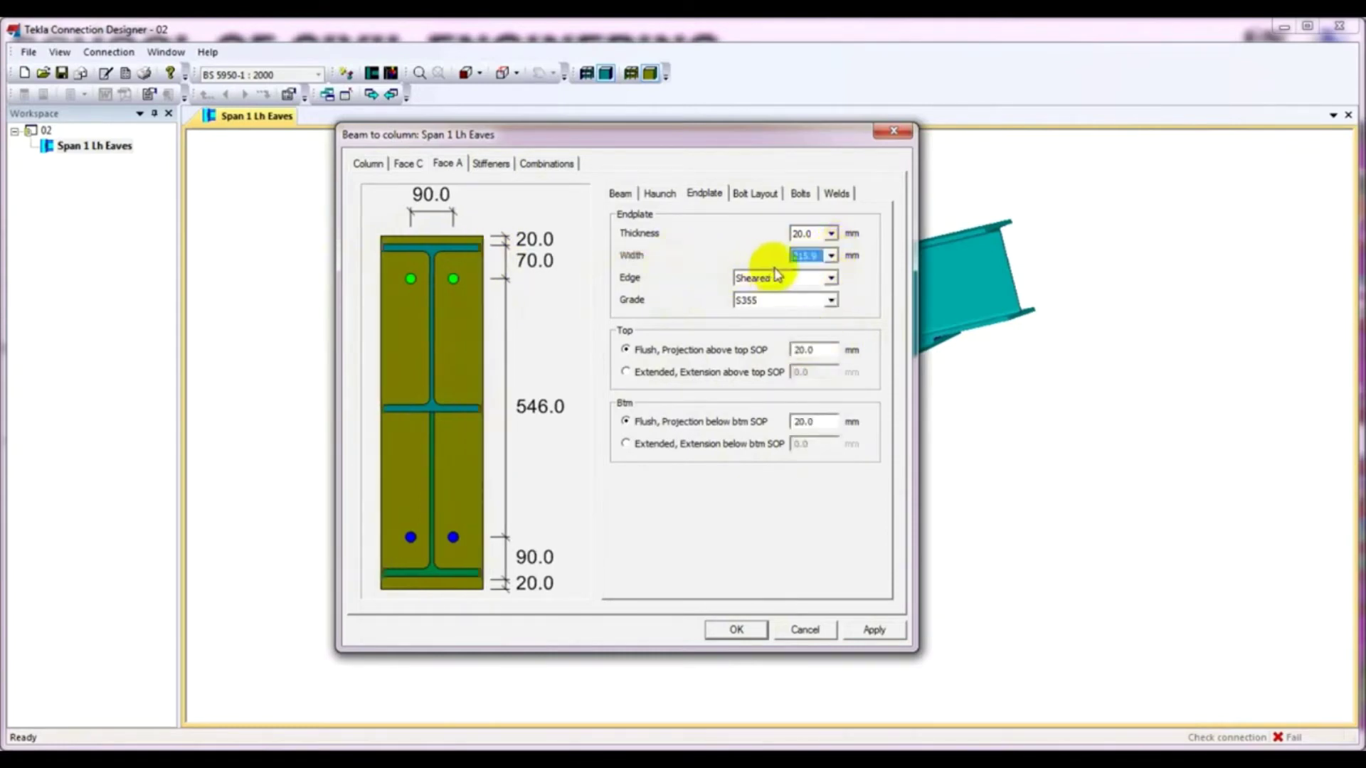
pyautogui.click(830, 259)
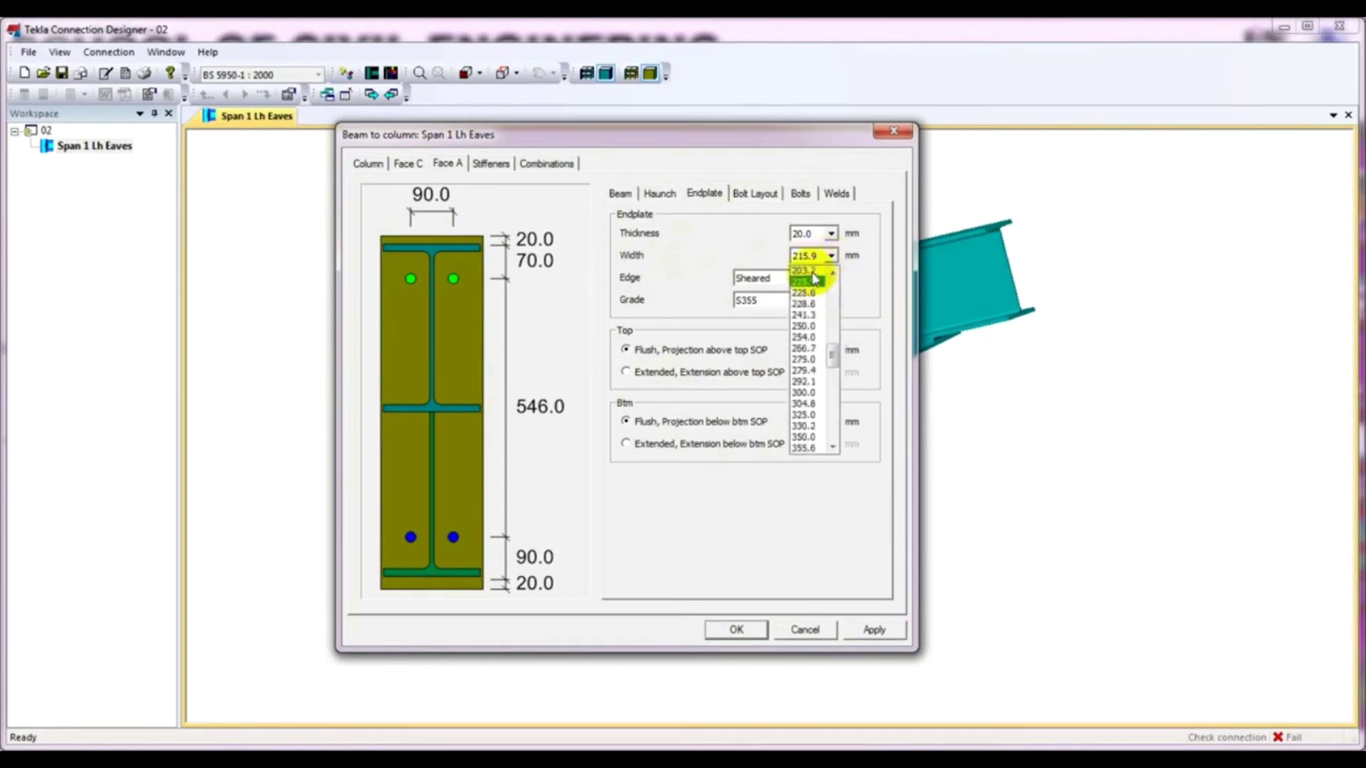
pyautogui.click(807, 284)
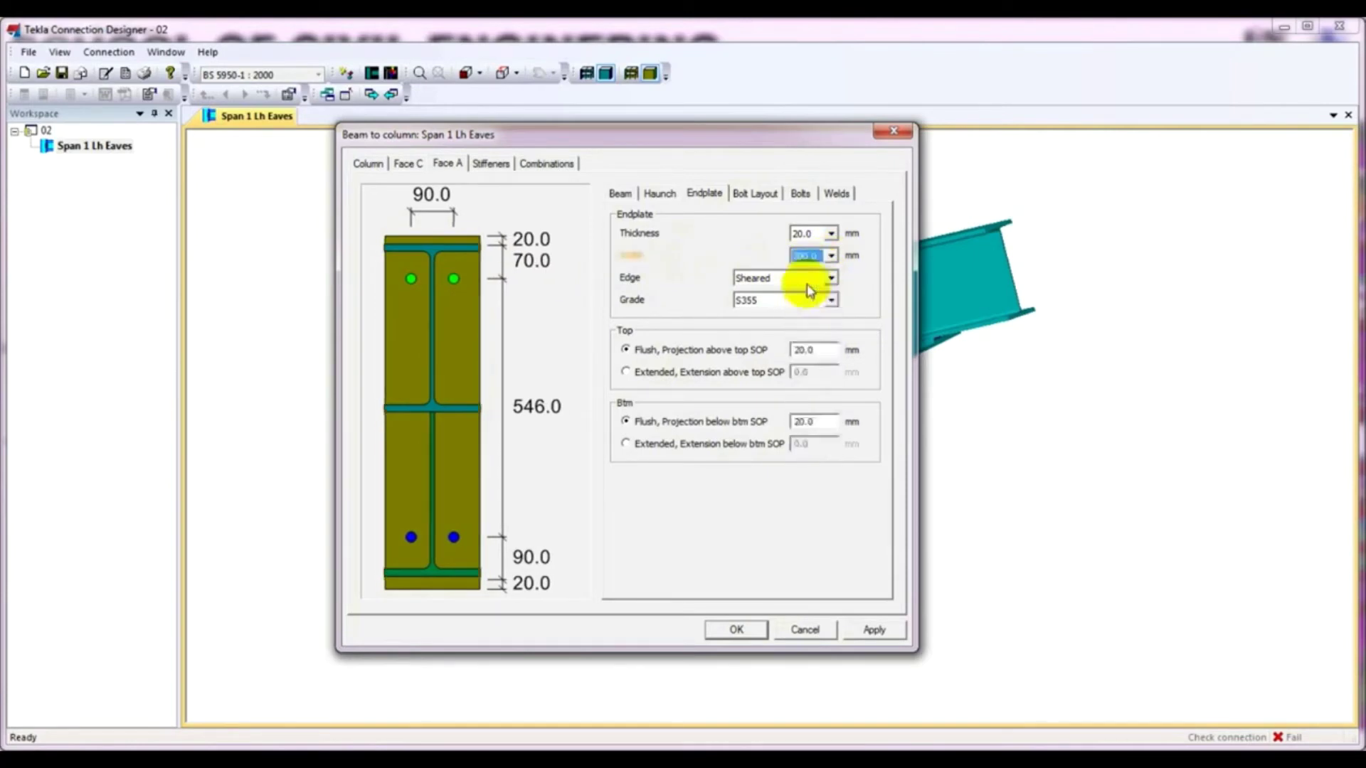
pyautogui.click(830, 256)
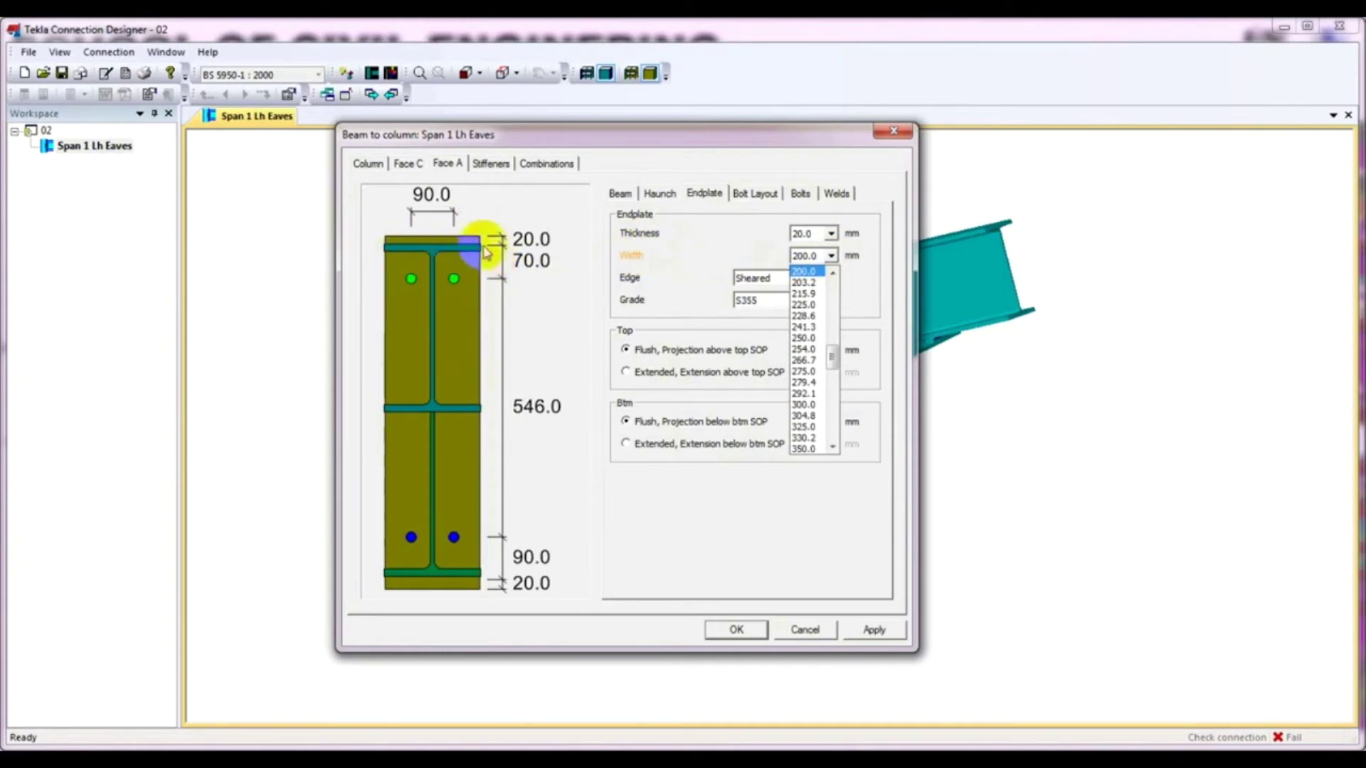
pyautogui.click(811, 283)
pyautogui.click(811, 256)
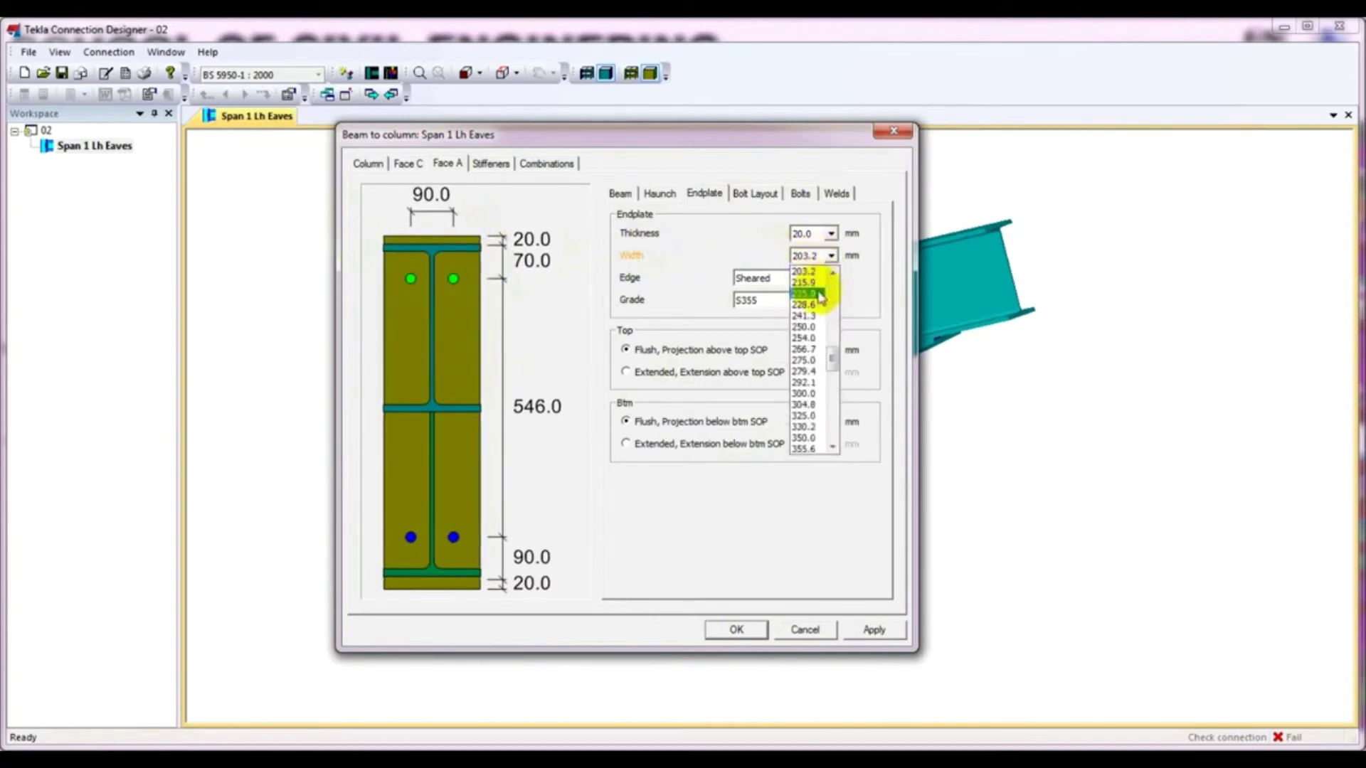
pyautogui.click(818, 293)
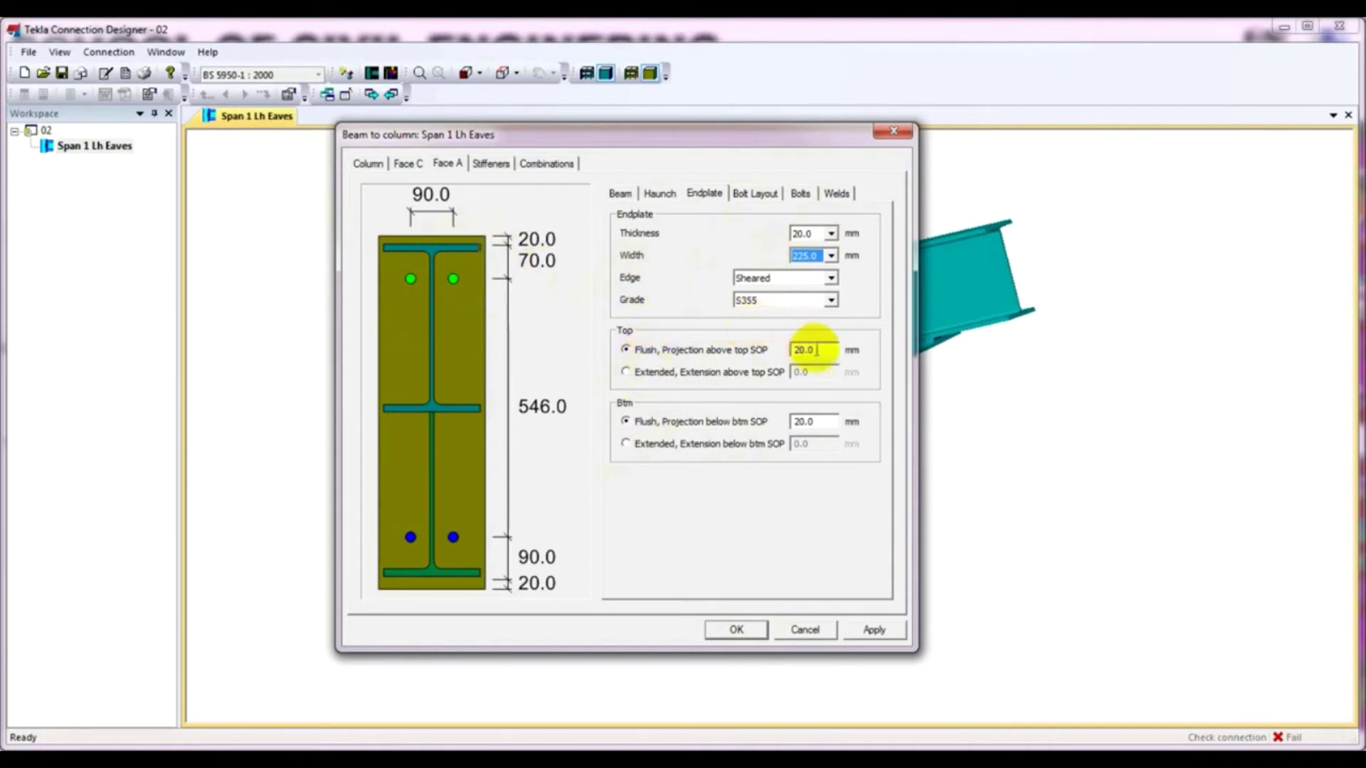
# Set the top and bottom flush projections to 25.0 mm and show the bolt layout
pyautogui.moveTo(791, 350); pyautogui.dragTo(823, 355)
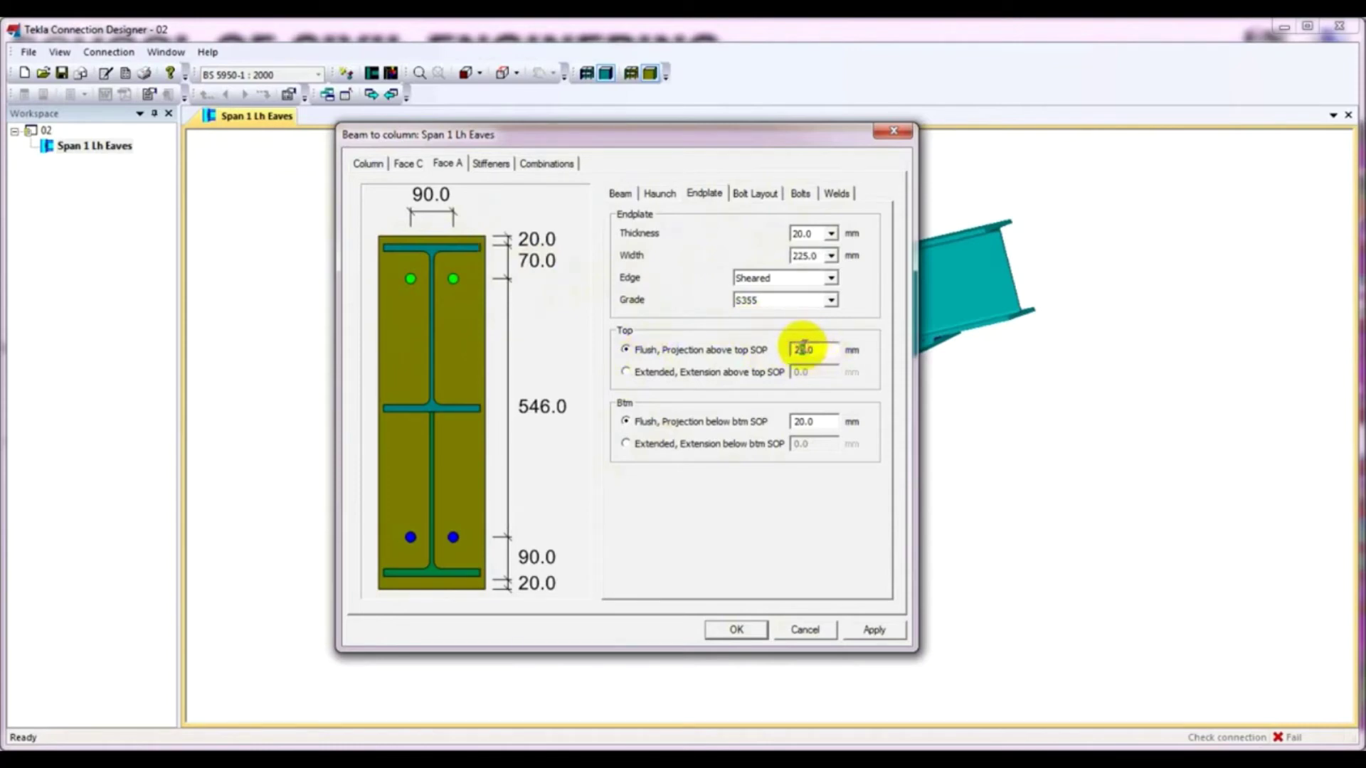
pyautogui.click(803, 349)
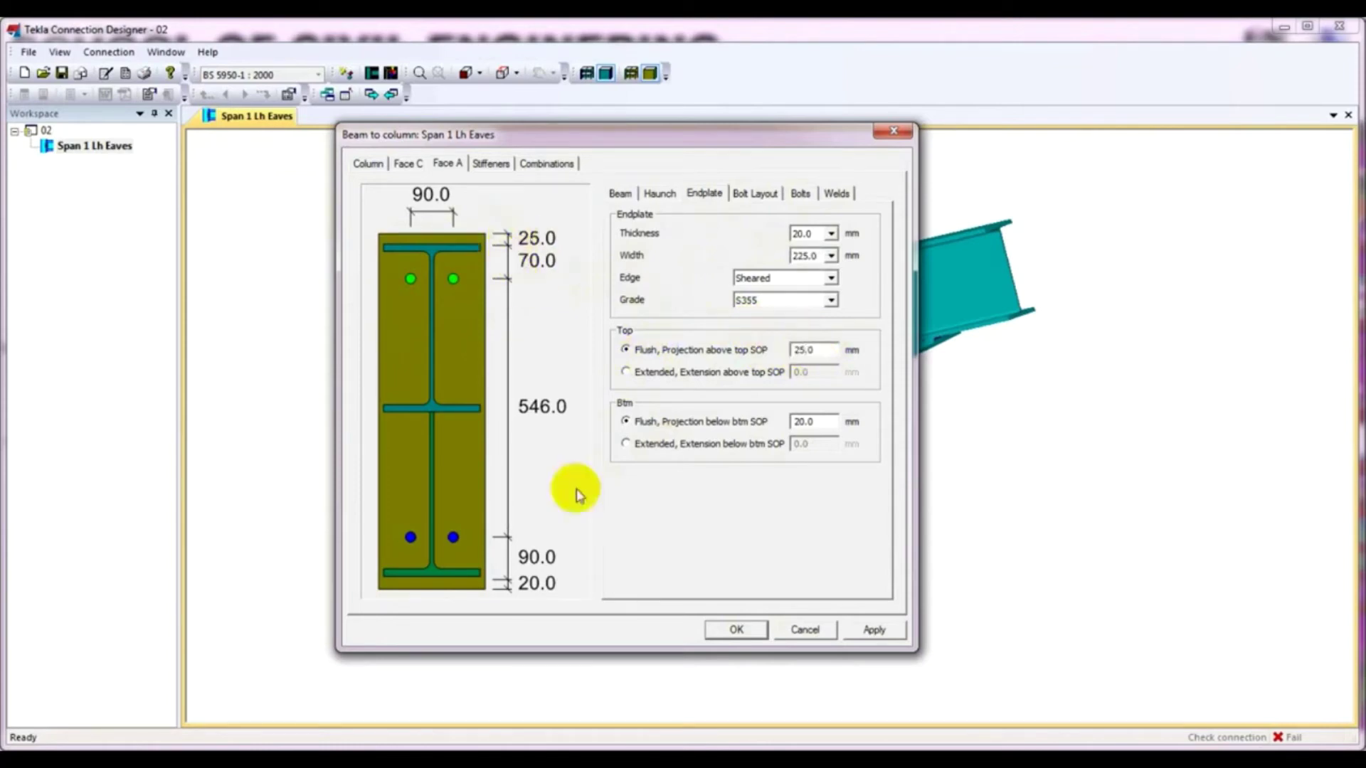
pyautogui.doubleClick(802, 421)
pyautogui.write('25.0')
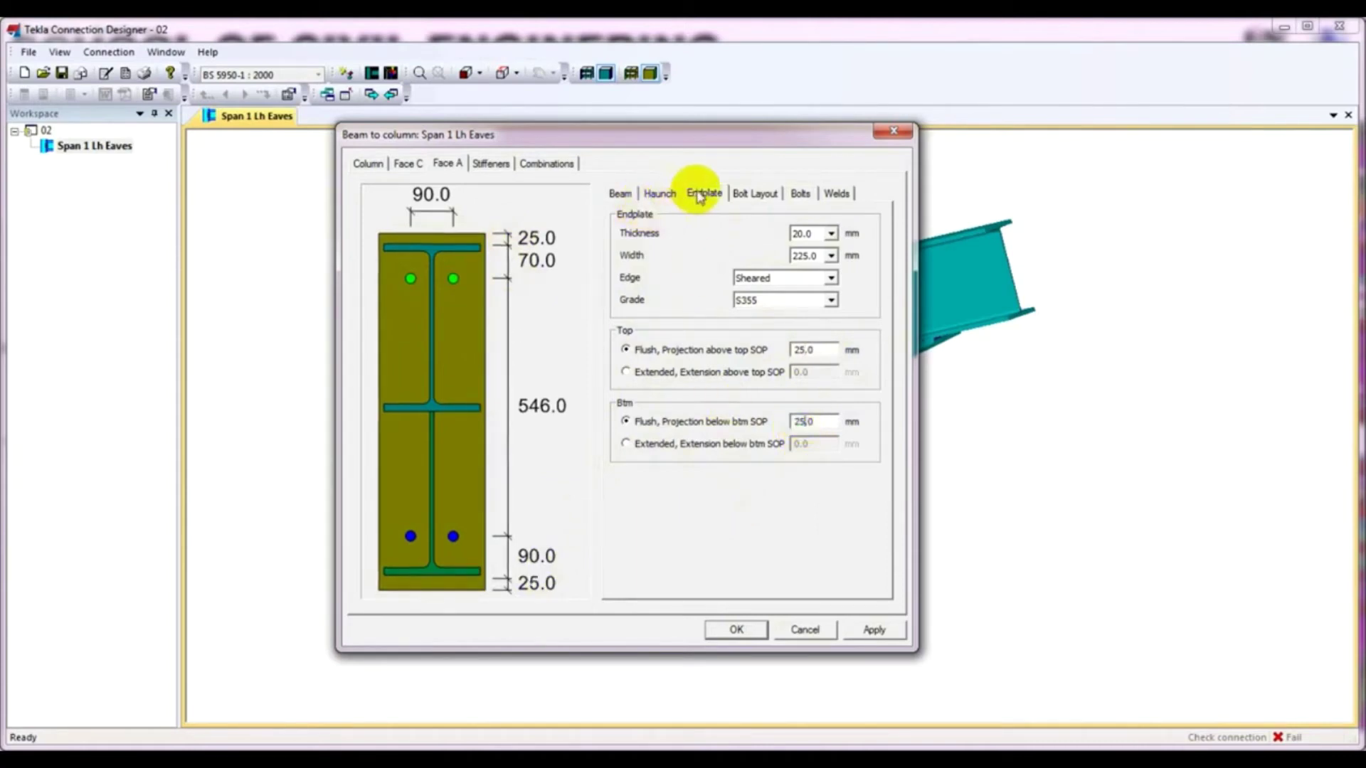
pyautogui.click(735, 200)
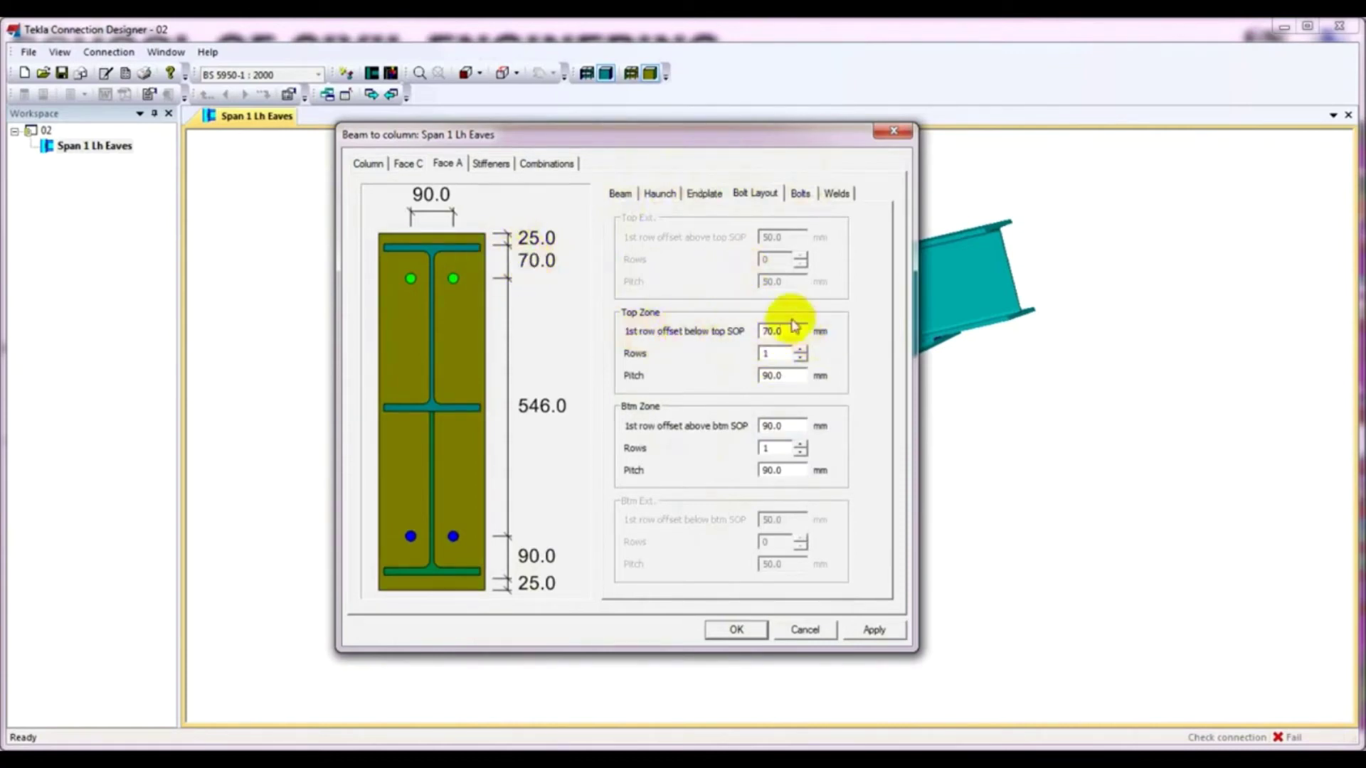
# Set the top bolt zone to 2 rows at 120 mm pitch
pyautogui.click(471, 329)
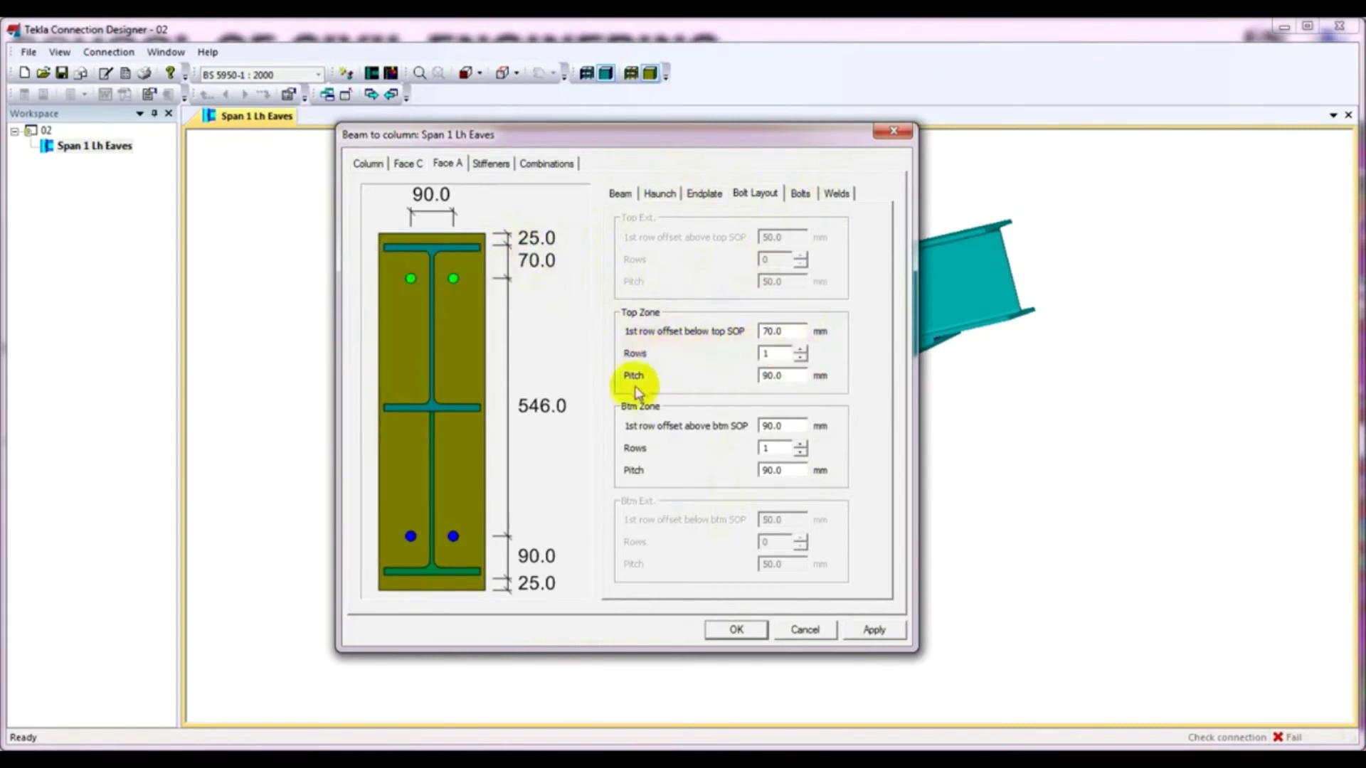
pyautogui.click(801, 350)
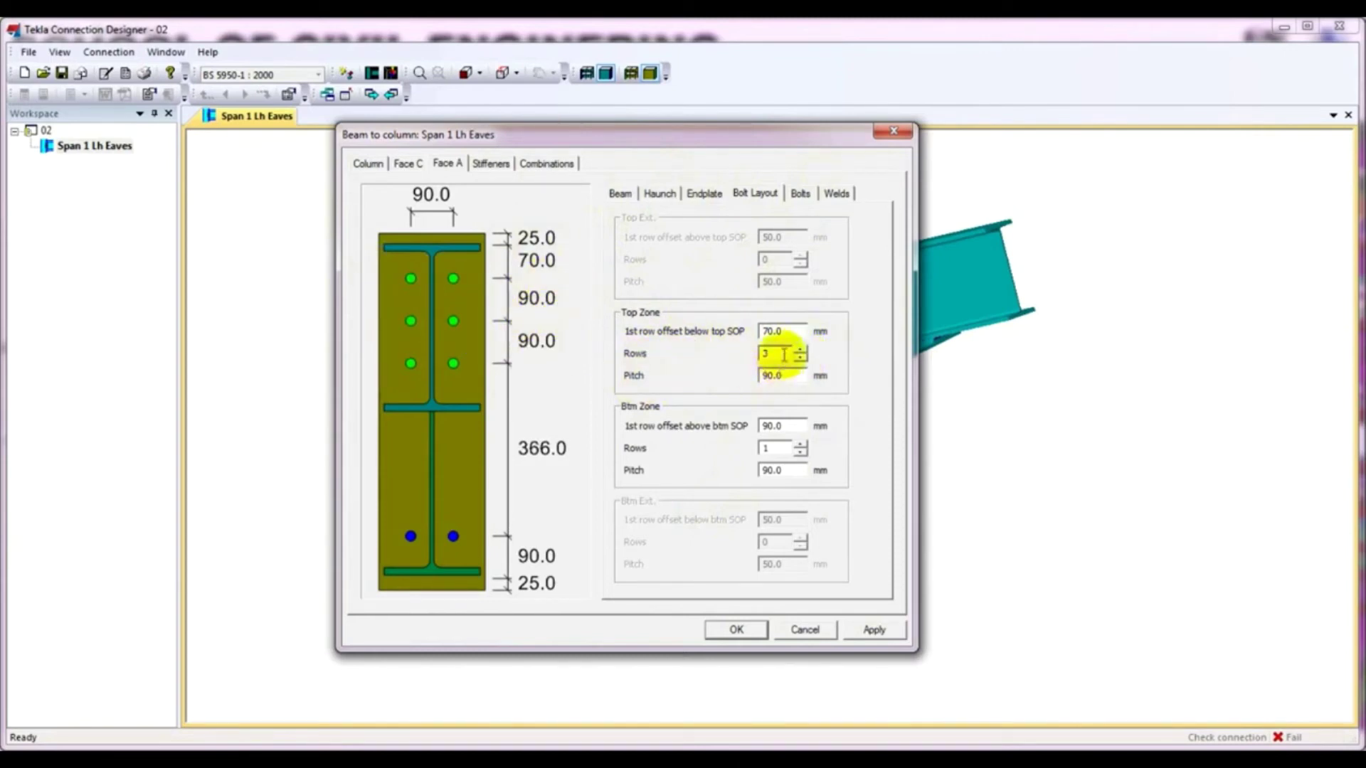
pyautogui.doubleClick(761, 353)
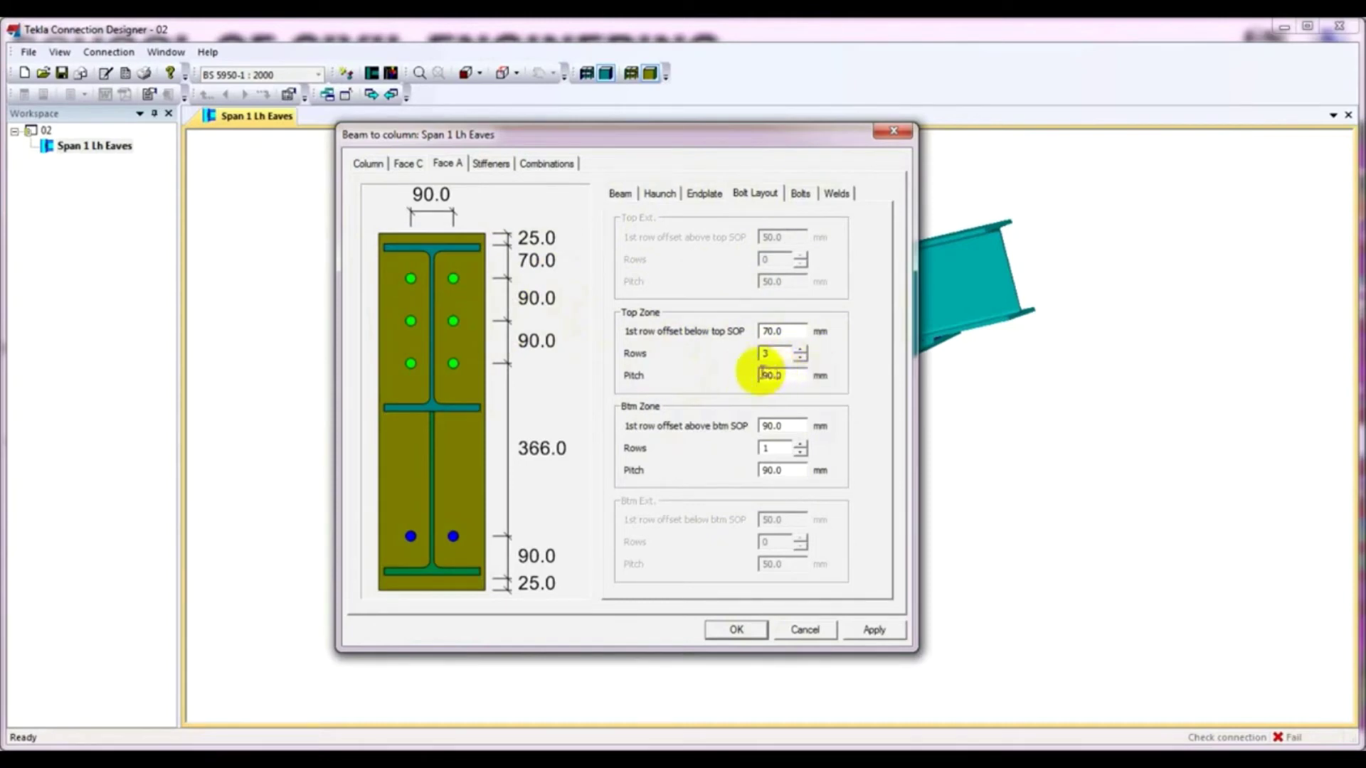
pyautogui.click(801, 359)
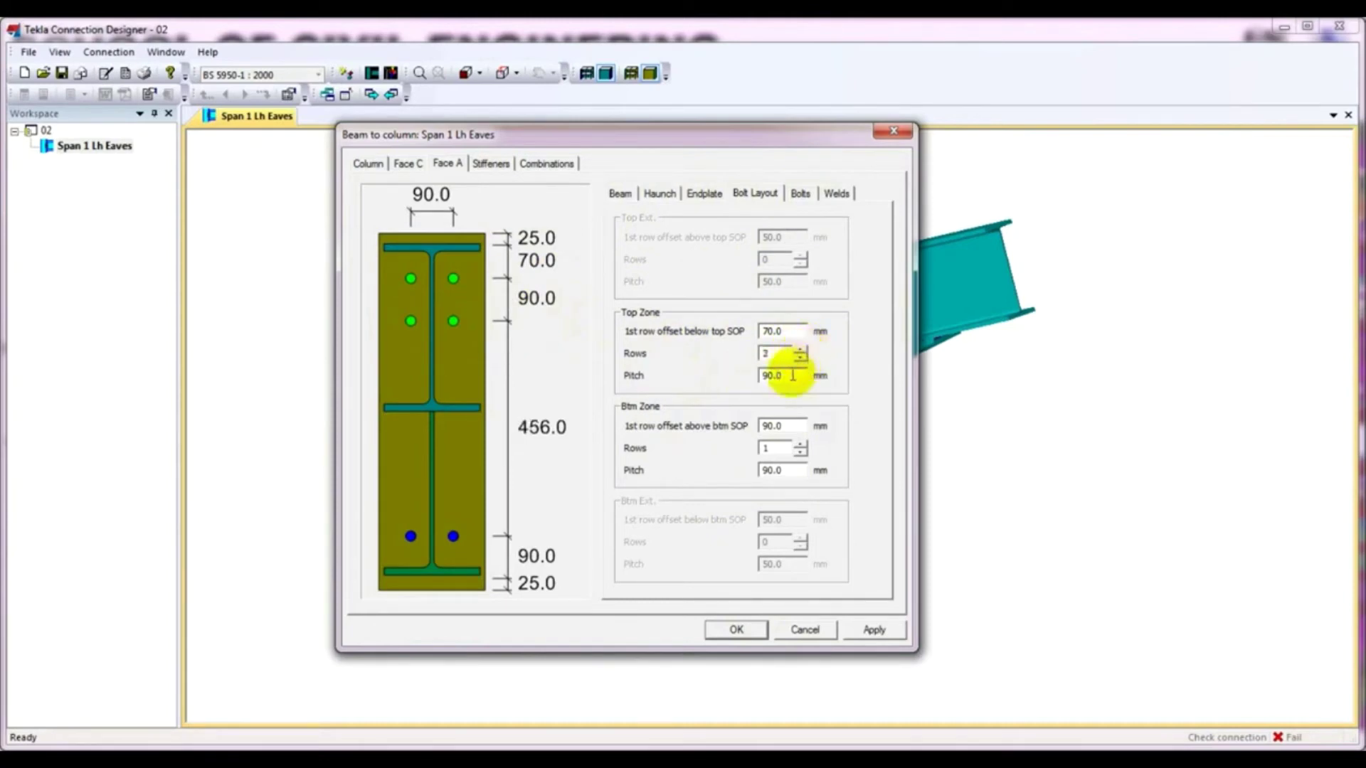
pyautogui.moveTo(798, 370); pyautogui.dragTo(724, 364)
pyautogui.write('129')
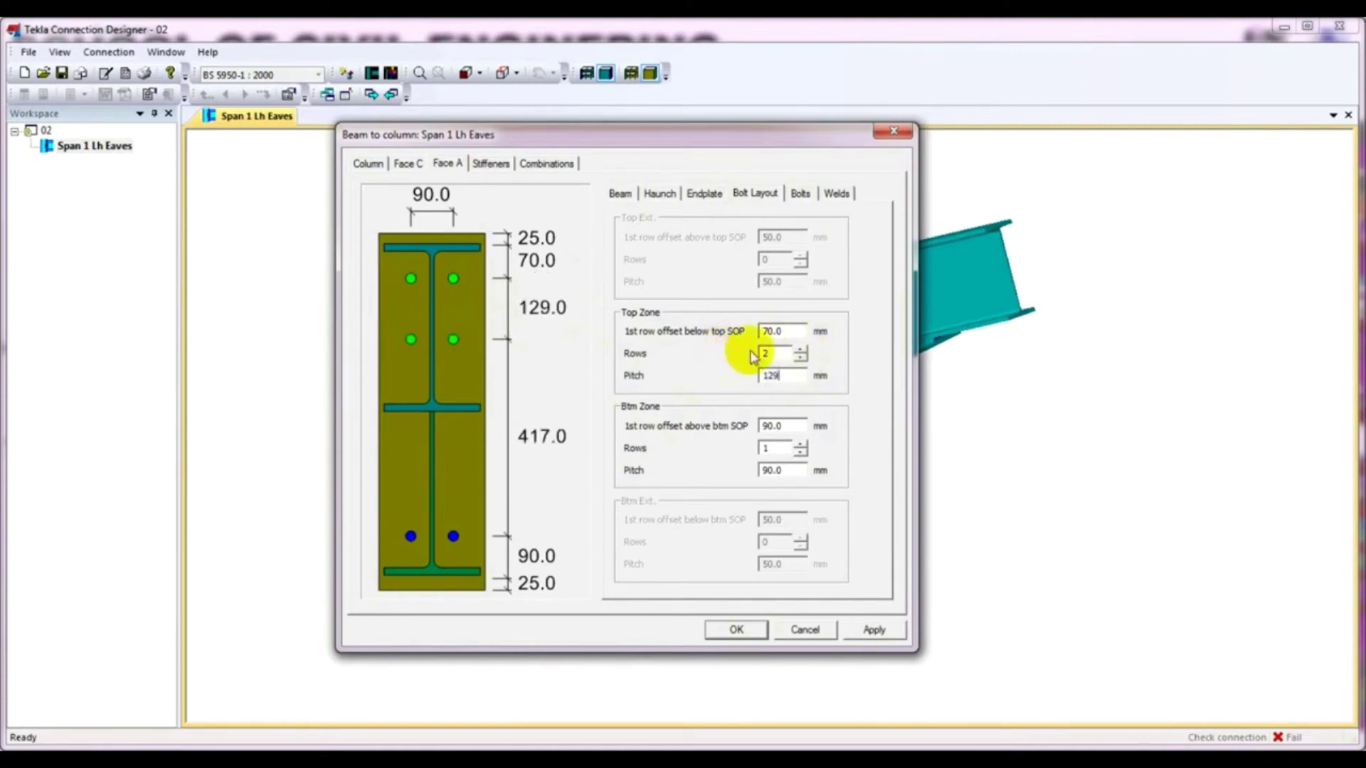
pyautogui.press('BackSpace')
pyautogui.write('0')
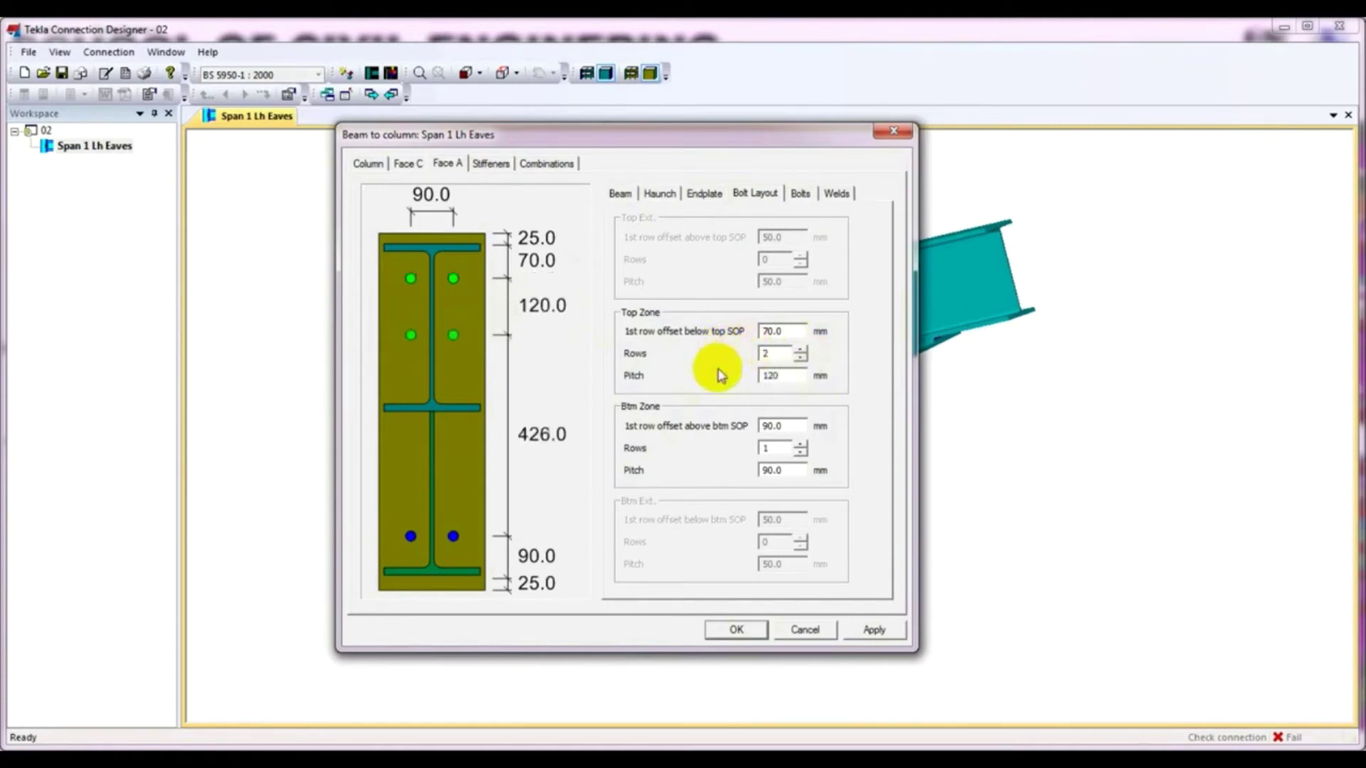
# Place the first top-zone bolt row 90 mm below the top
pyautogui.doubleClick(783, 330)
pyautogui.write('90')
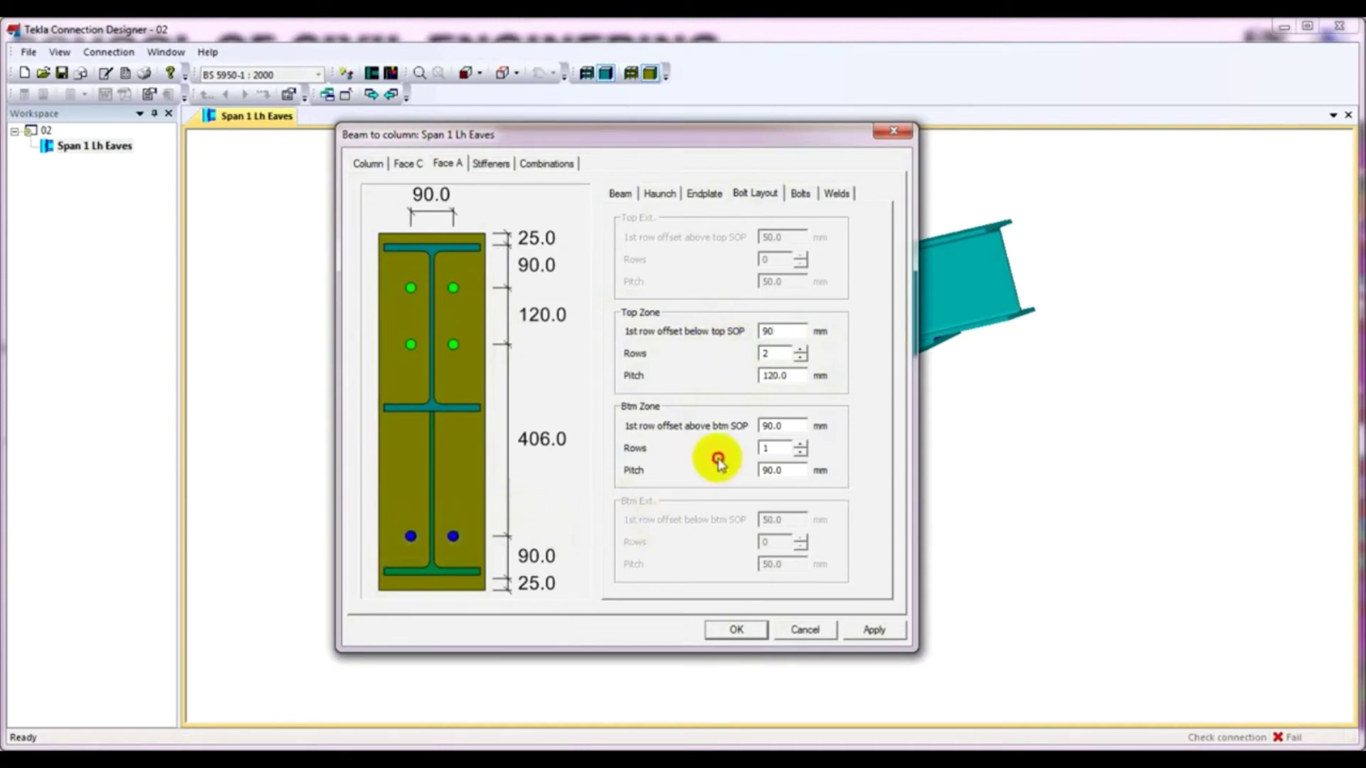
pyautogui.click(471, 509)
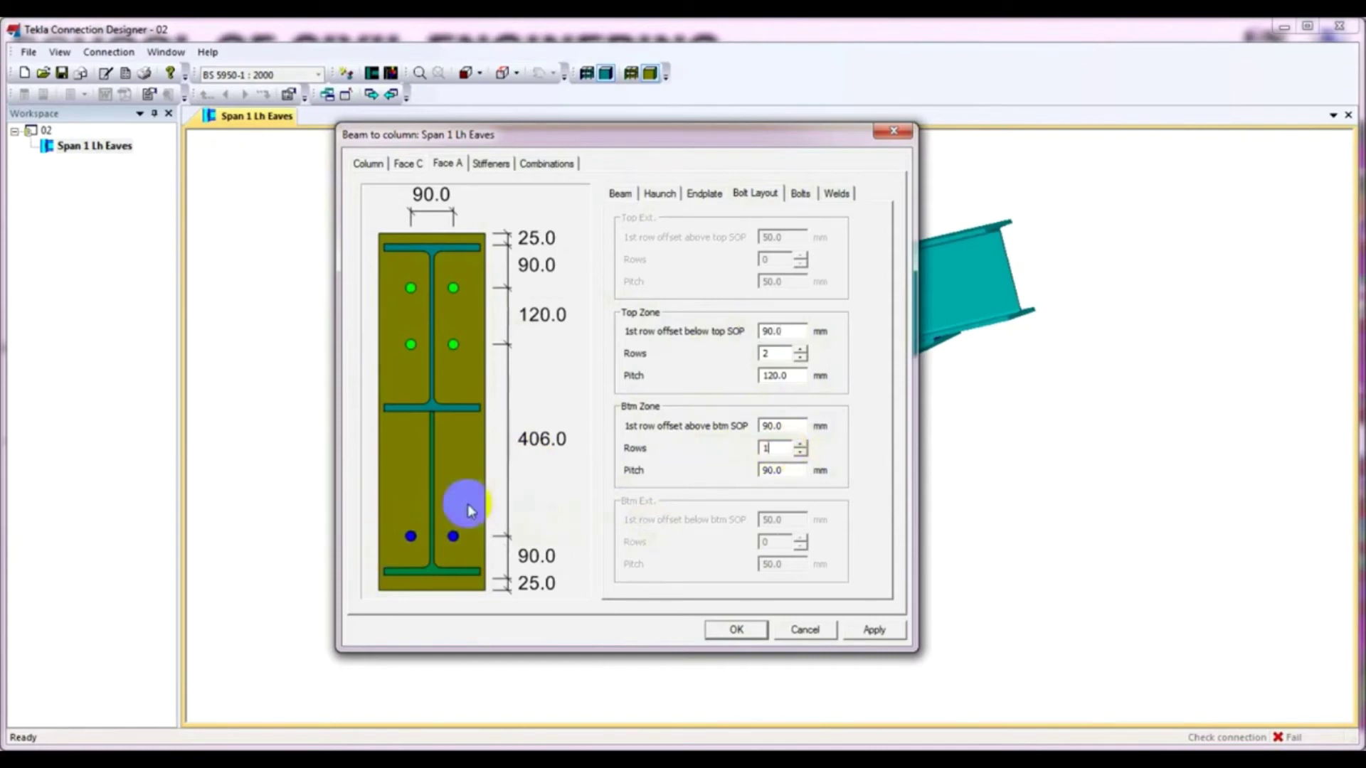
pyautogui.click(431, 530)
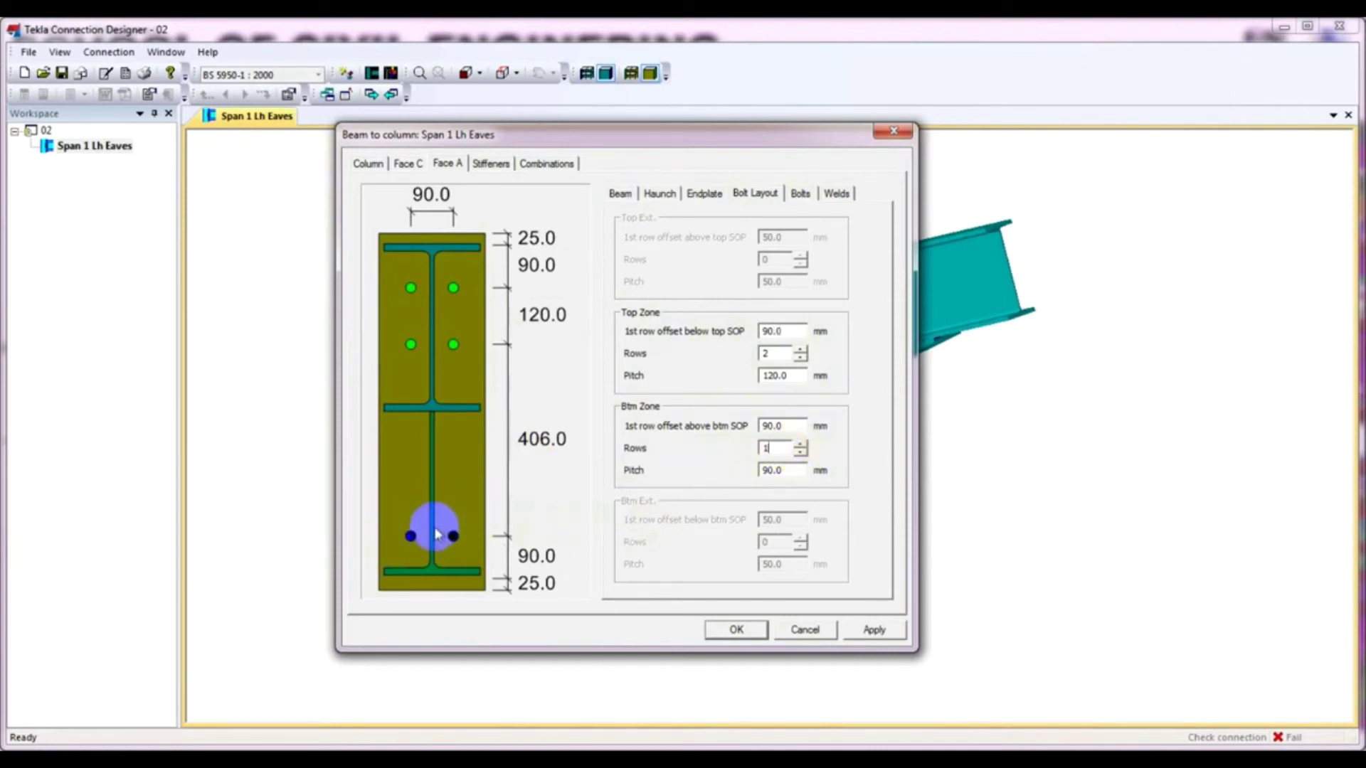
pyautogui.click(423, 566)
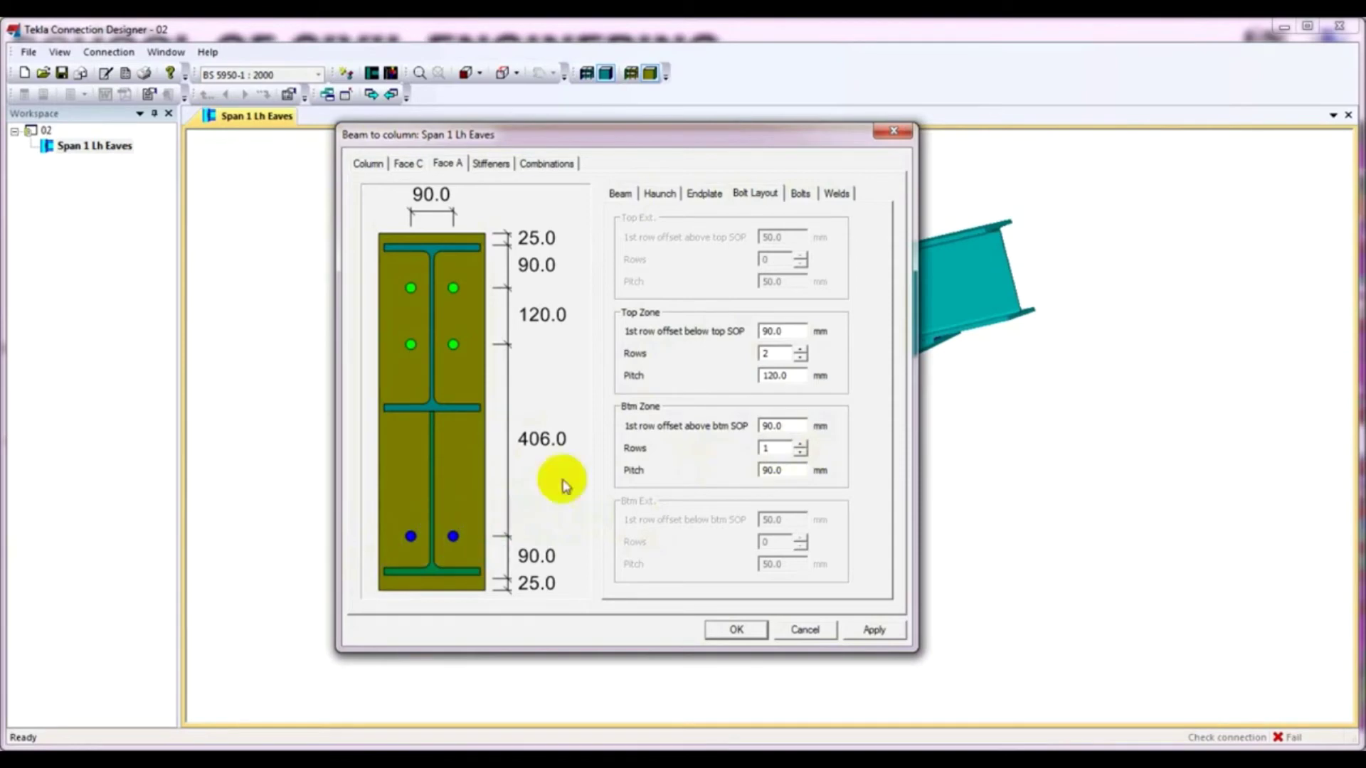
# Keep Grade 8.8 M20 bolts and confirm the 22.0 mm hole and 90.0 mm gauge
pyautogui.click(800, 193)
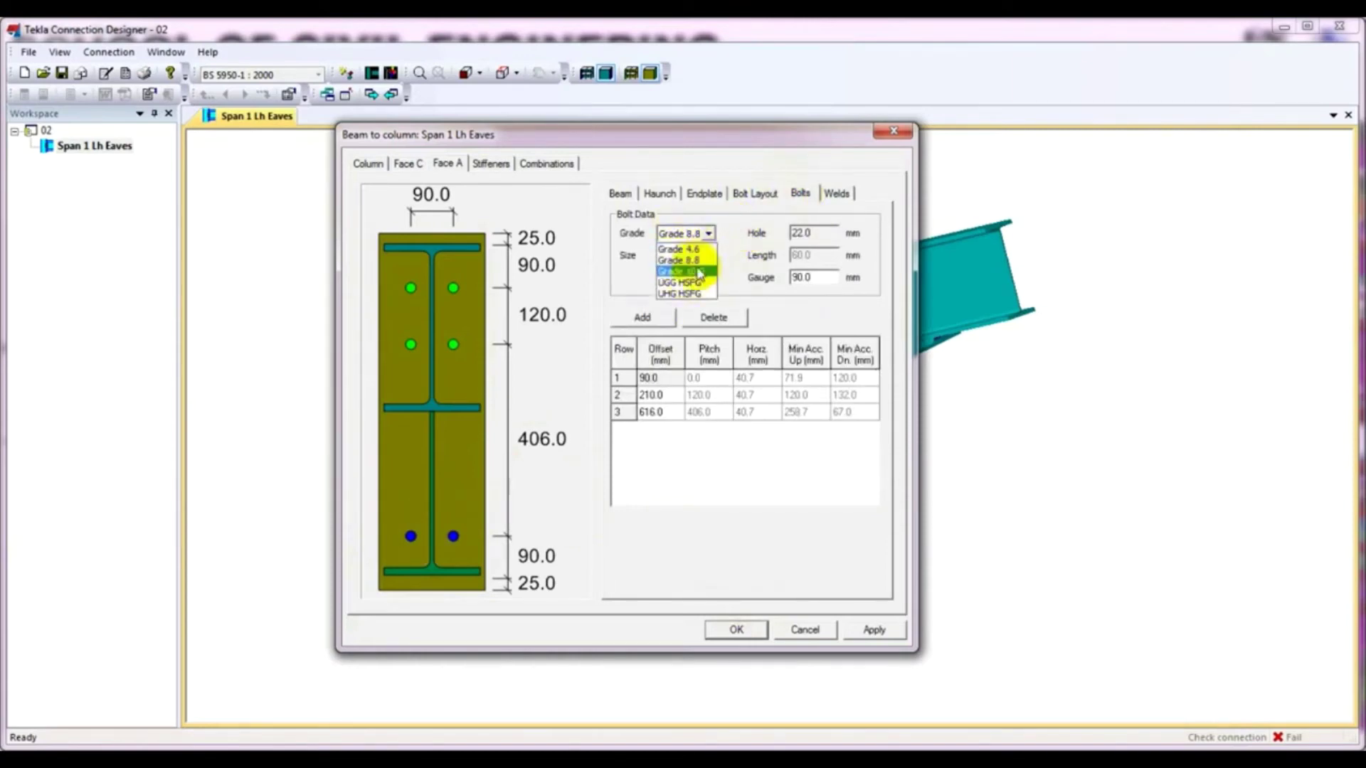
pyautogui.click(697, 264)
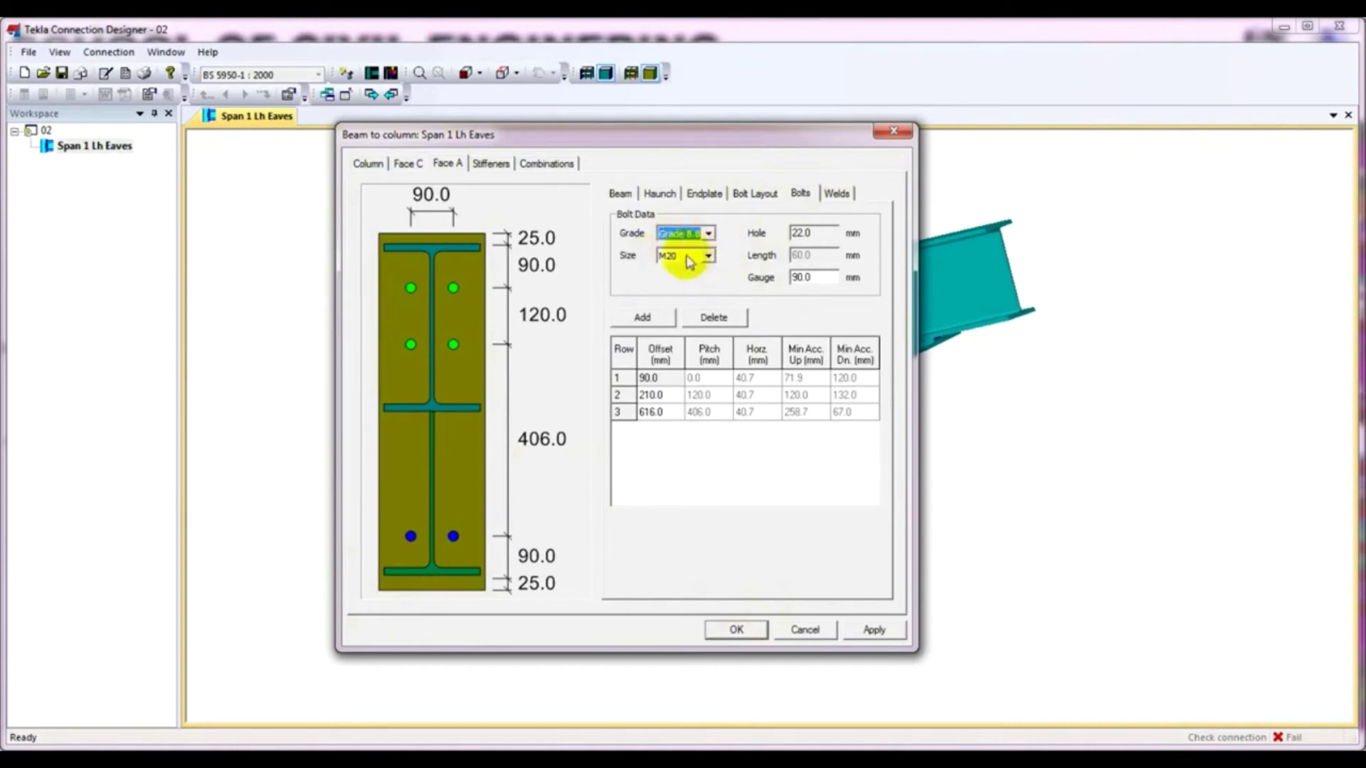
pyautogui.click(824, 232)
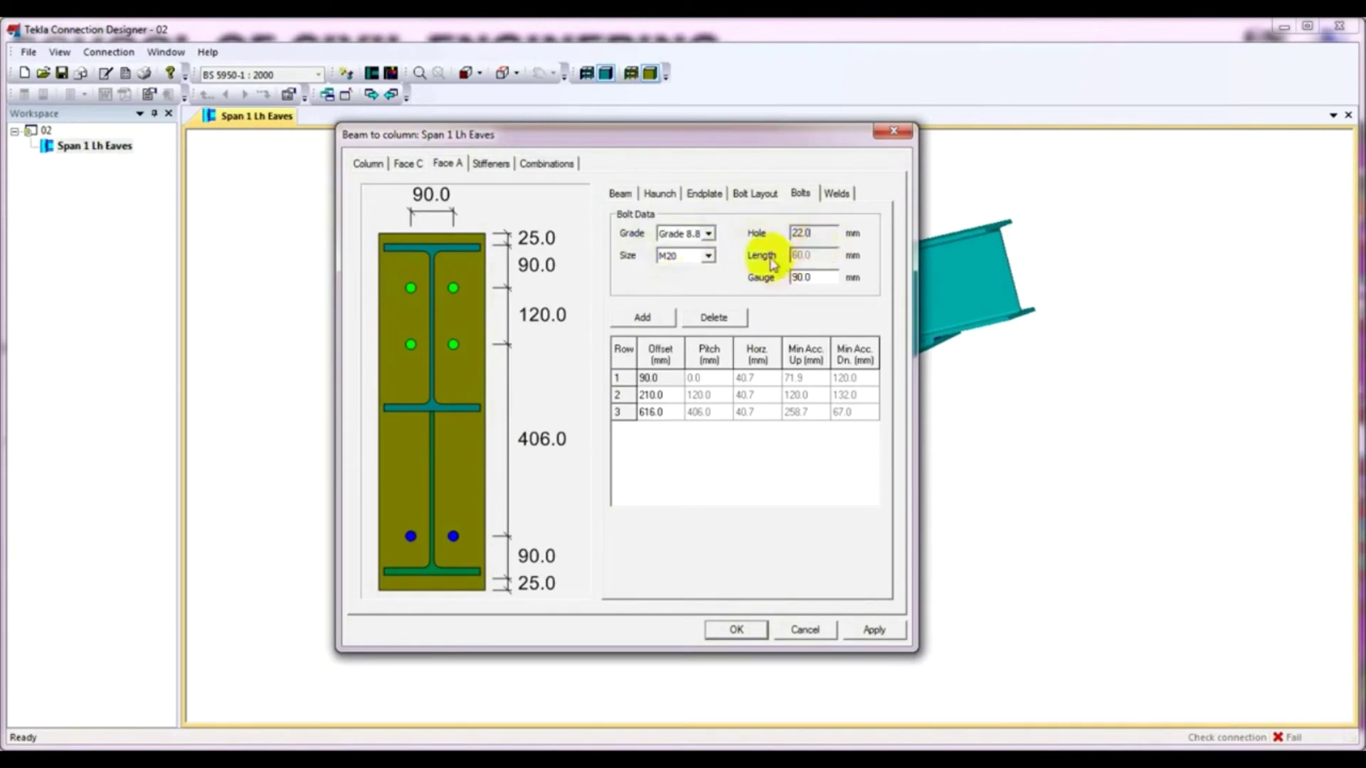
pyautogui.doubleClick(824, 235)
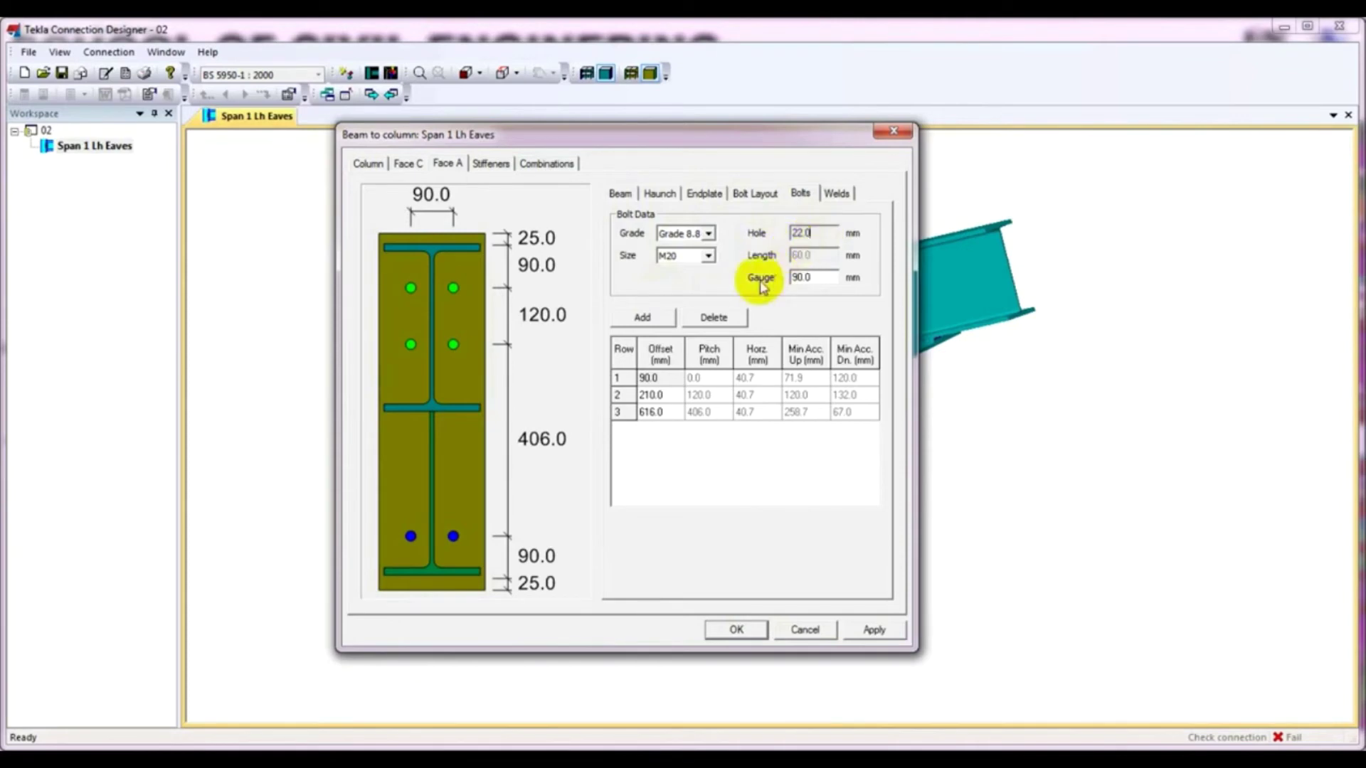
pyautogui.click(822, 279)
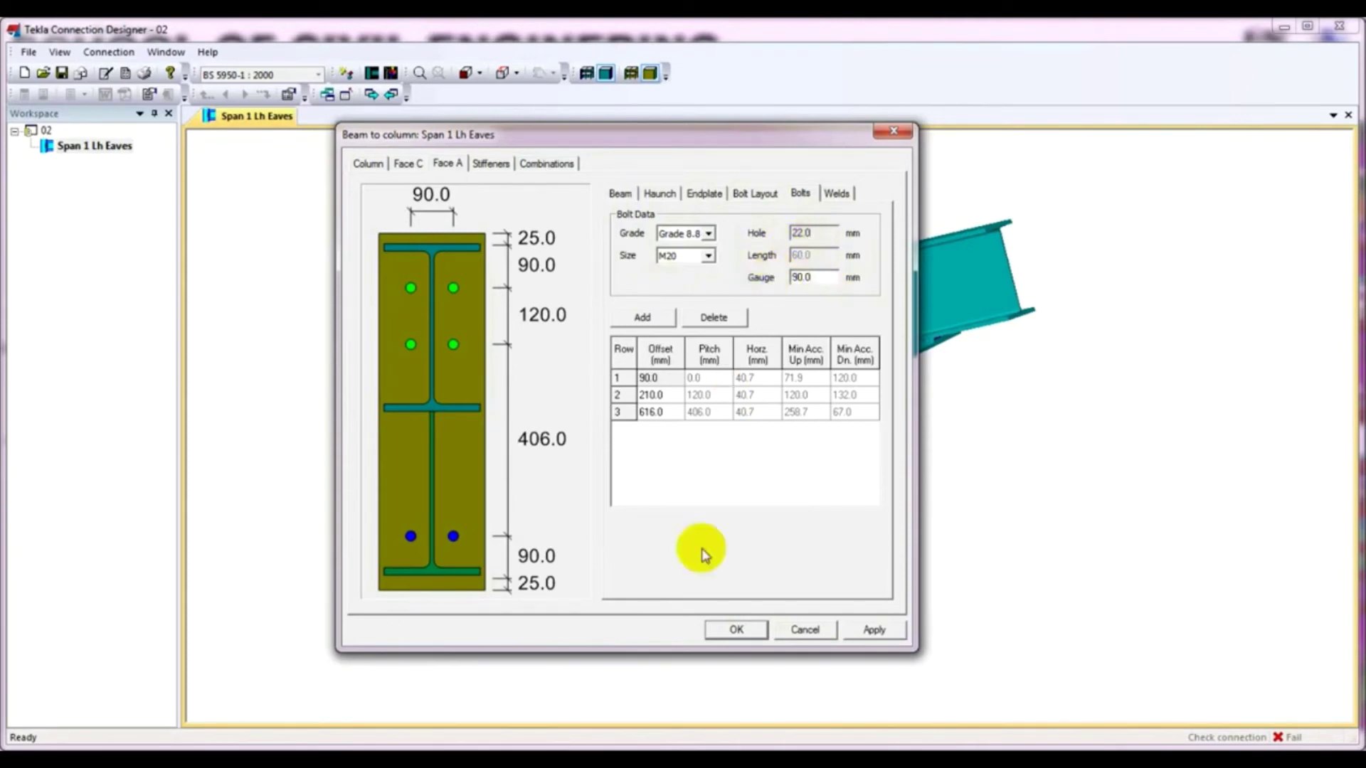
pyautogui.click(834, 193)
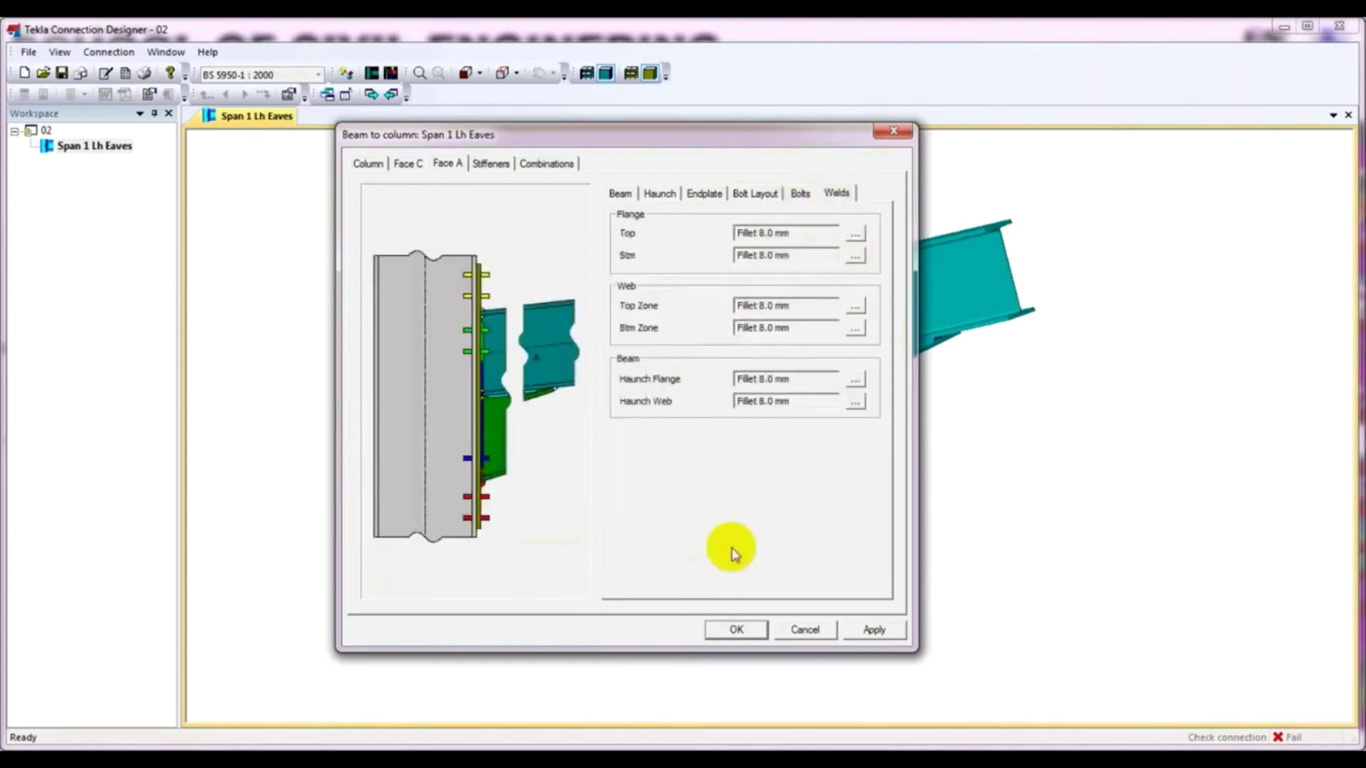
# Apply and run the check, tracing the failure to the compression flange weld at 1.095
pyautogui.click(874, 630)
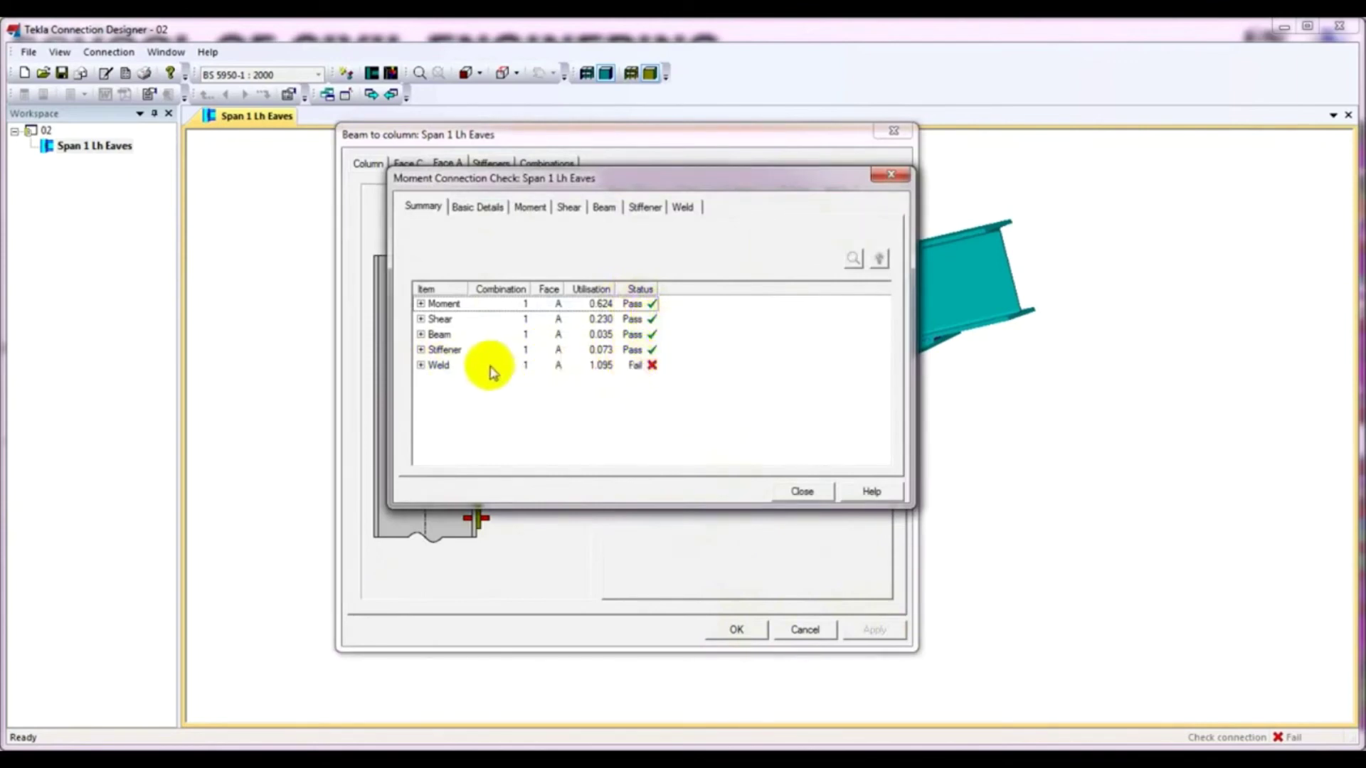
pyautogui.doubleClick(439, 366)
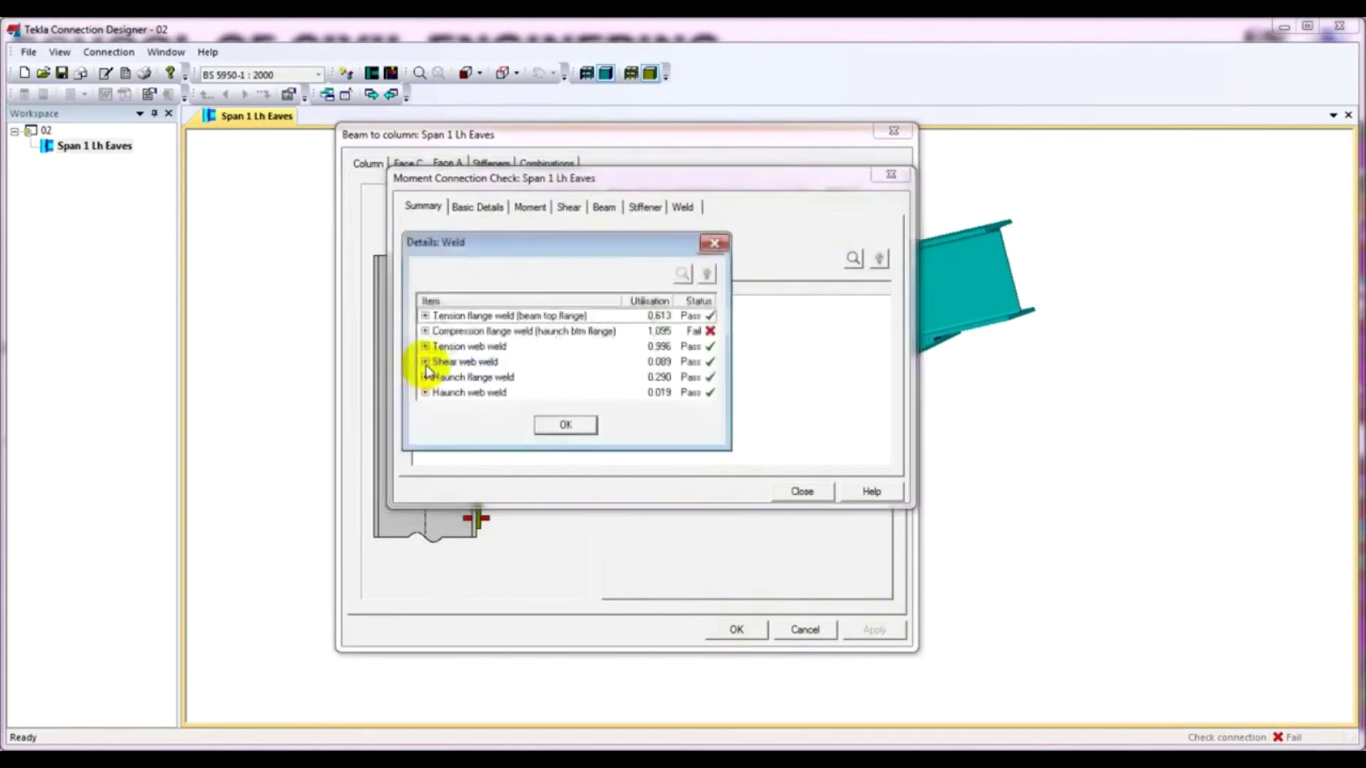
pyautogui.click(461, 332)
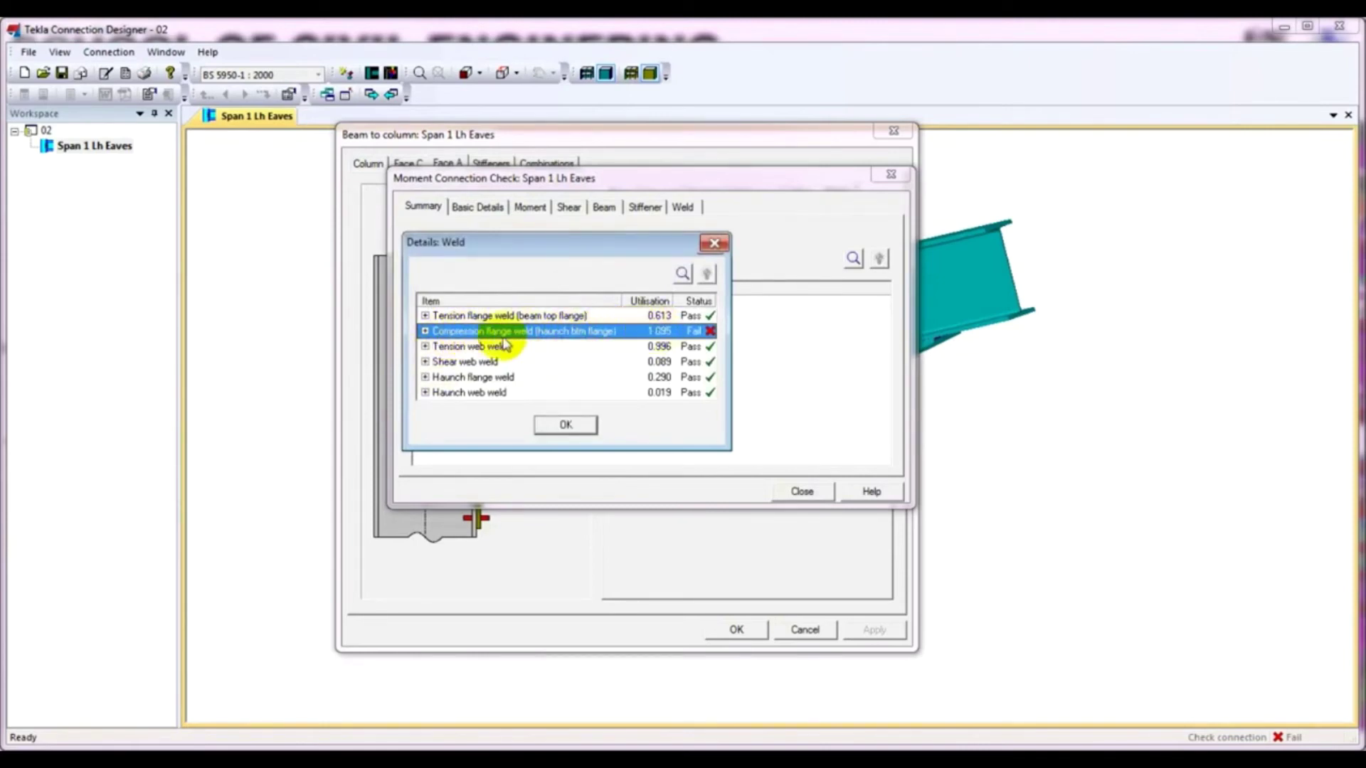
pyautogui.click(566, 425)
pyautogui.click(801, 492)
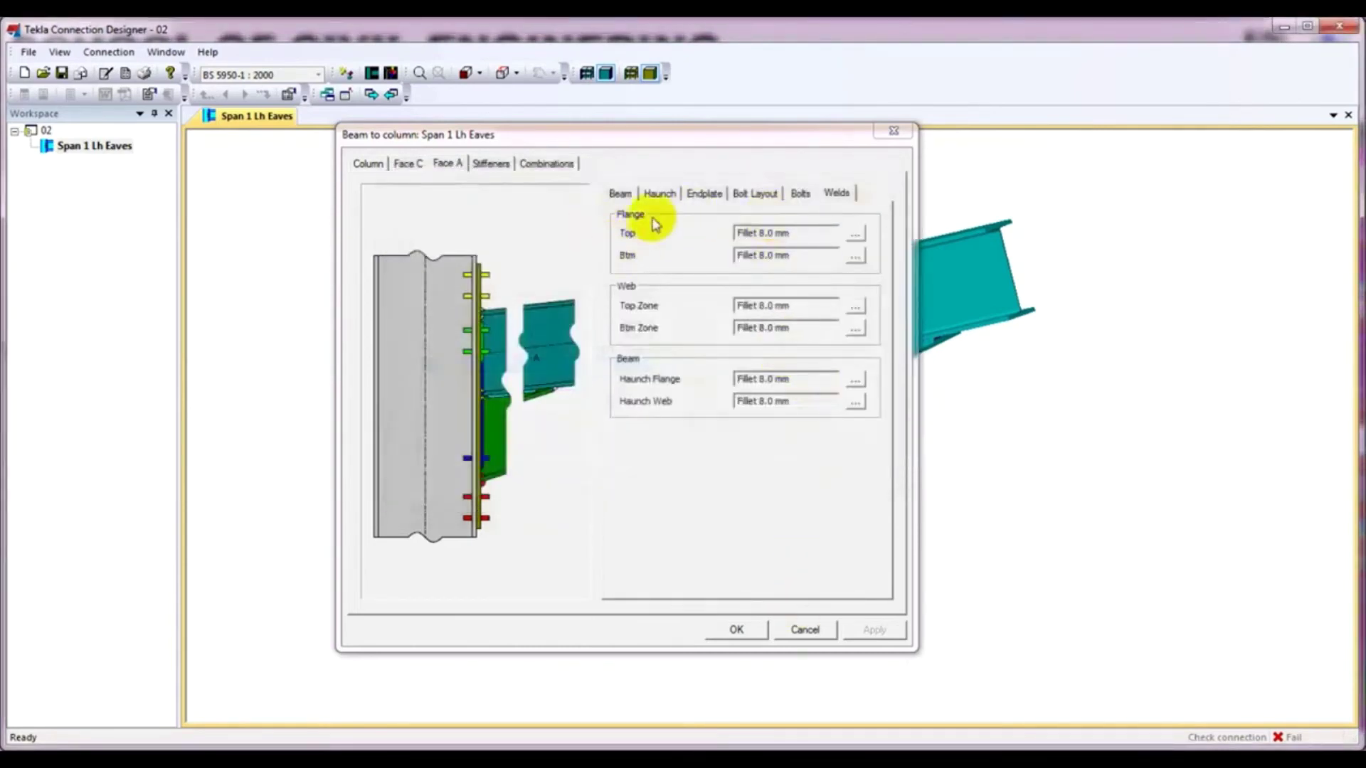
# Give the bottom flange weld a 10.0 mm leg and recheck, getting all passes
pyautogui.click(855, 259)
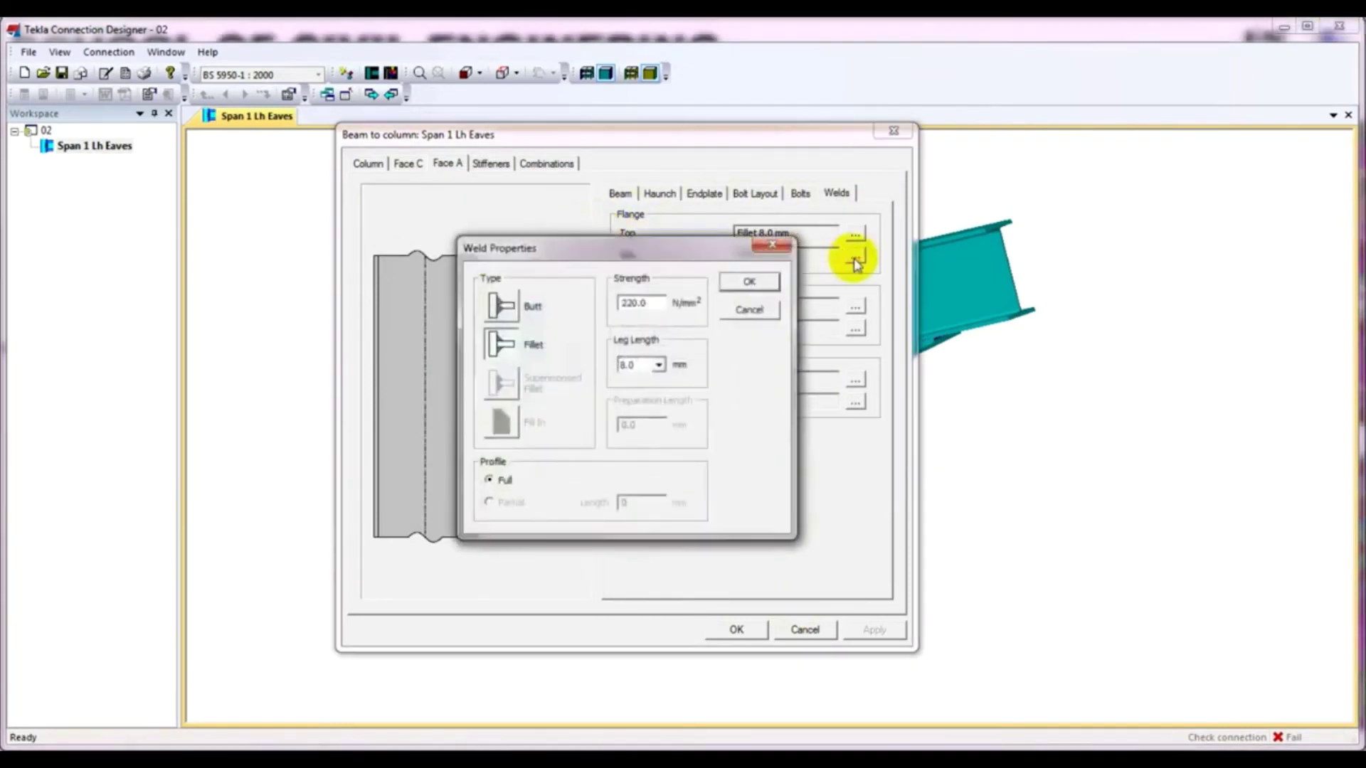
pyautogui.click(660, 365)
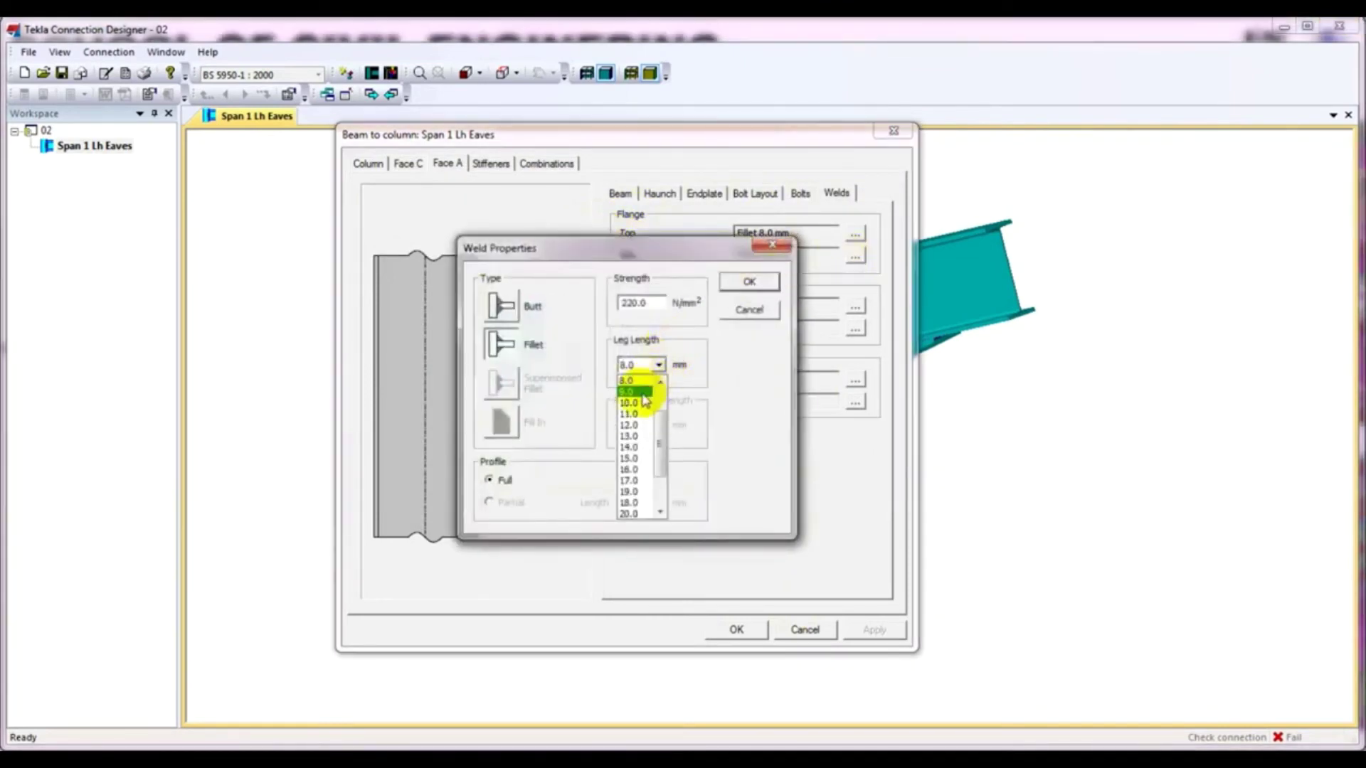
pyautogui.click(645, 403)
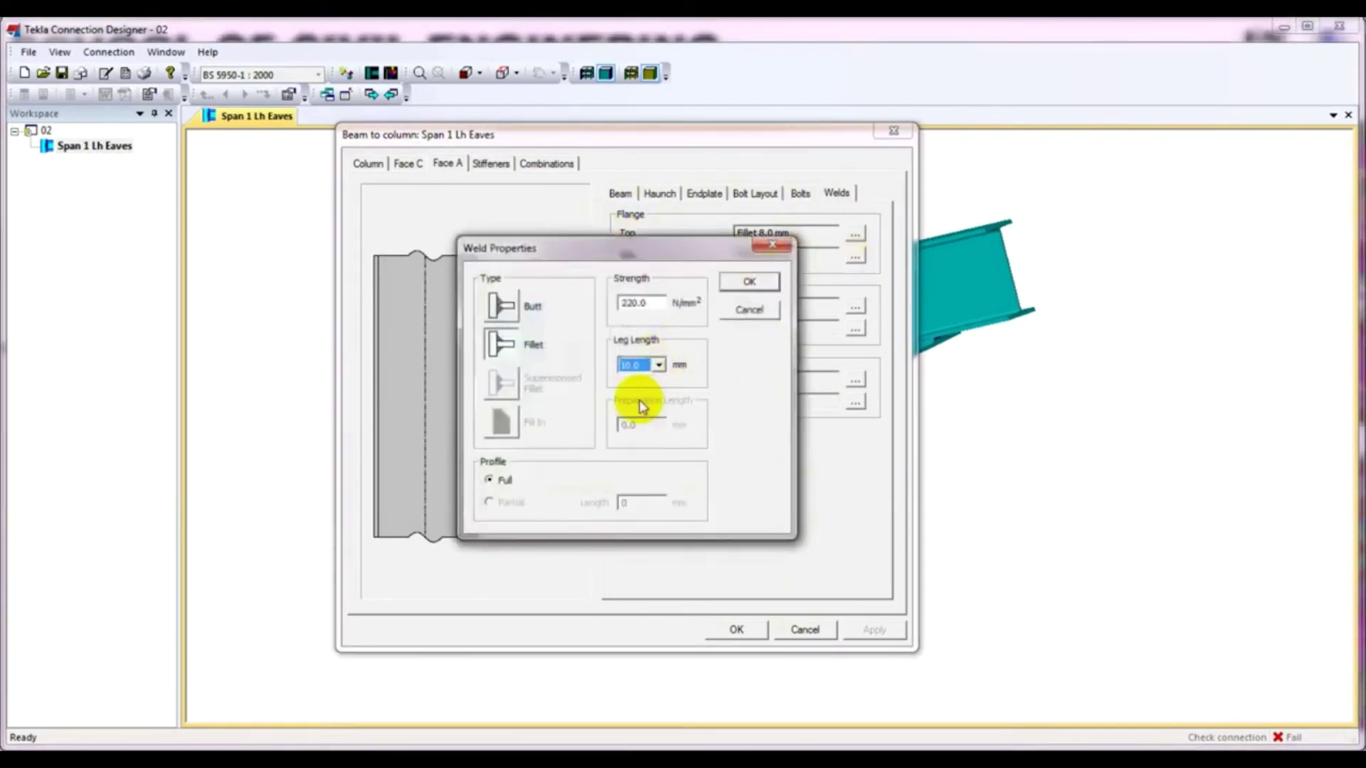
pyautogui.click(749, 310)
pyautogui.click(874, 629)
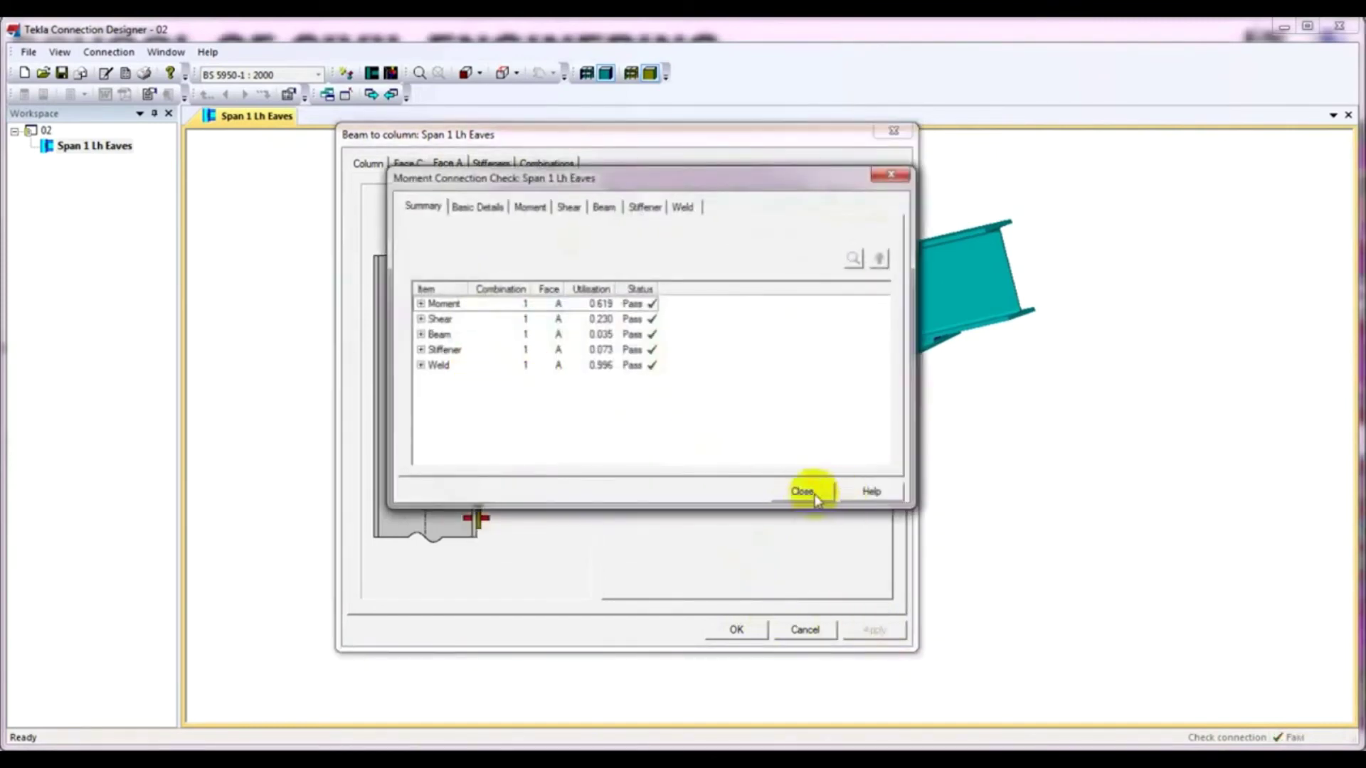
pyautogui.click(779, 496)
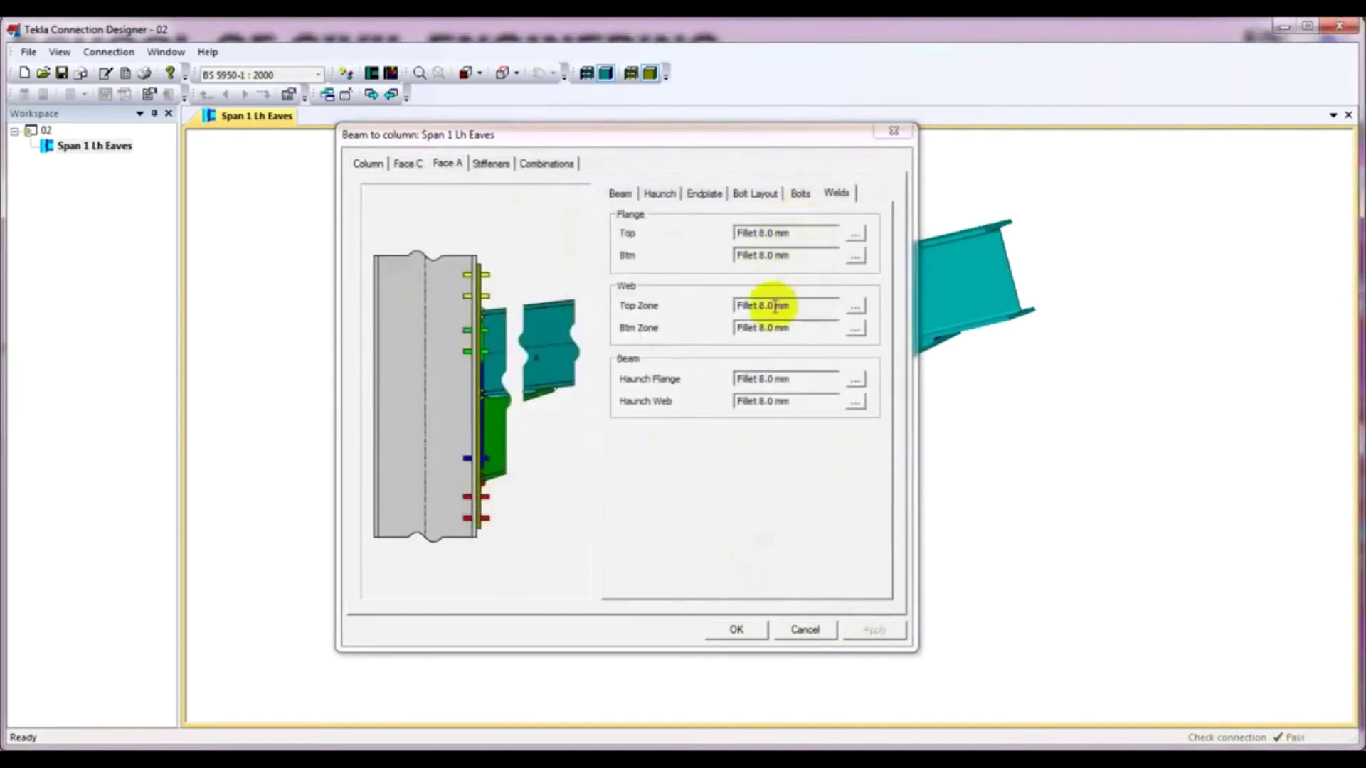
# Set the bottom flange weld leg back to 8.0 mm and recheck
pyautogui.click(851, 257)
pyautogui.click(656, 366)
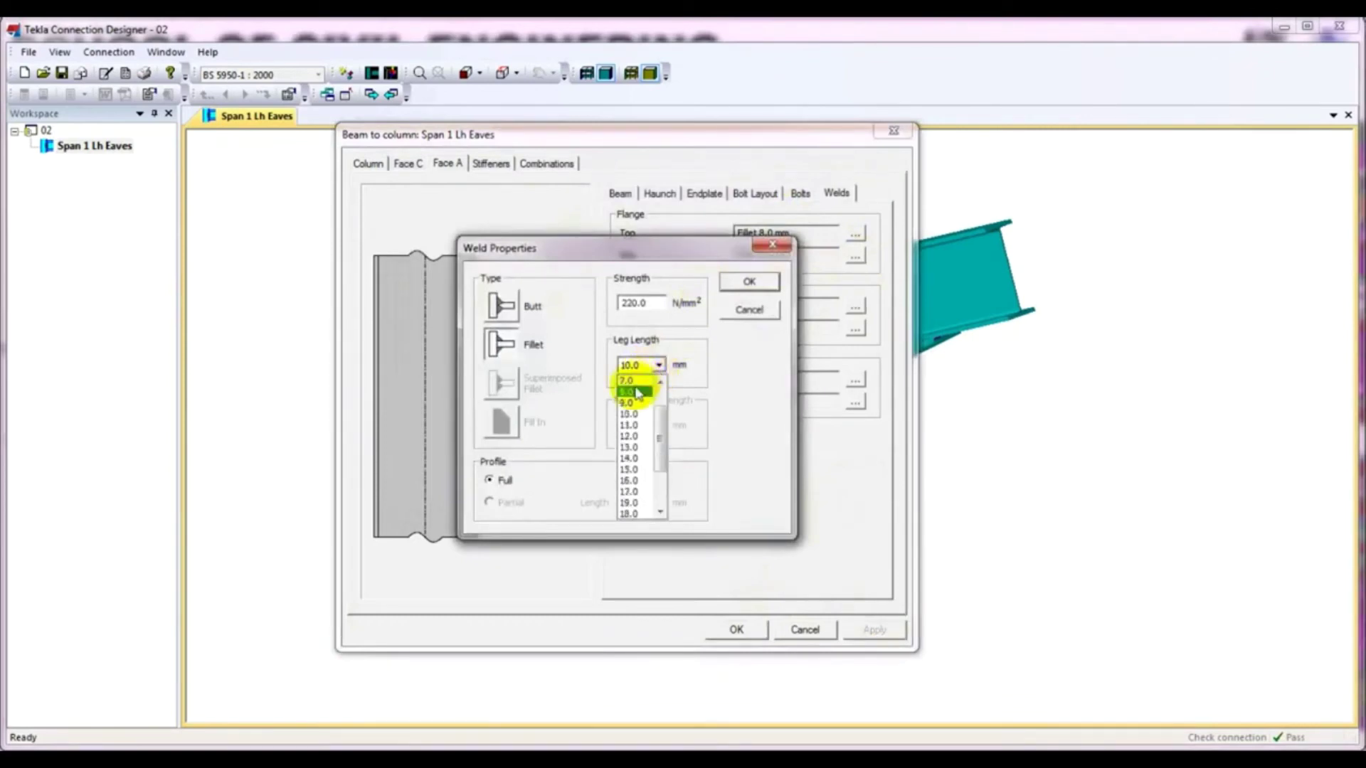
pyautogui.click(644, 390)
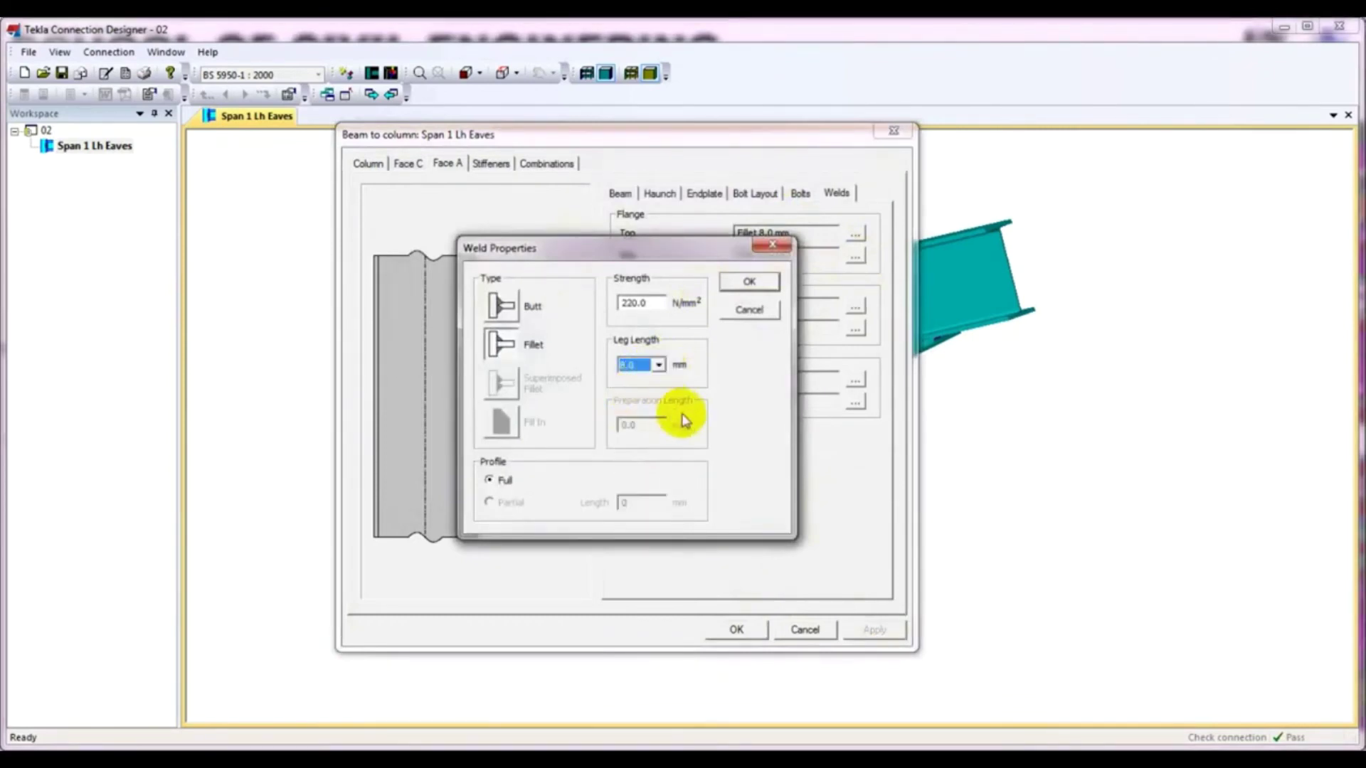
pyautogui.click(749, 281)
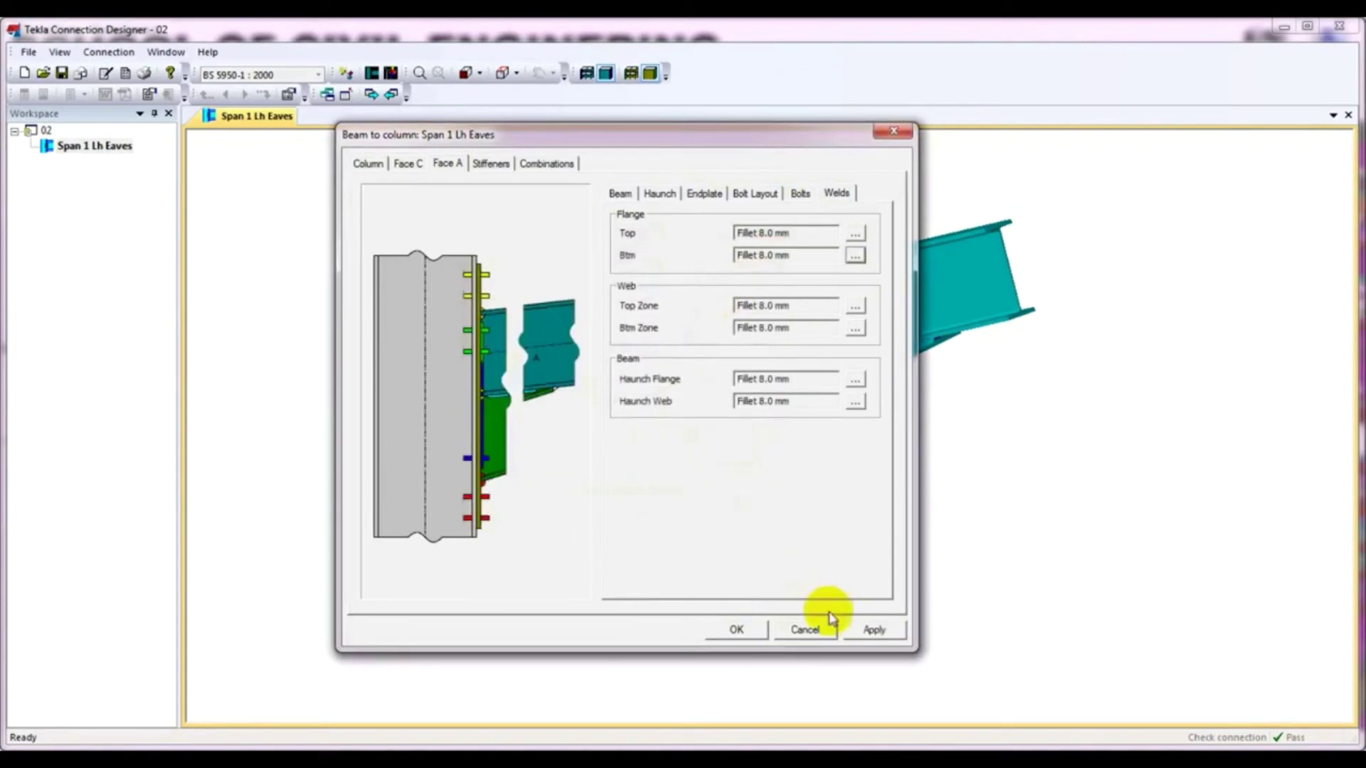
pyautogui.click(871, 629)
# Inspect the compression flange weld details: the 8.0 mm fillet is below the required 8.8 mm
pyautogui.doubleClick(421, 363)
pyautogui.doubleClick(427, 331)
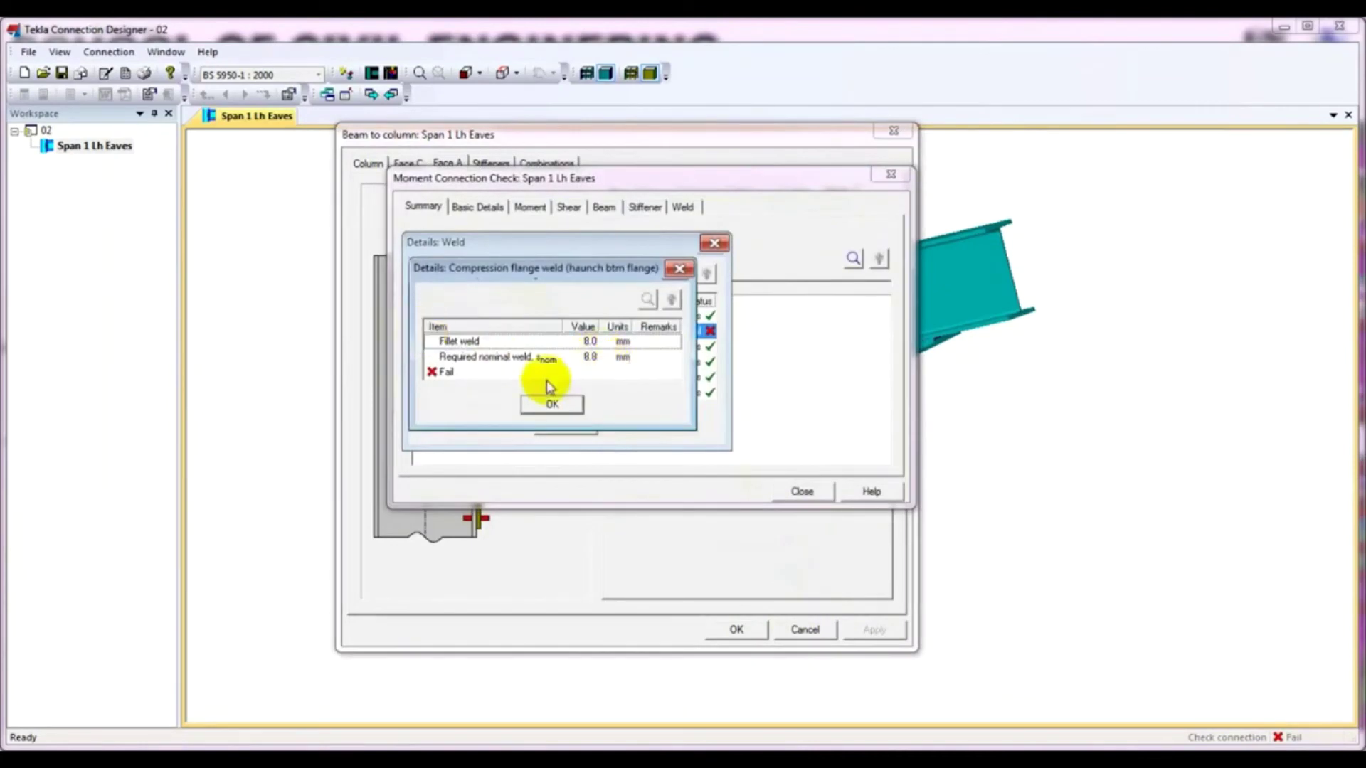
pyautogui.click(551, 341)
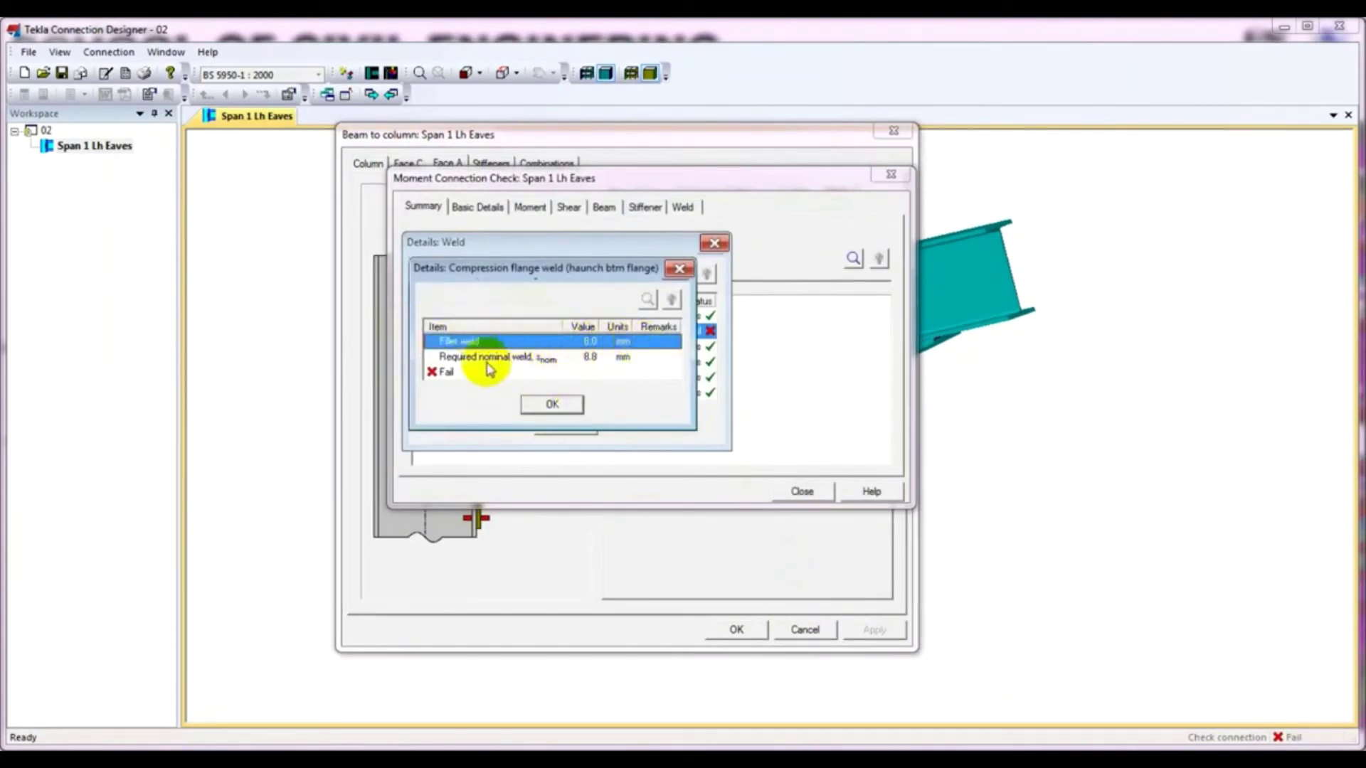
pyautogui.click(552, 404)
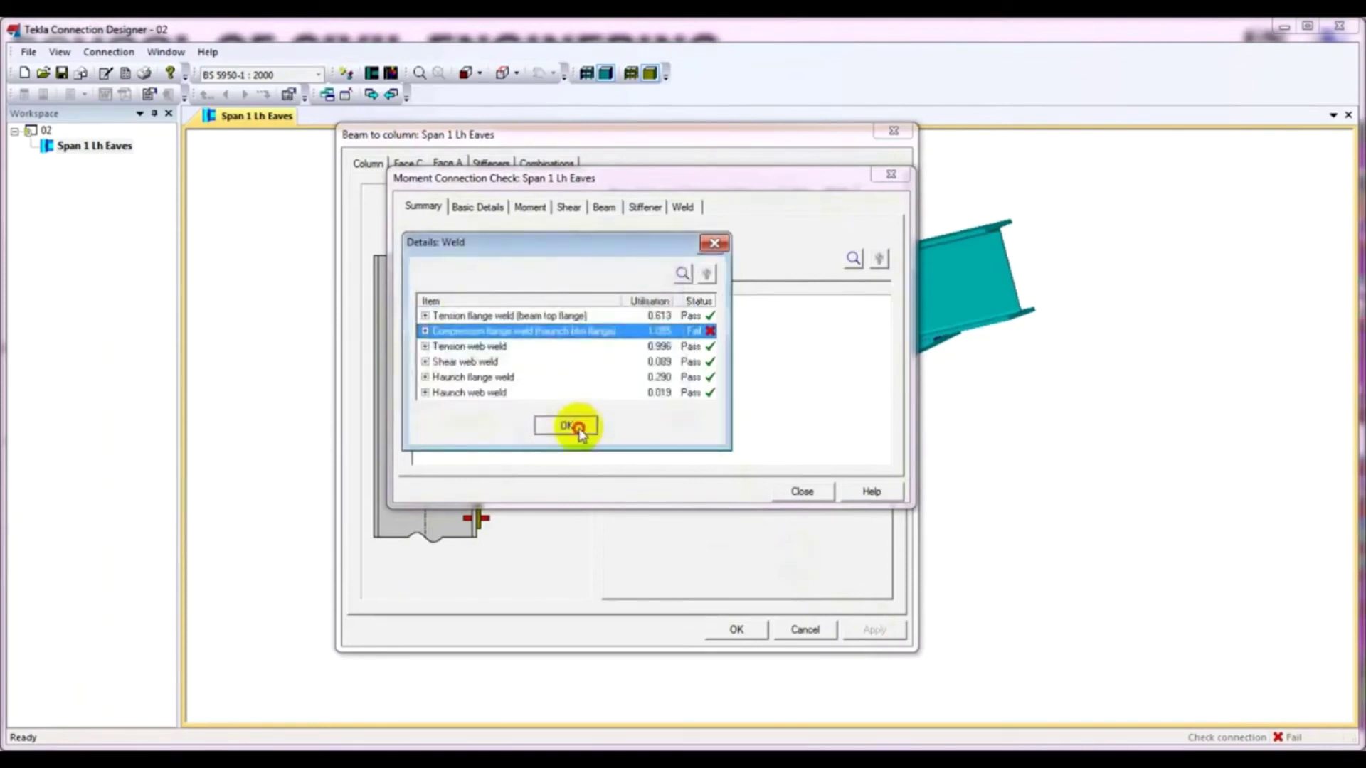
pyautogui.click(577, 426)
pyautogui.click(803, 491)
# Change the bottom flange fillet weld to 10.0 mm and rerun the check
pyautogui.click(853, 259)
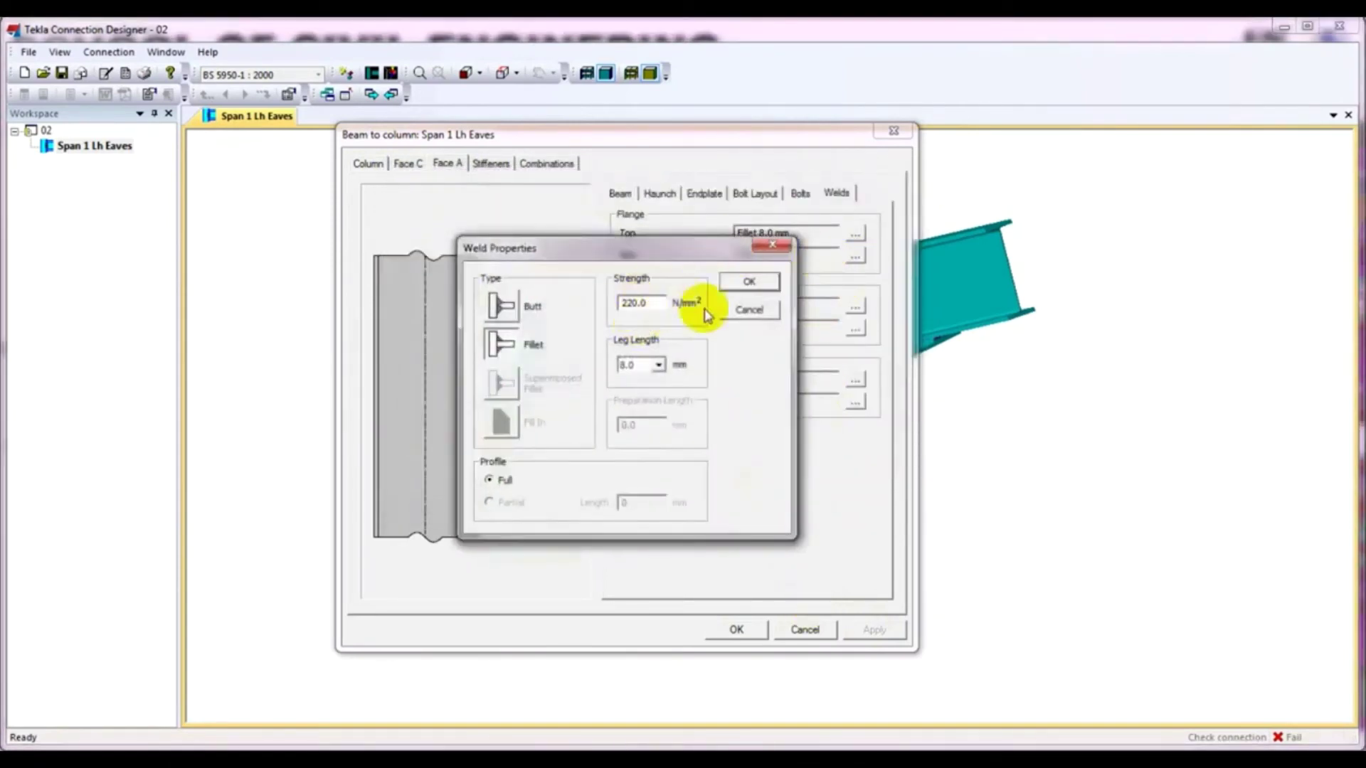
pyautogui.click(659, 365)
pyautogui.click(642, 404)
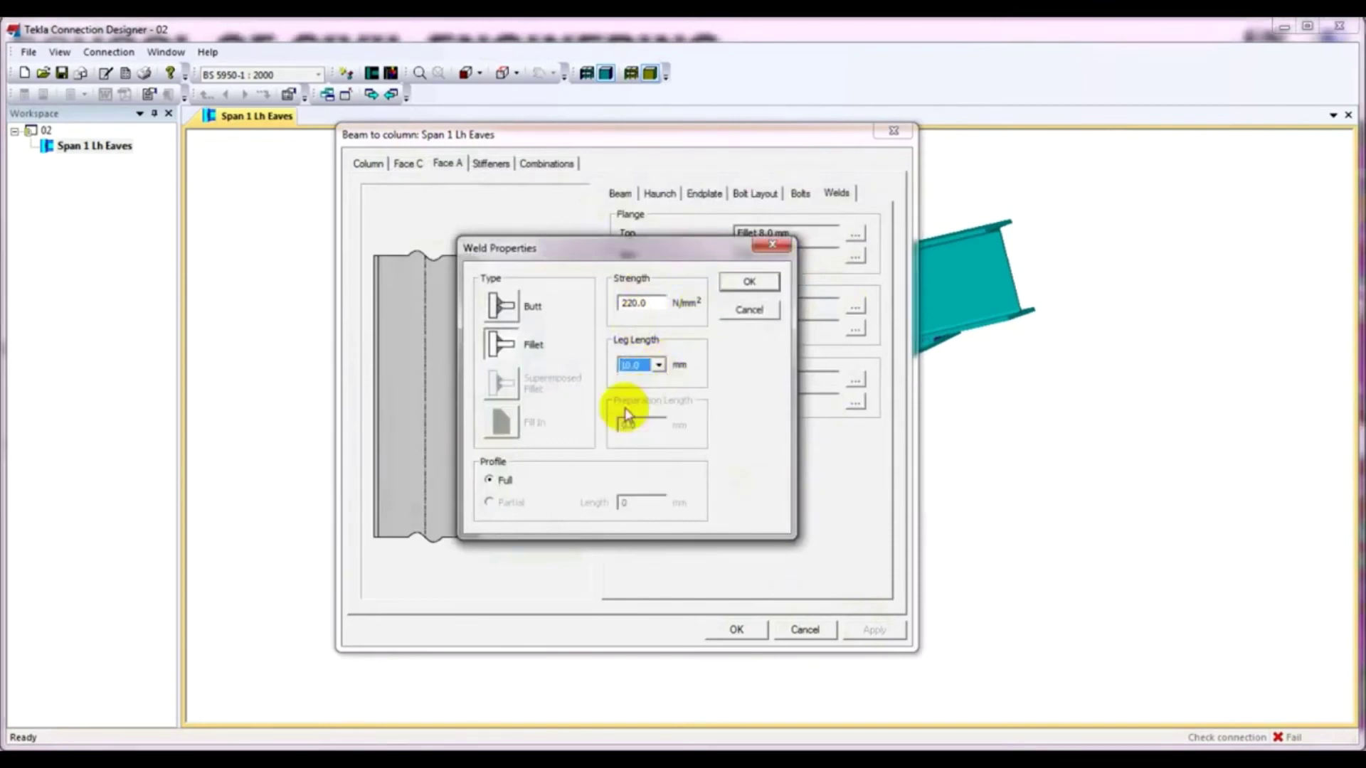
pyautogui.click(750, 283)
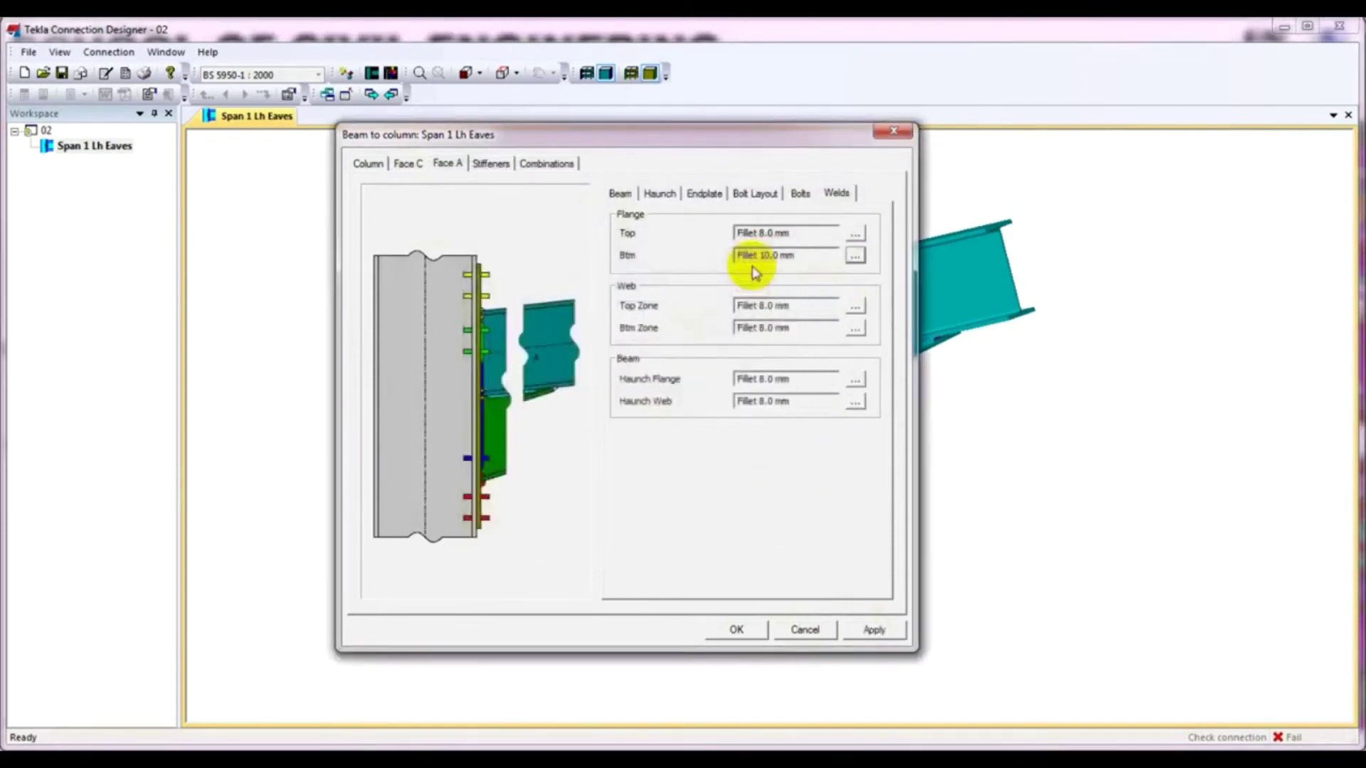
pyautogui.click(875, 630)
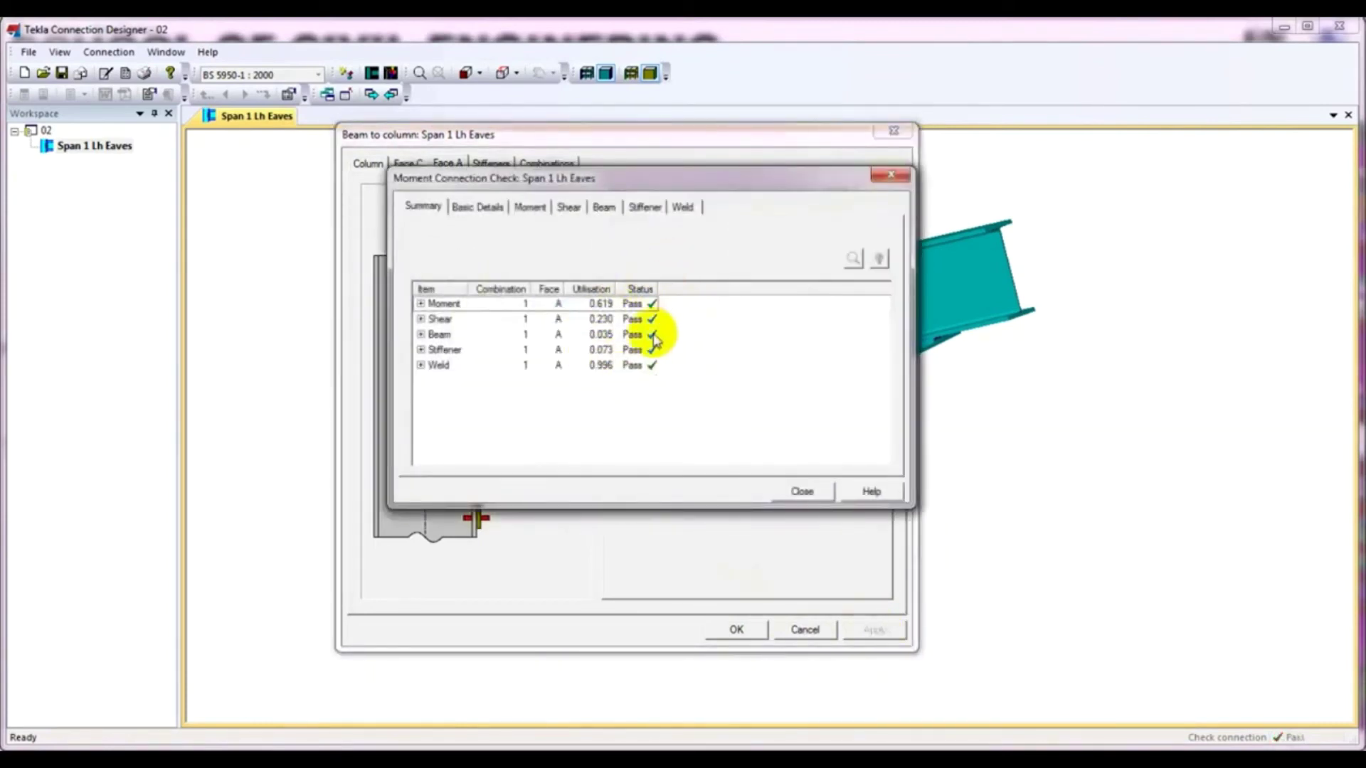
# Close the check results, view the end plate bolt layout, and accept the settings to recheck
pyautogui.moveTo(624, 173); pyautogui.dragTo(606, 177)
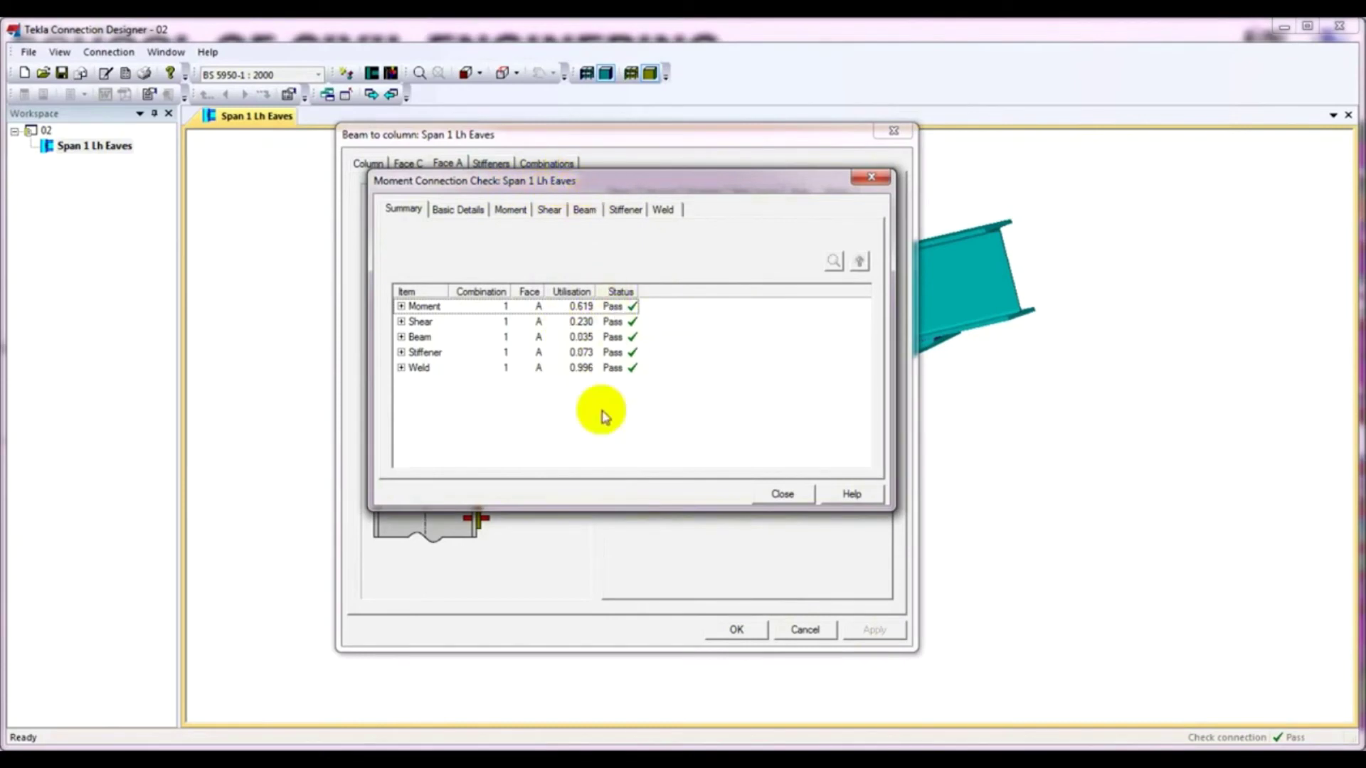
pyautogui.click(783, 493)
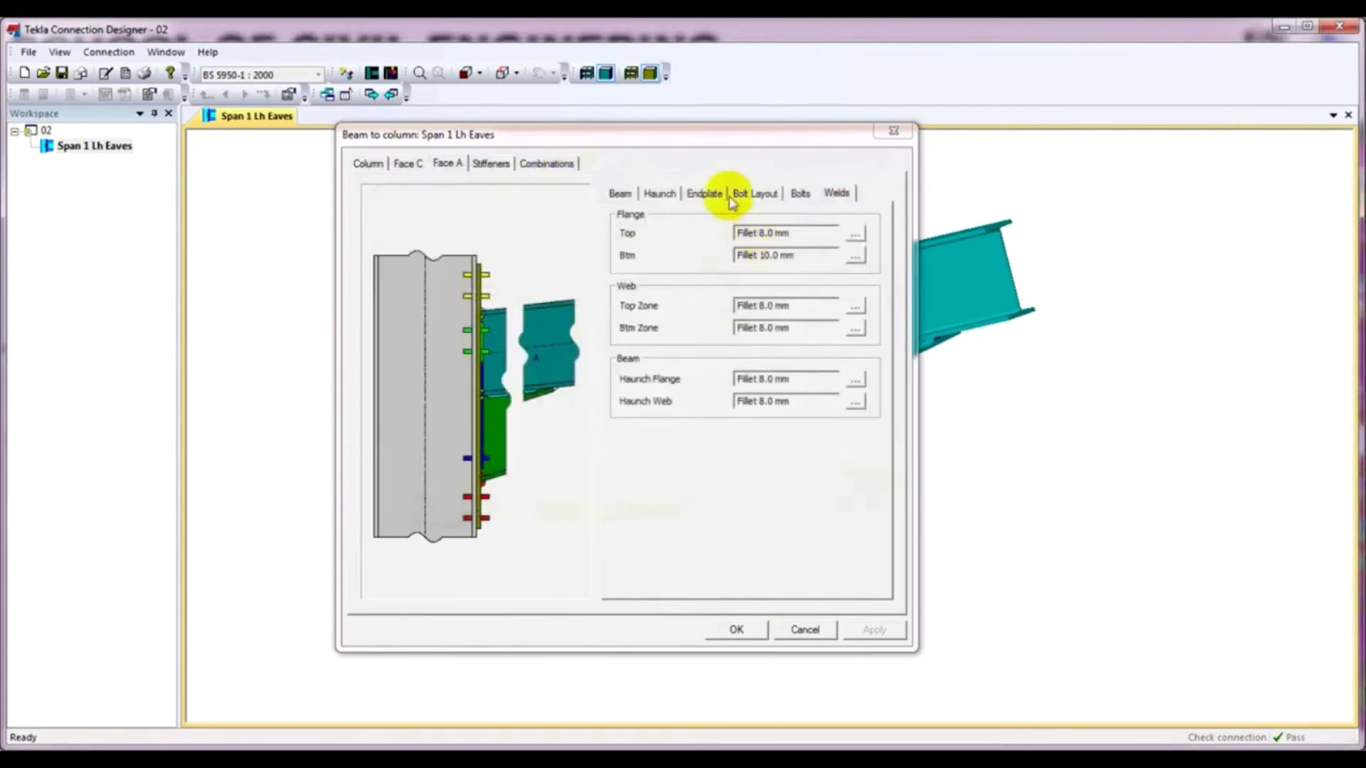
pyautogui.click(755, 193)
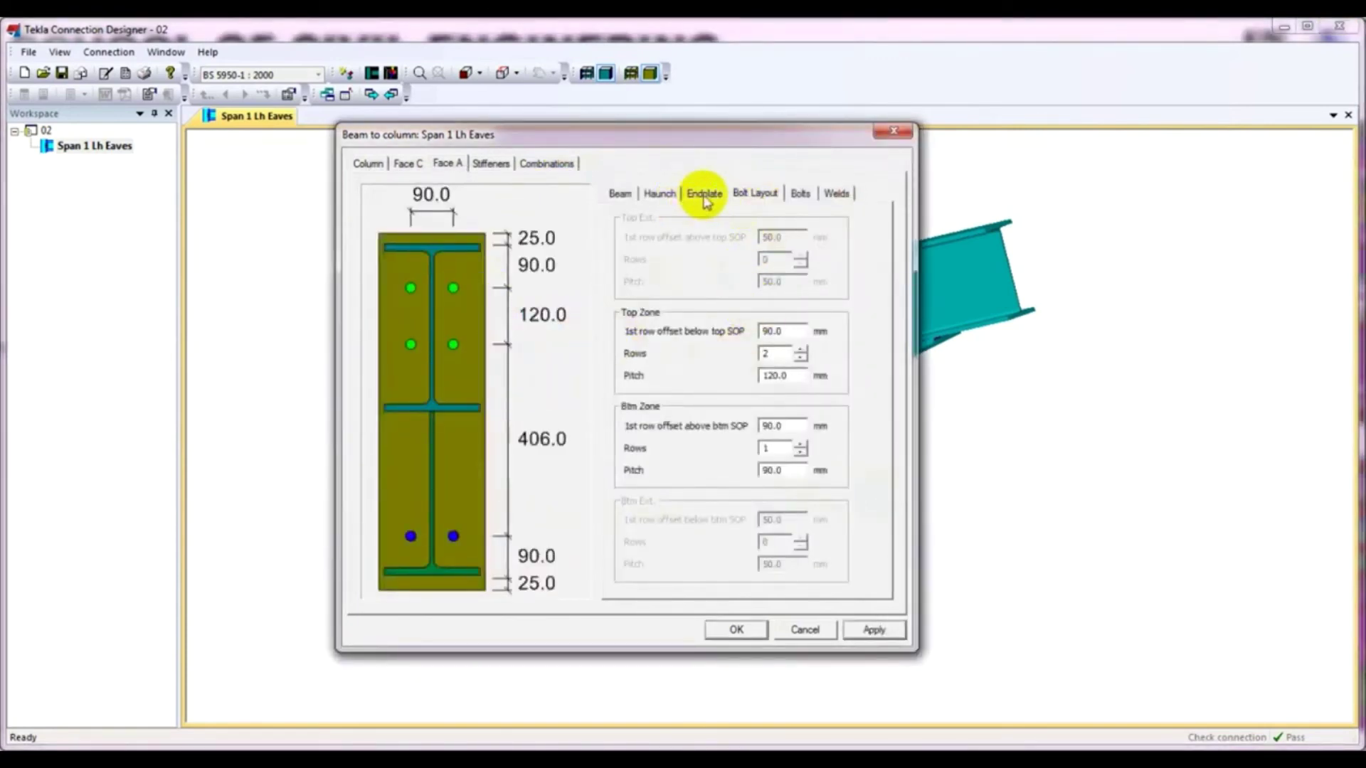
pyautogui.click(685, 137)
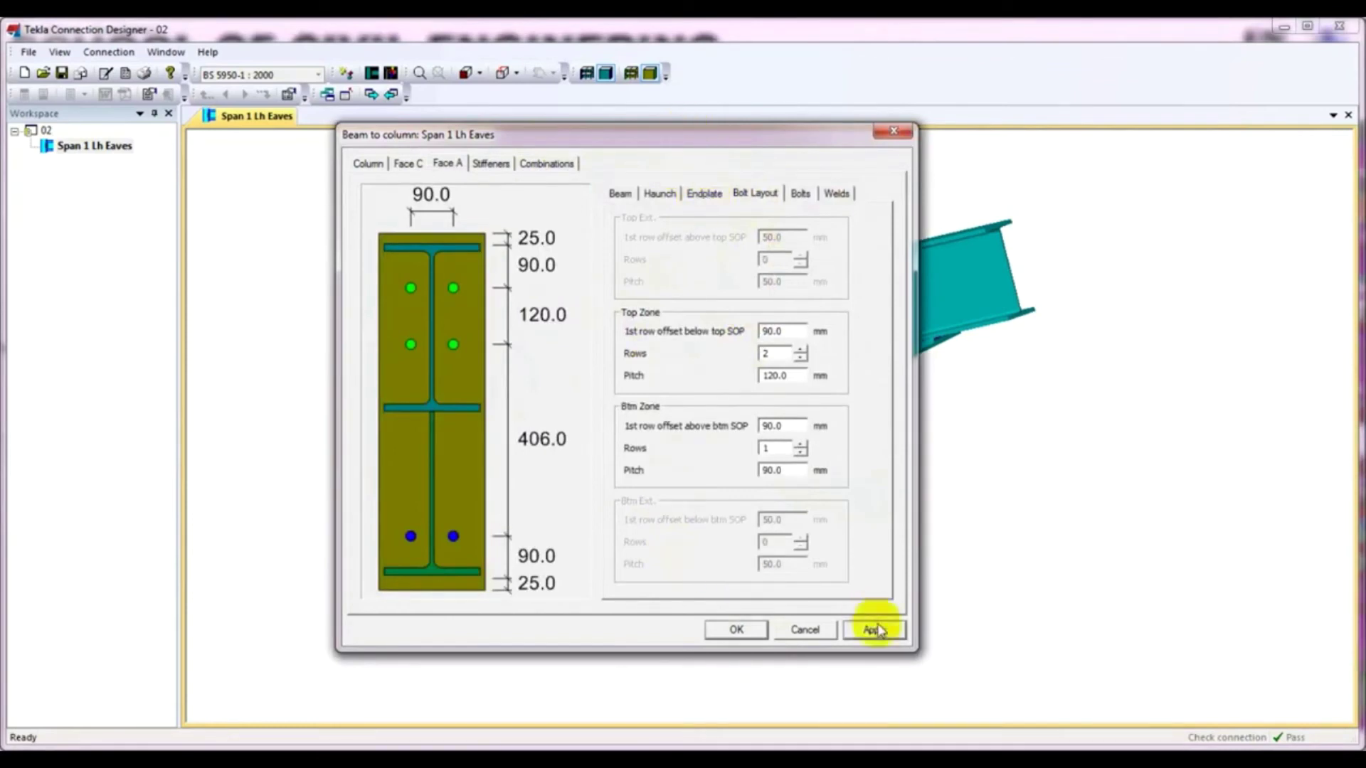
pyautogui.click(766, 631)
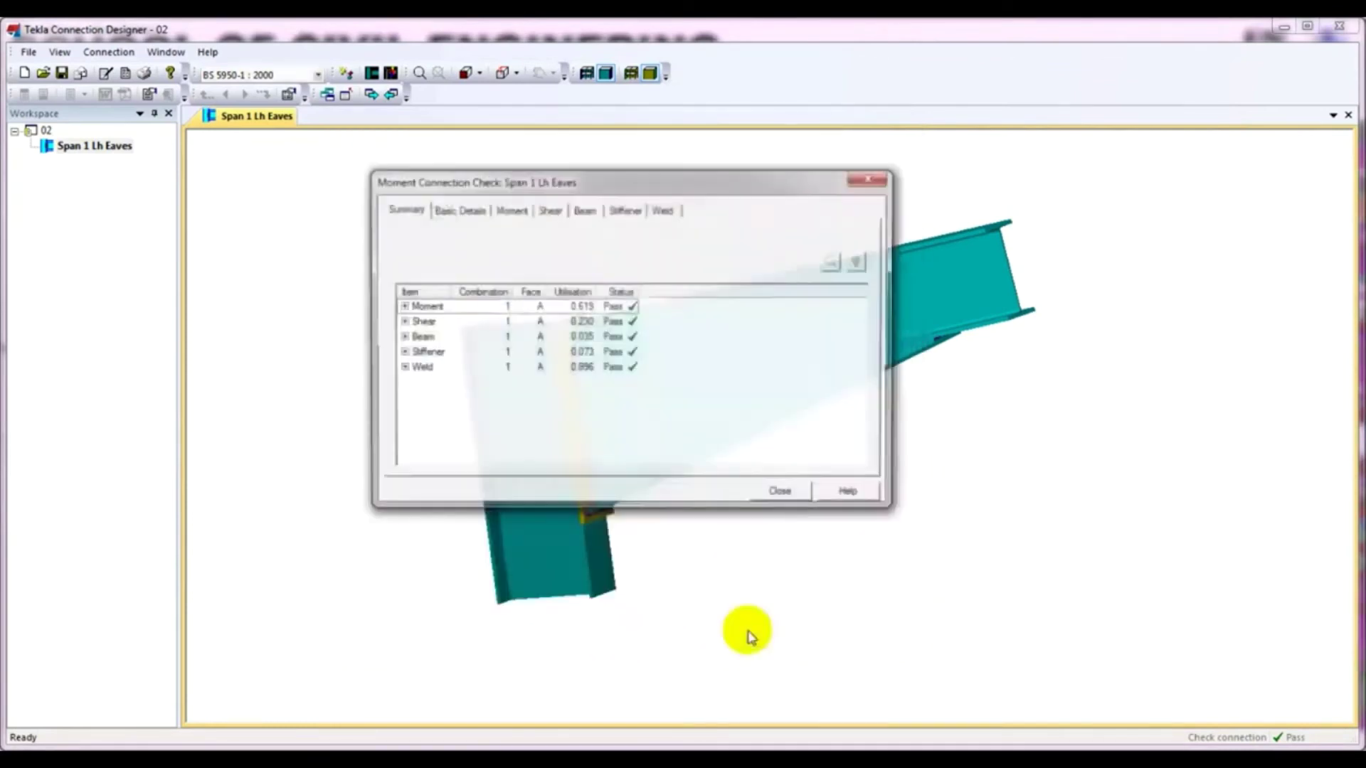
# Close the passing results and zoom in on the end plate and bolts in 3D
pyautogui.click(765, 496)
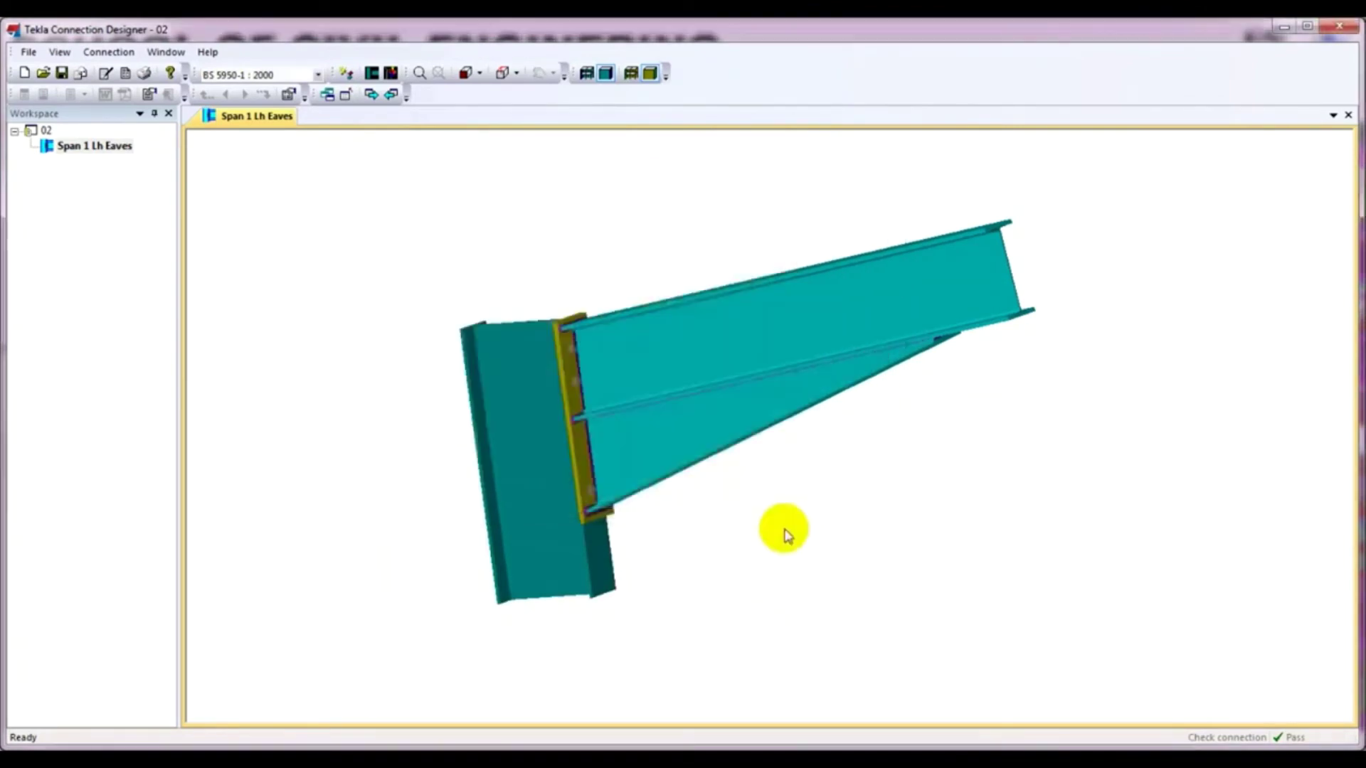
pyautogui.scroll(5, 482, 365)
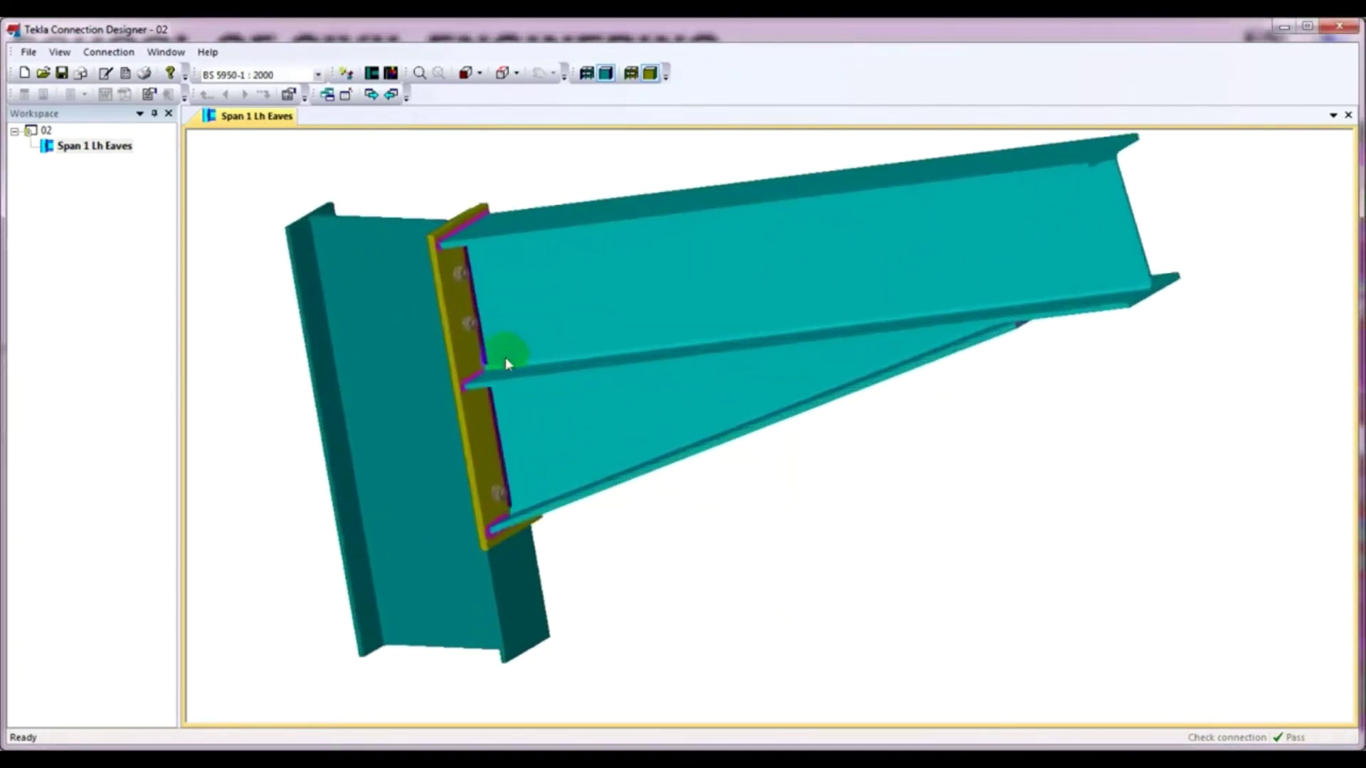
pyautogui.moveTo(816, 583); pyautogui.dragTo(719, 635, button='middle')
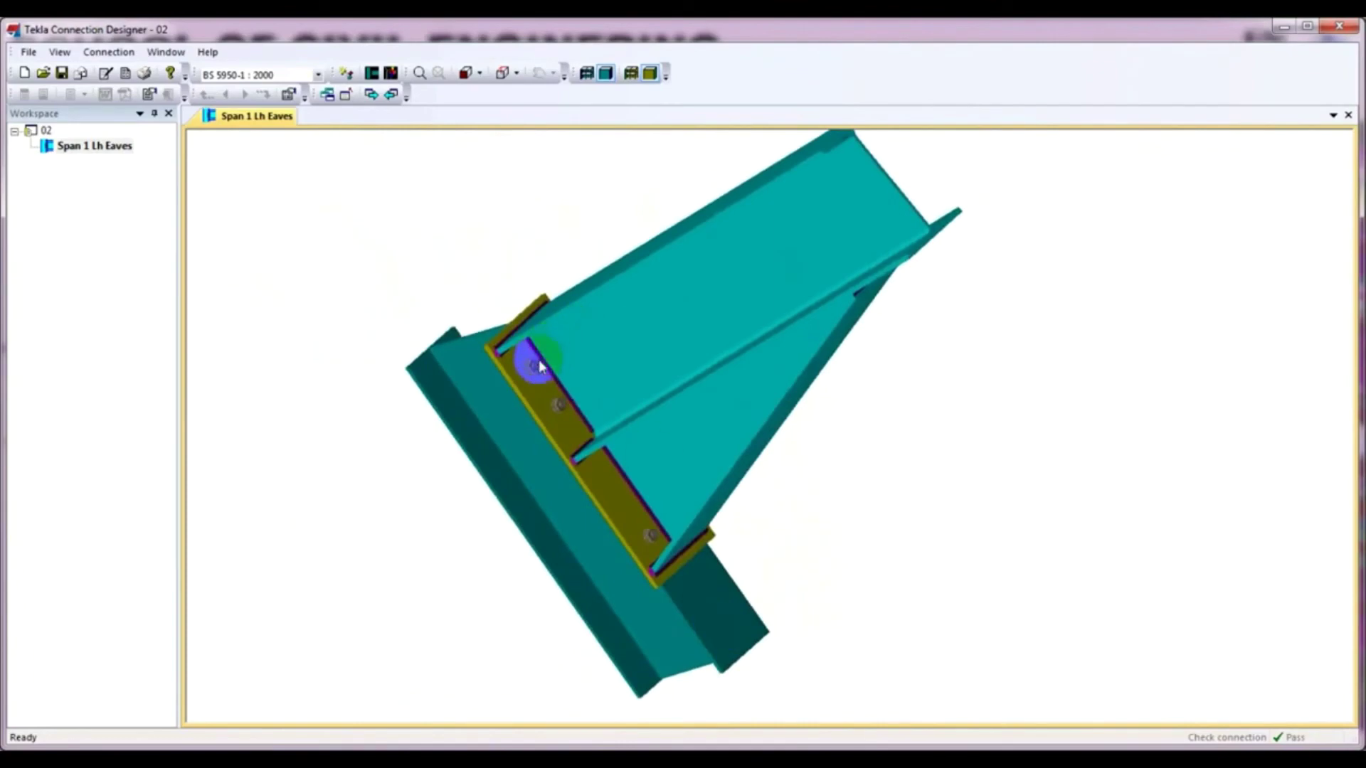
pyautogui.scroll(4, 540, 358)
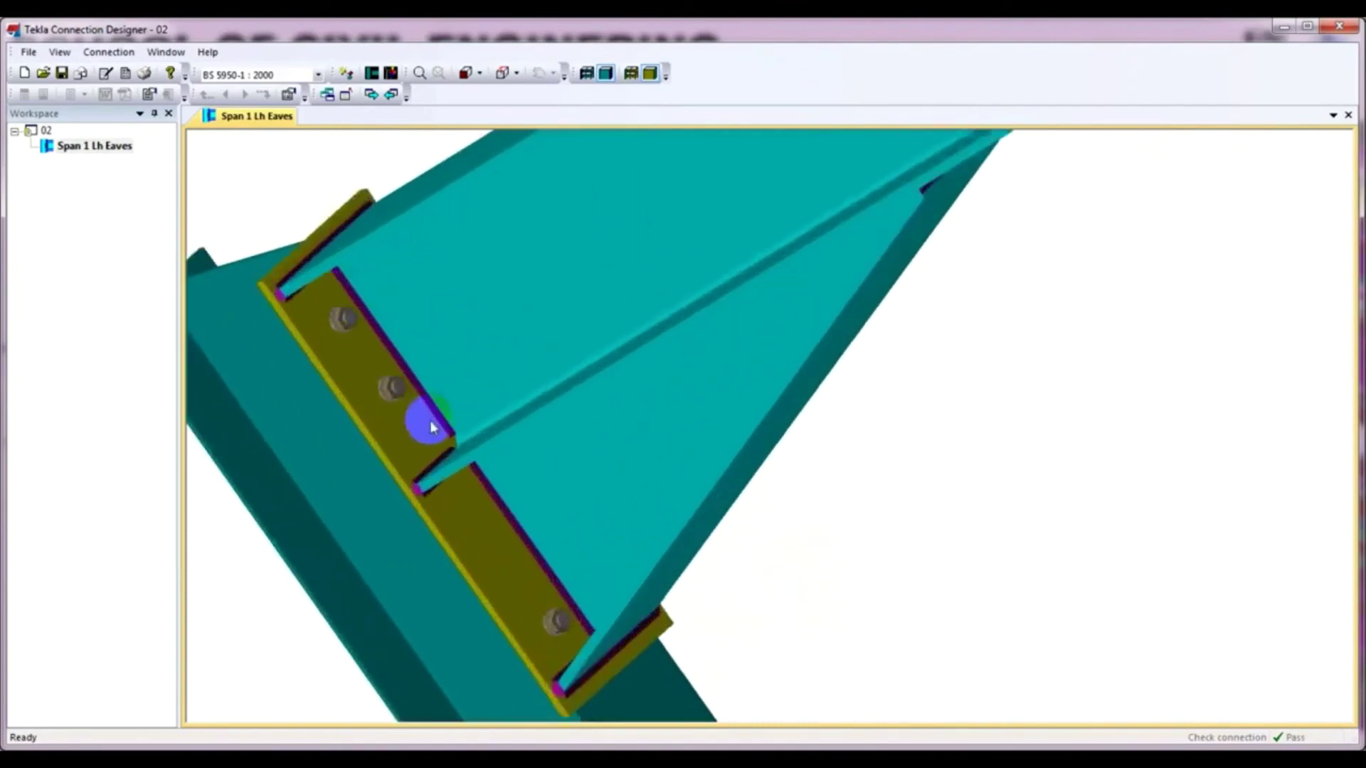
pyautogui.scroll(5, 398, 494)
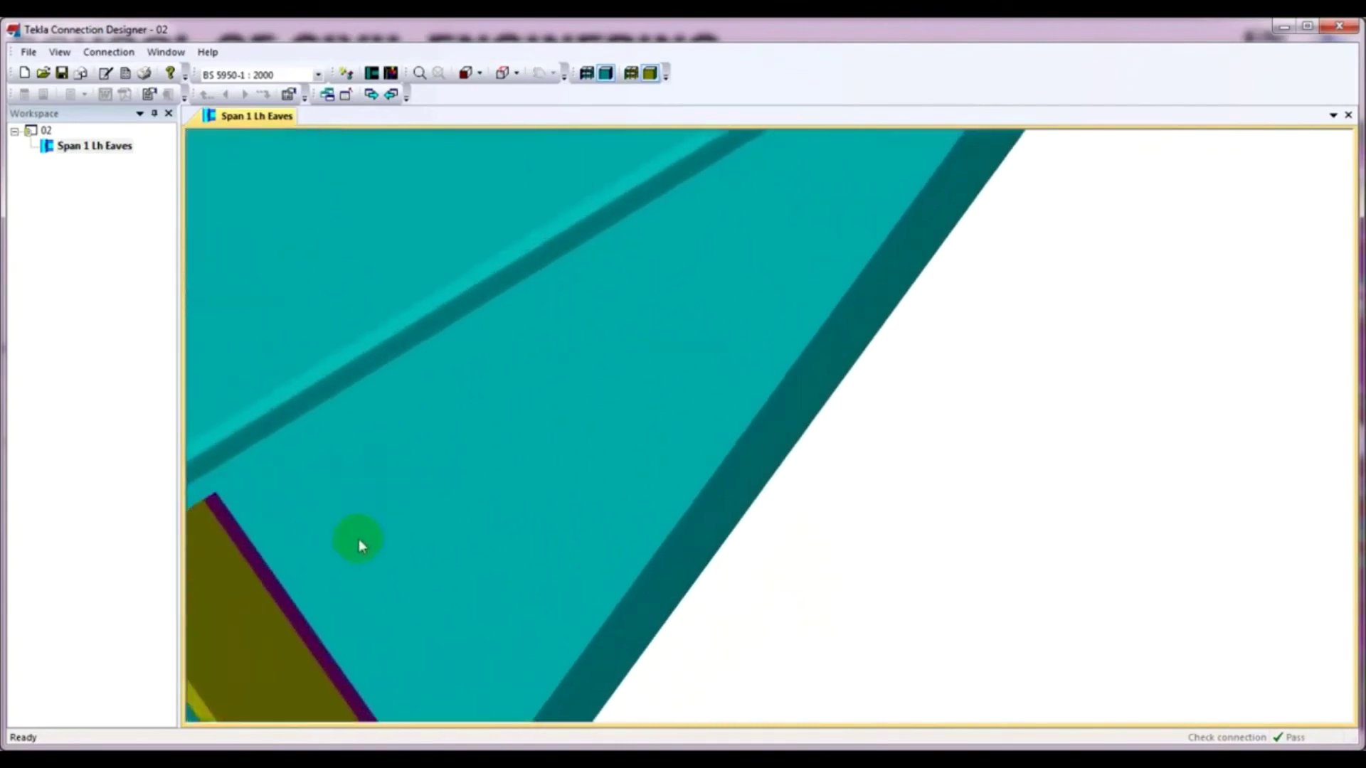
pyautogui.scroll(-4, 874, 542)
pyautogui.scroll(6, 662, 456)
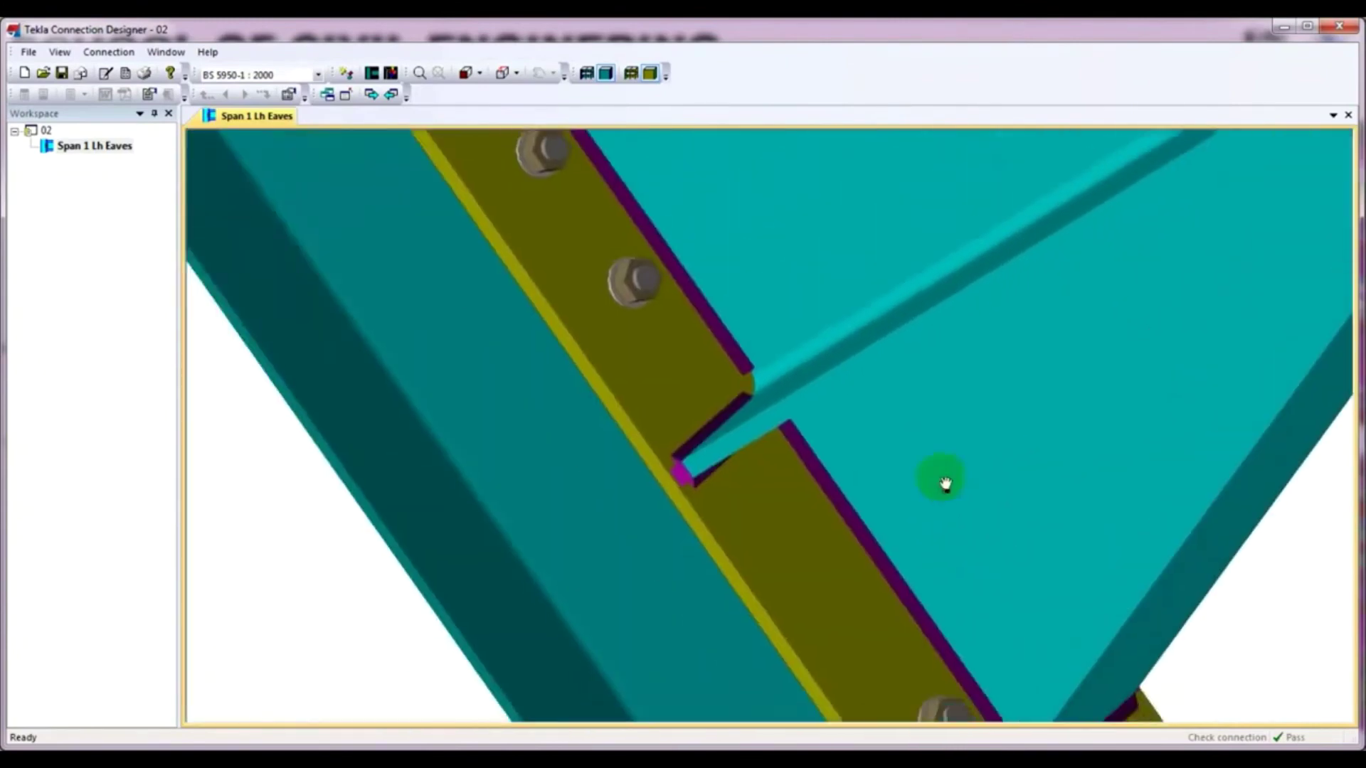
pyautogui.scroll(3, 647, 478)
pyautogui.scroll(4, 573, 558)
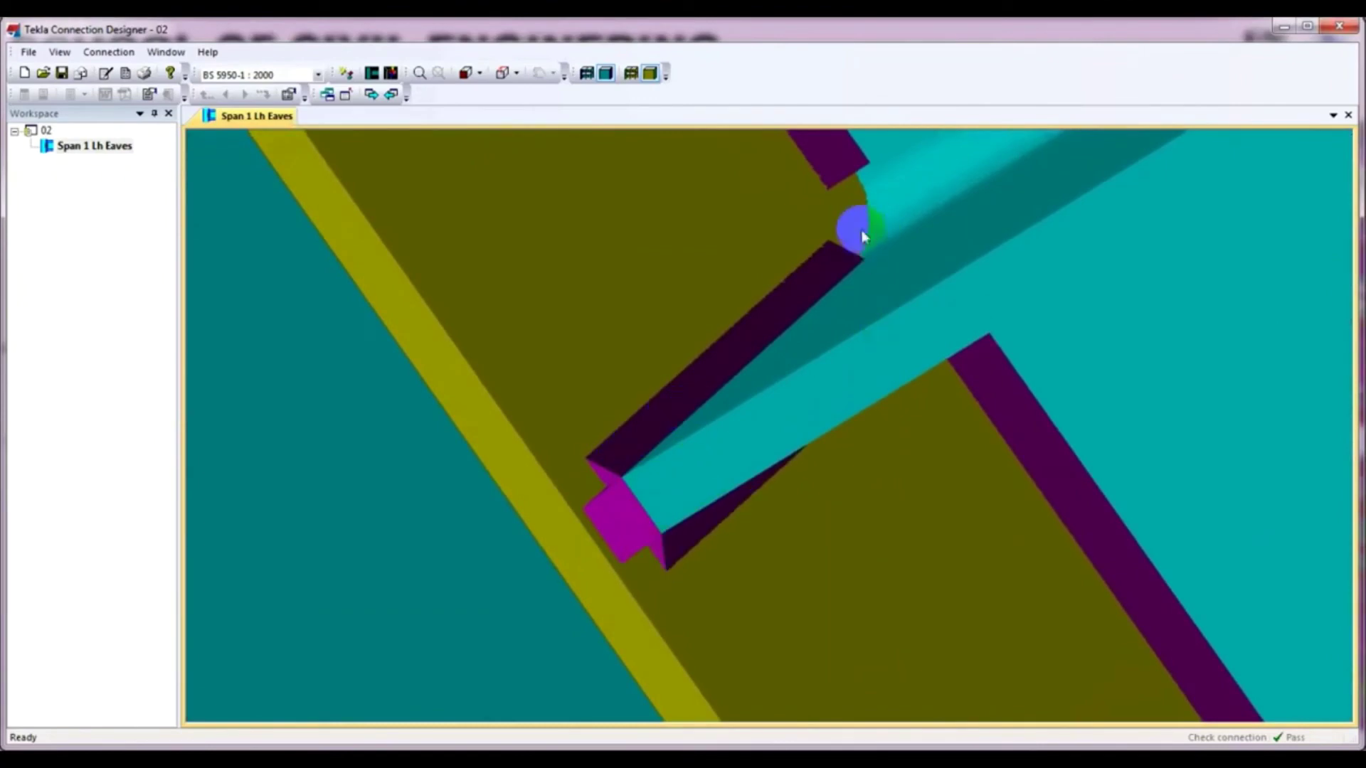
pyautogui.scroll(-6, 776, 339)
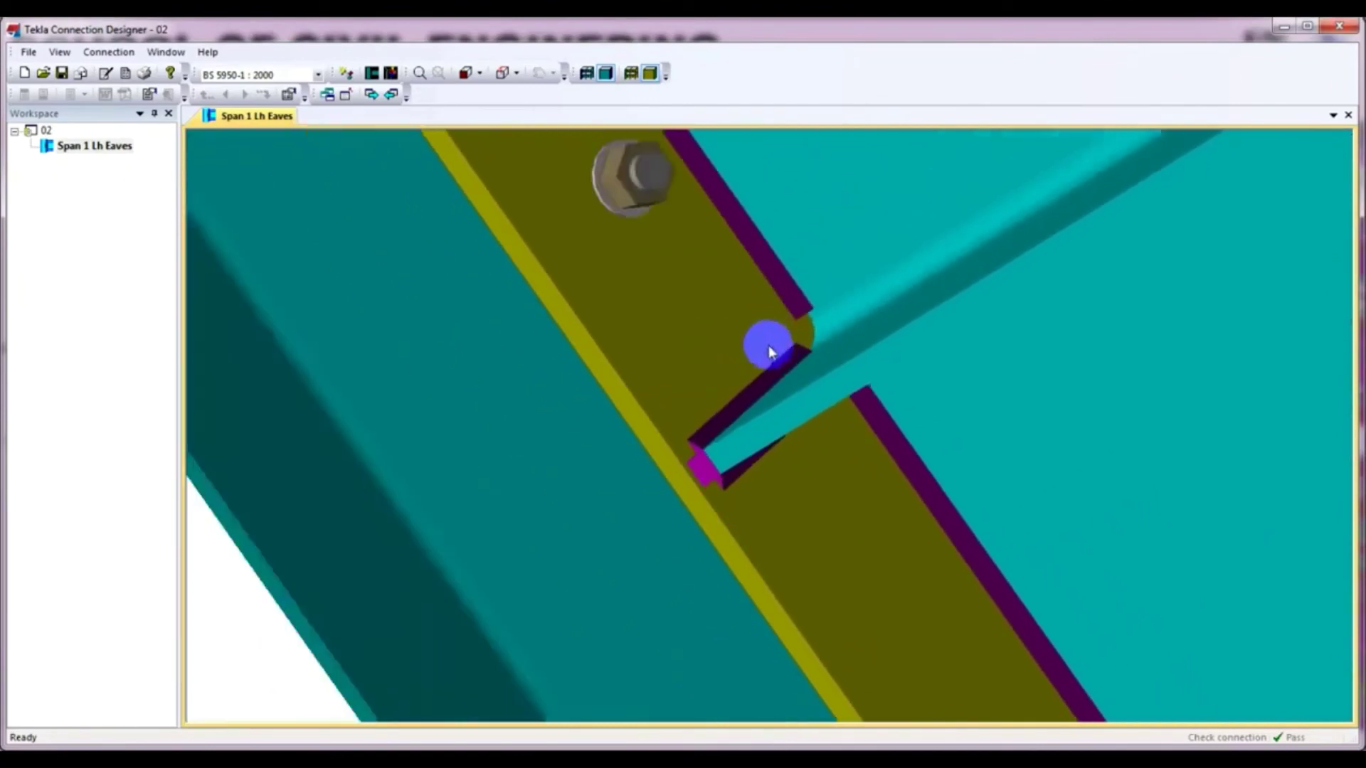
pyautogui.scroll(-3, 739, 312)
# Orbit around the beam top flange and haunch welds, then bring up the Span 1 Lh Eaves options
pyautogui.moveTo(738, 313); pyautogui.dragTo(730, 457, button='middle')
pyautogui.scroll(3, 705, 462)
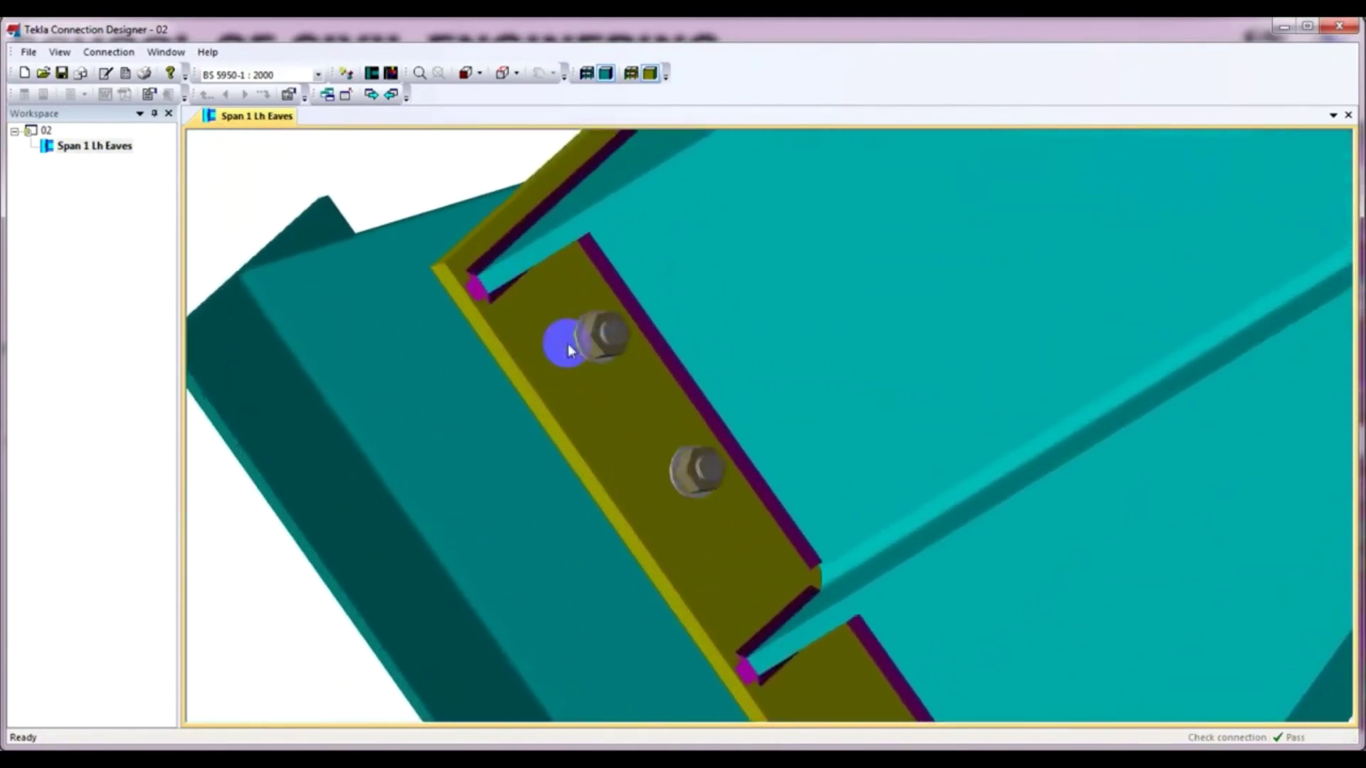
pyautogui.scroll(3, 524, 387)
pyautogui.scroll(-5, 458, 249)
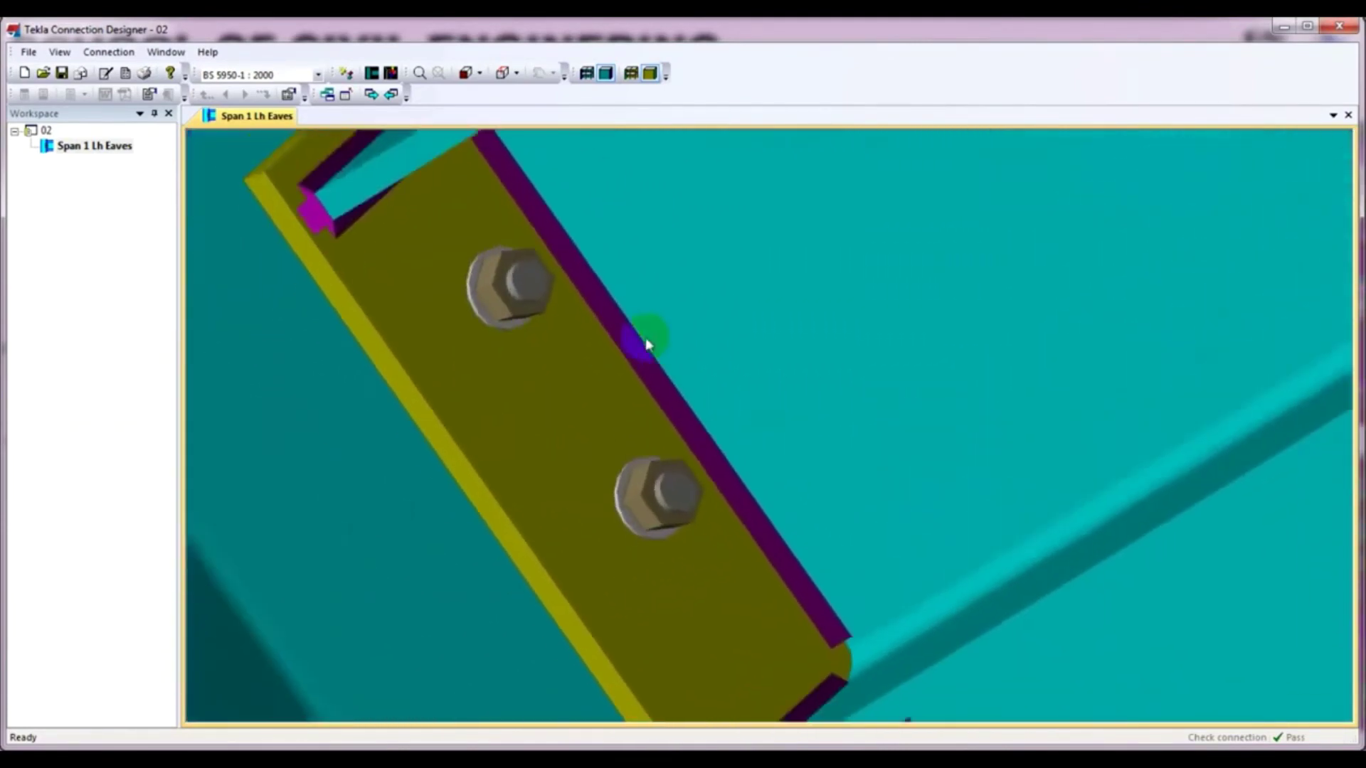
pyautogui.scroll(-3, 638, 400)
pyautogui.moveTo(552, 360); pyautogui.dragTo(438, 421, button='middle')
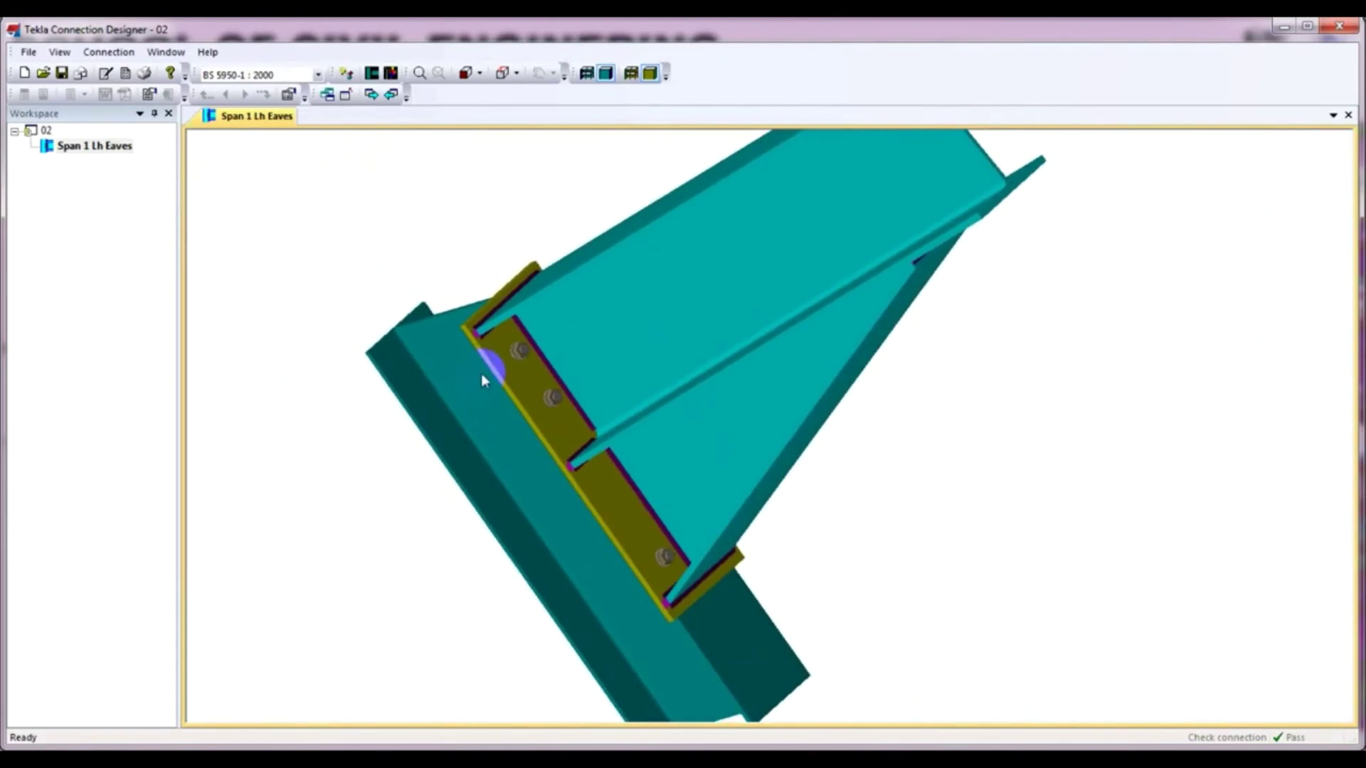
pyautogui.moveTo(480, 373); pyautogui.dragTo(527, 372, button='middle')
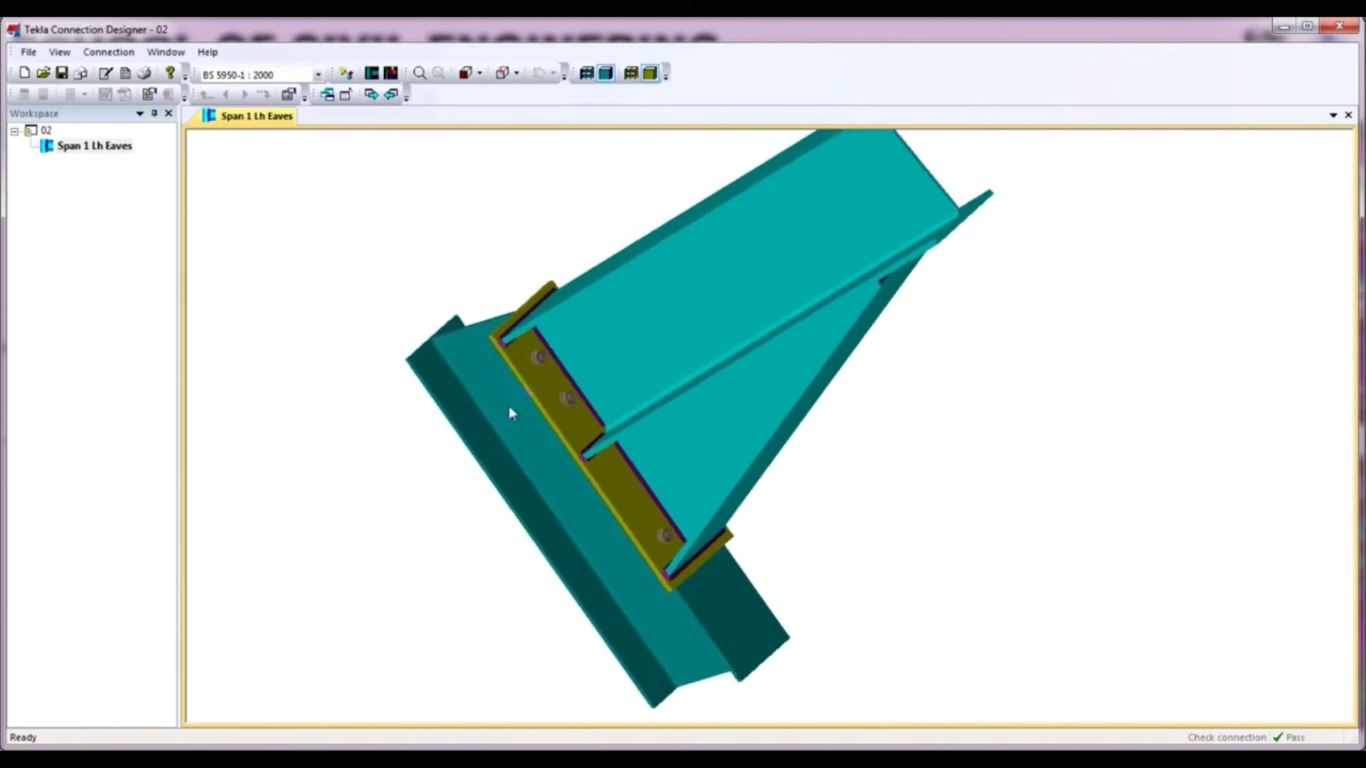
pyautogui.moveTo(448, 451); pyautogui.dragTo(459, 462, button='middle')
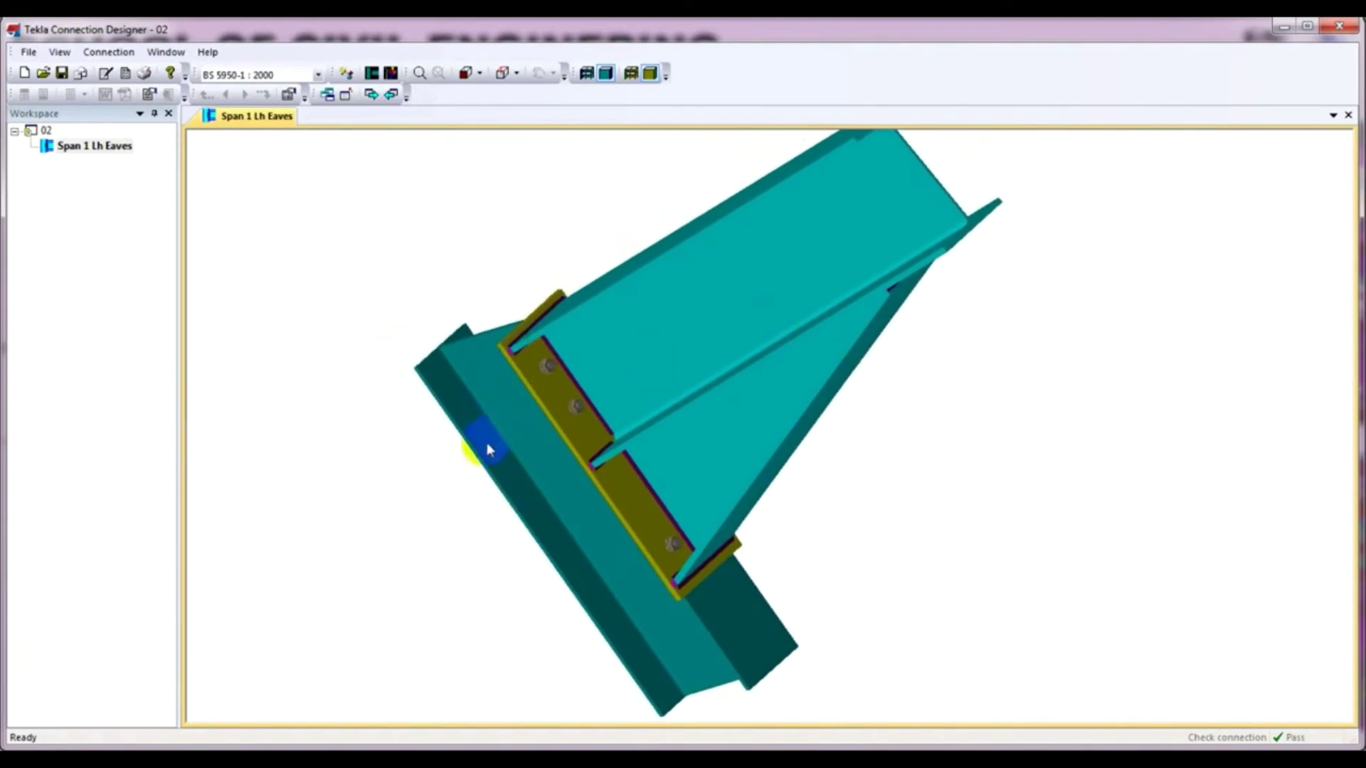
pyautogui.rightClick(64, 155)
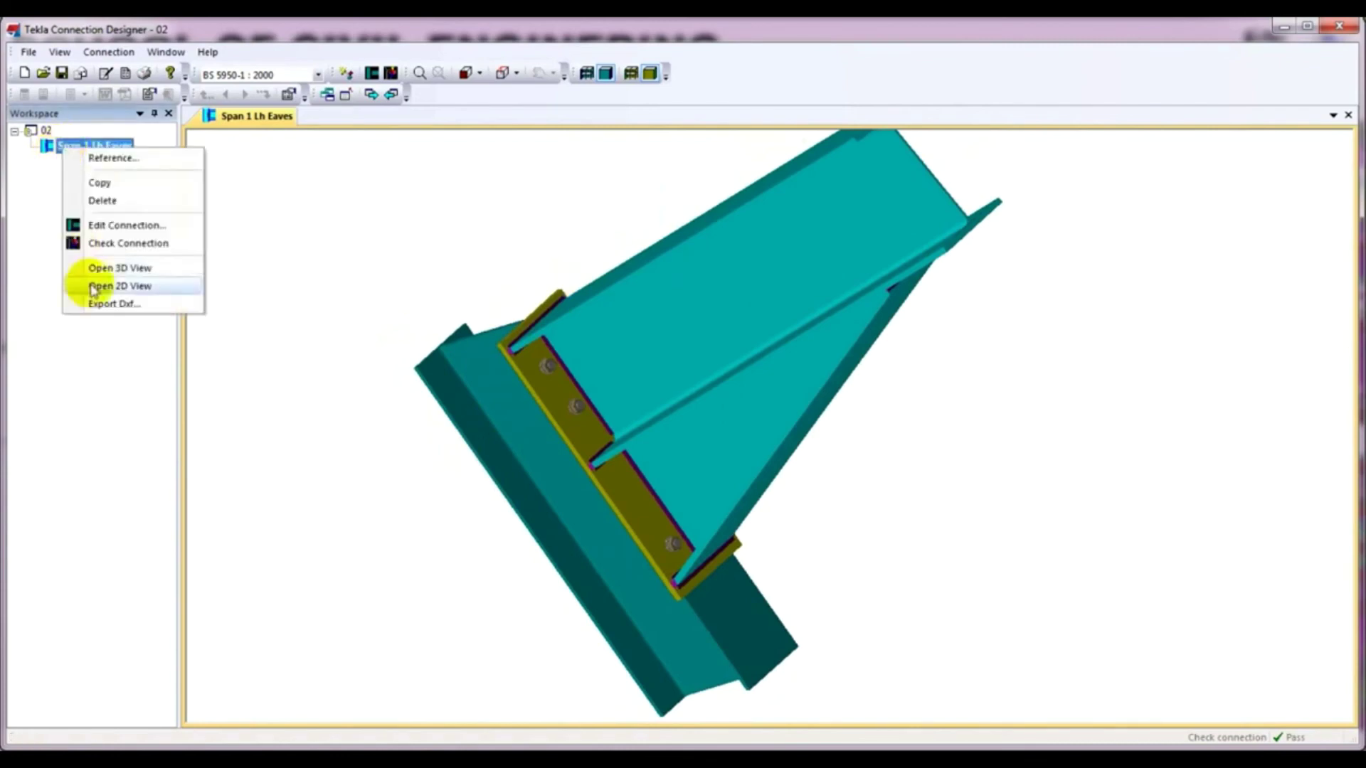
# Open the Span 1 Lh Eaves 2D drawing showing the 225 x 20 x 756 S355 endplate and M20 bolts
pyautogui.click(135, 269)
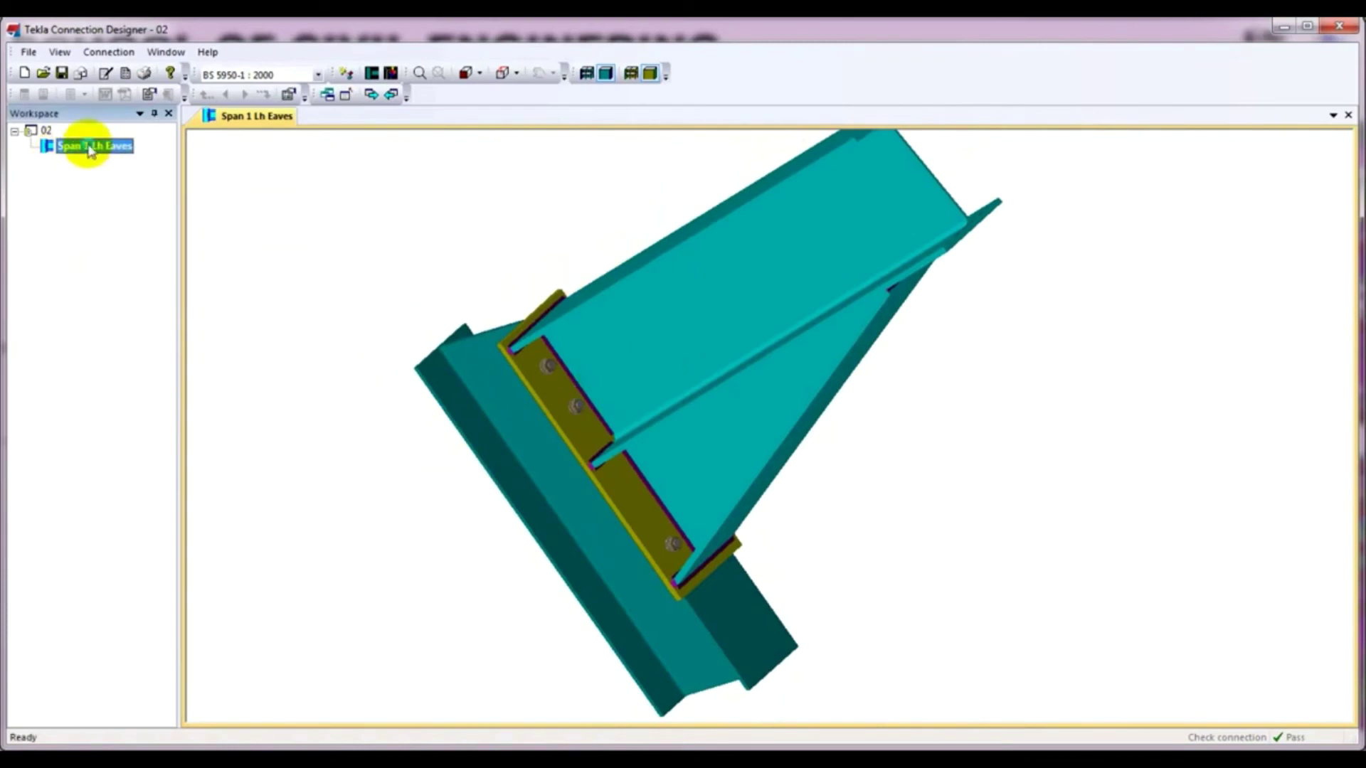
pyautogui.rightClick(89, 151)
pyautogui.click(146, 284)
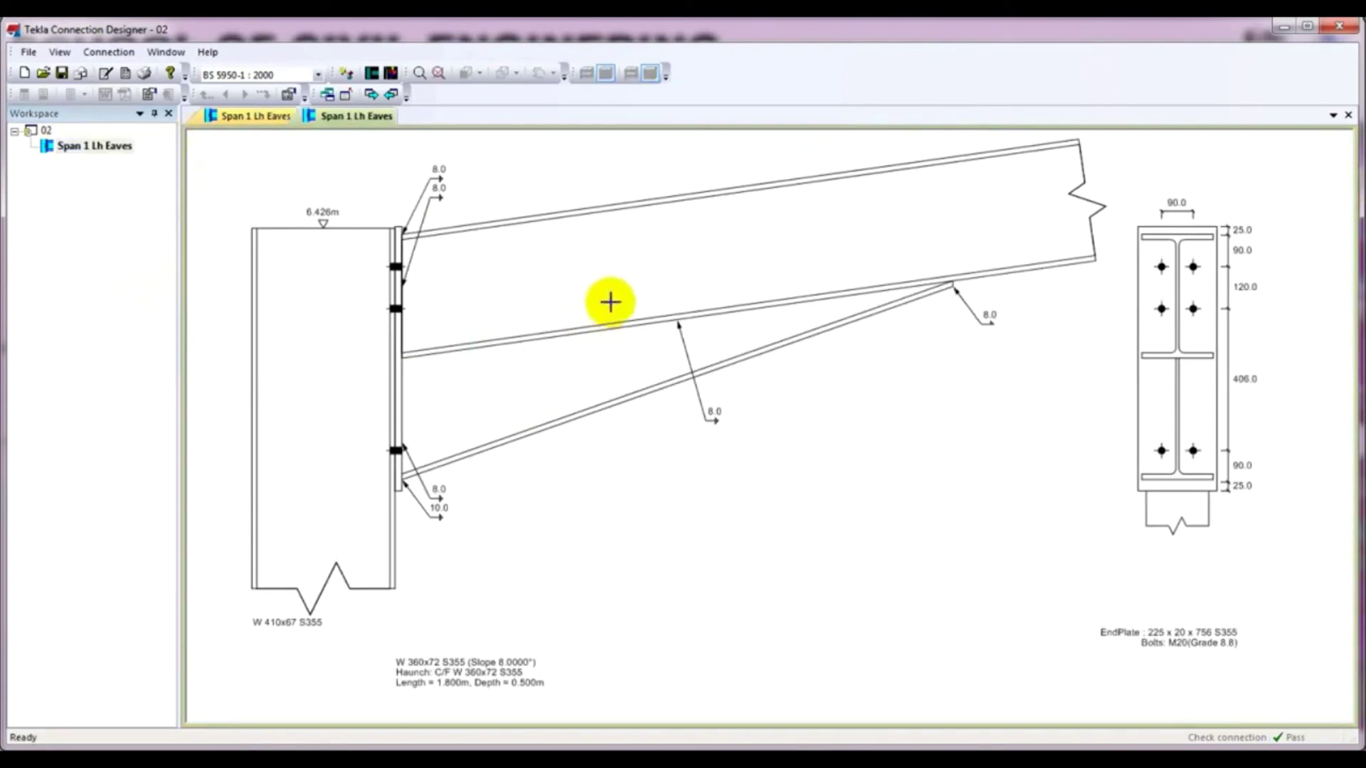
pyautogui.rightClick(546, 305)
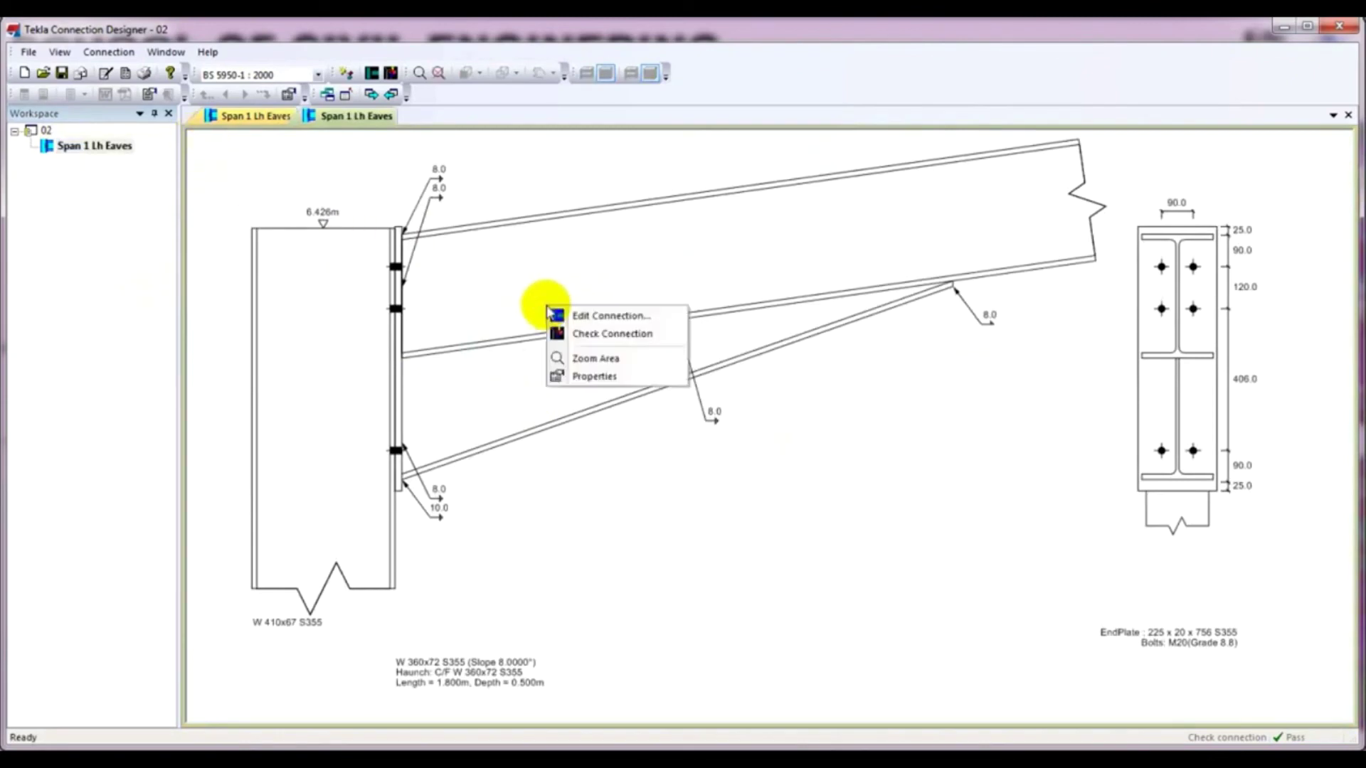
pyautogui.click(629, 468)
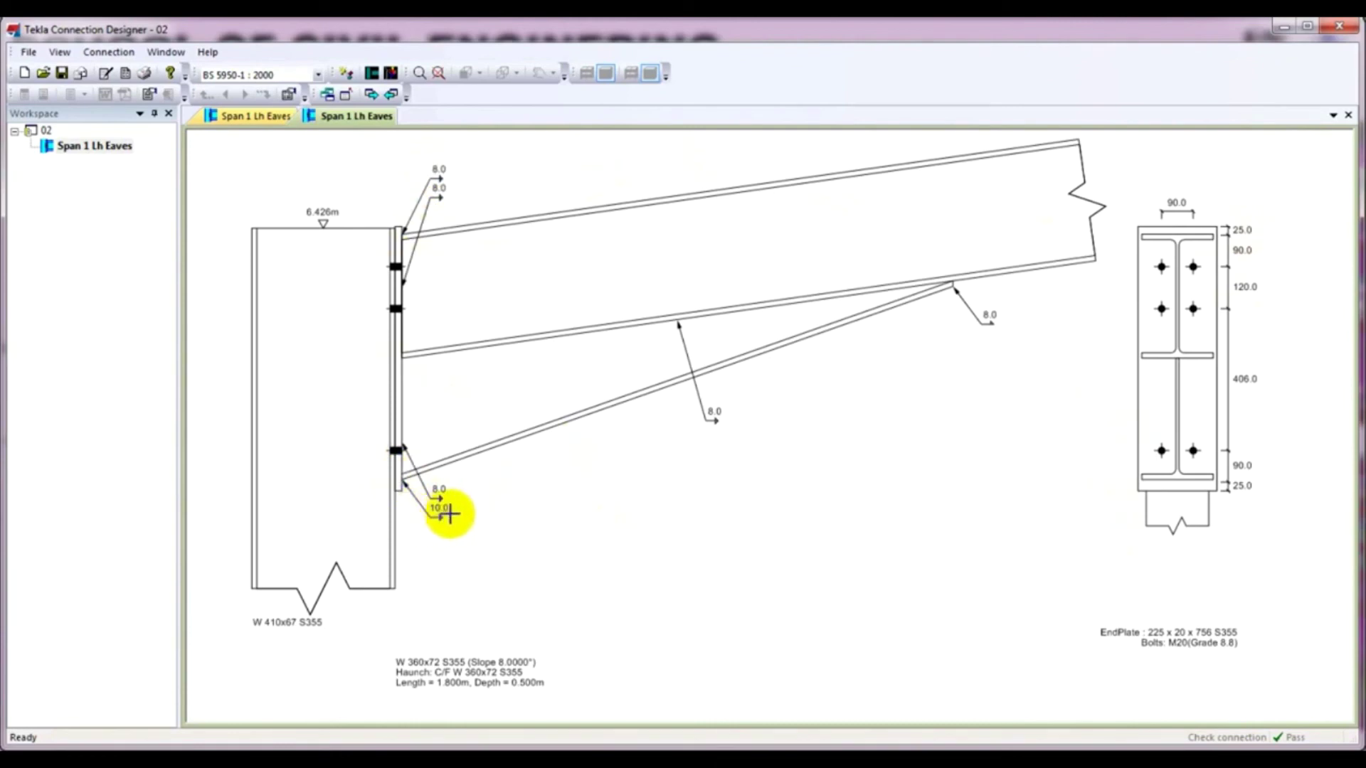
# Zoom and pan until the whole eaves connection drawing, end-plate detail and weld labels are visible
pyautogui.scroll(6, 402, 489)
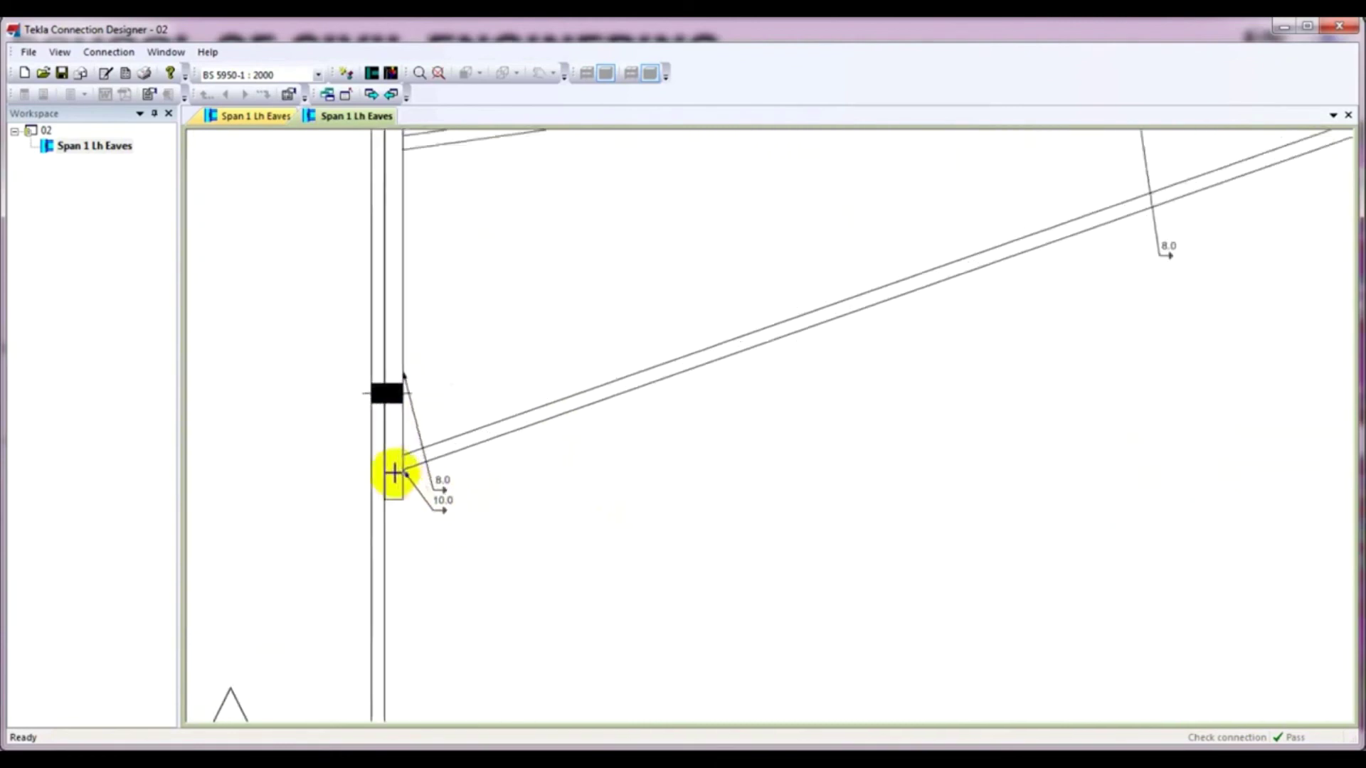
pyautogui.scroll(1, 398, 490)
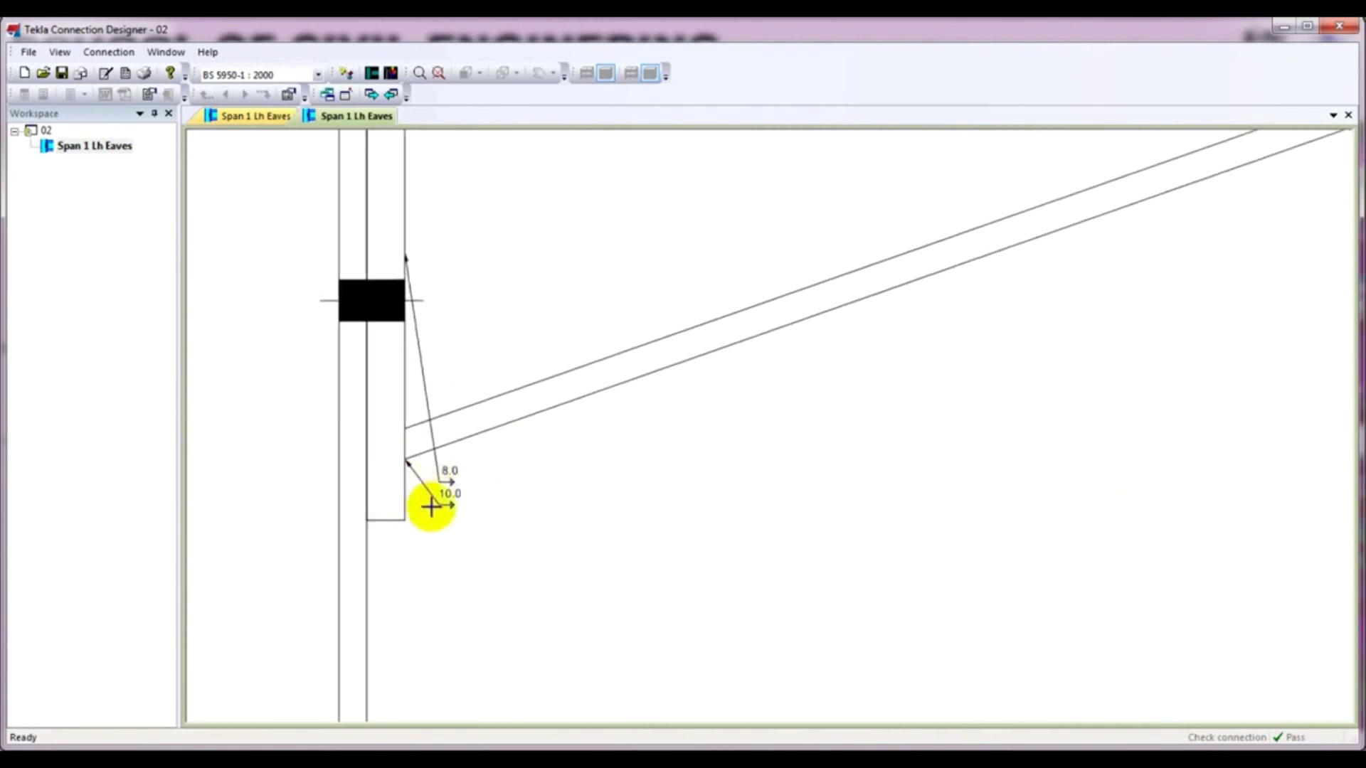
pyautogui.scroll(-5, 437, 500)
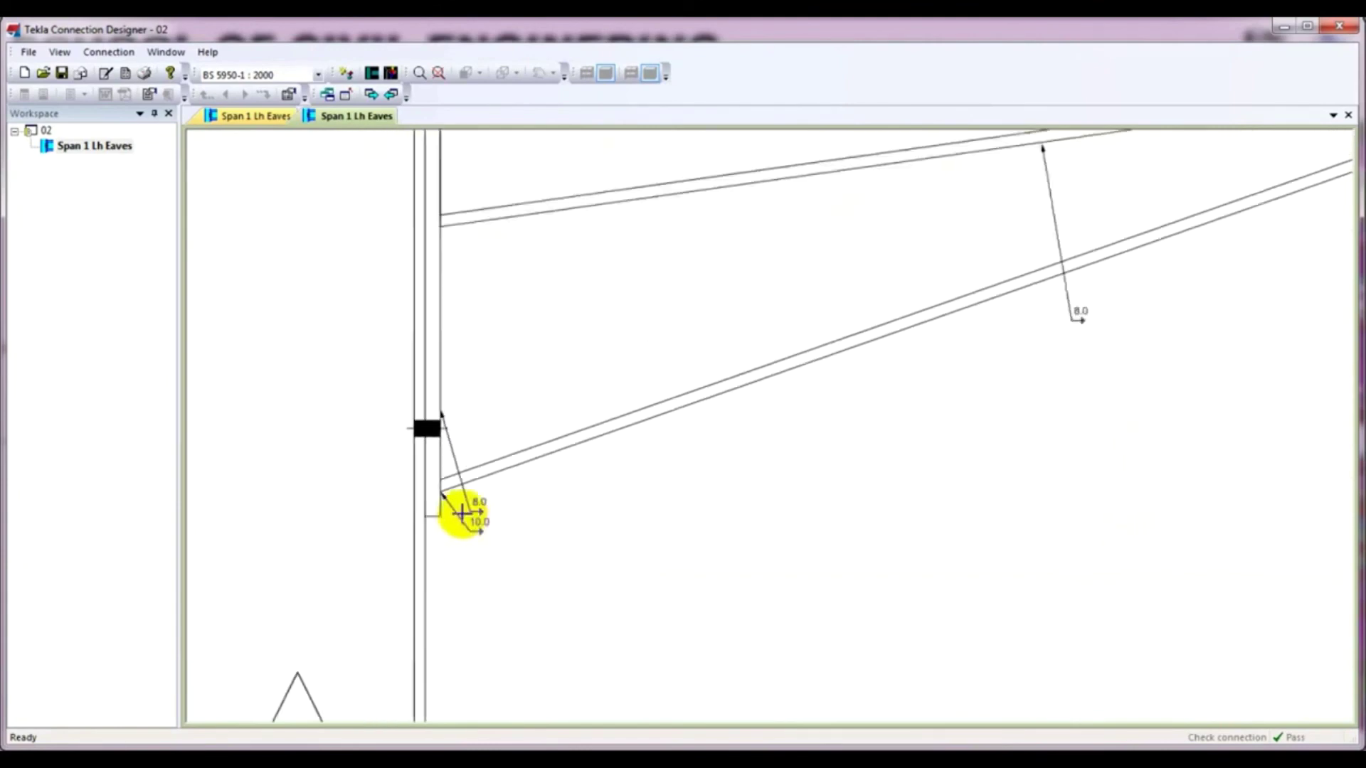
pyautogui.scroll(-3, 836, 375)
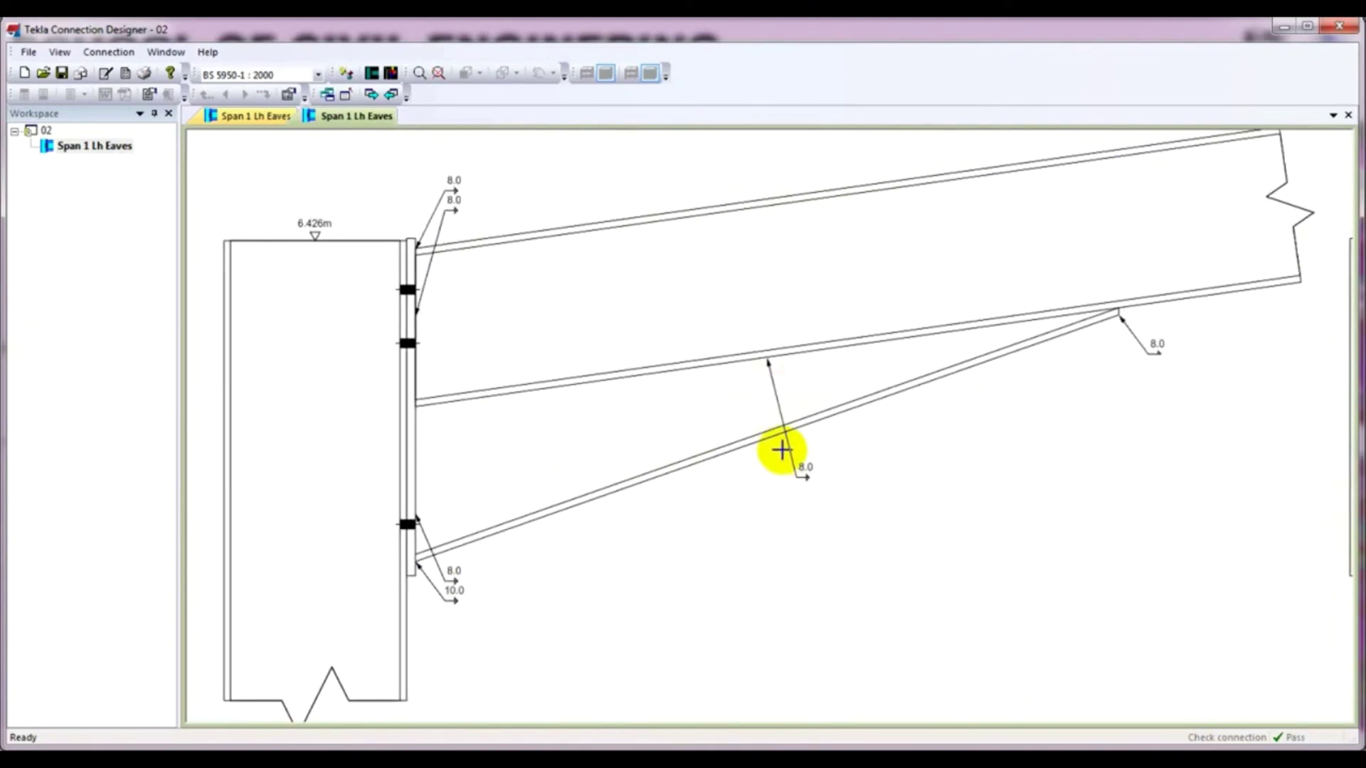
pyautogui.scroll(-1, 782, 450)
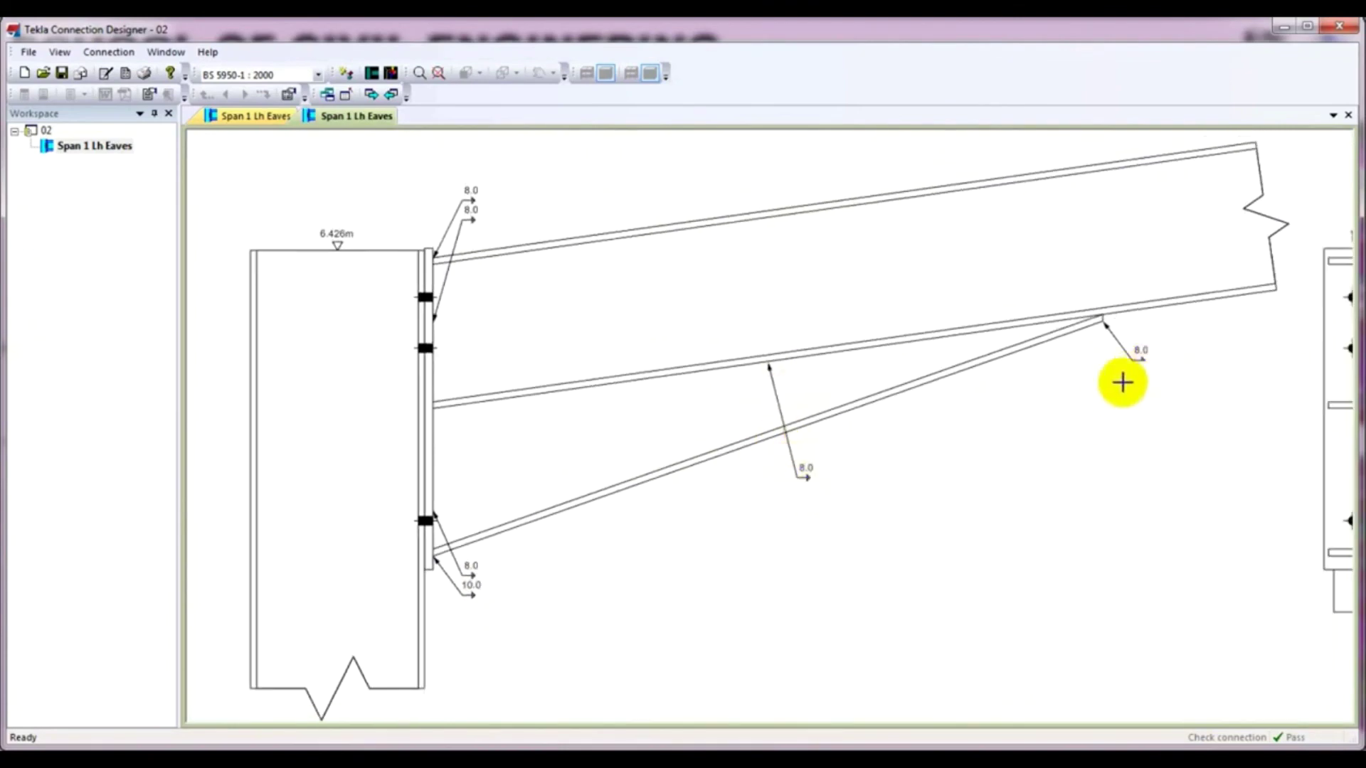
pyautogui.scroll(-2, 1138, 370)
pyautogui.moveTo(1052, 417); pyautogui.dragTo(908, 421, button='middle')
pyautogui.scroll(1, 895, 423)
pyautogui.scroll(2, 894, 427)
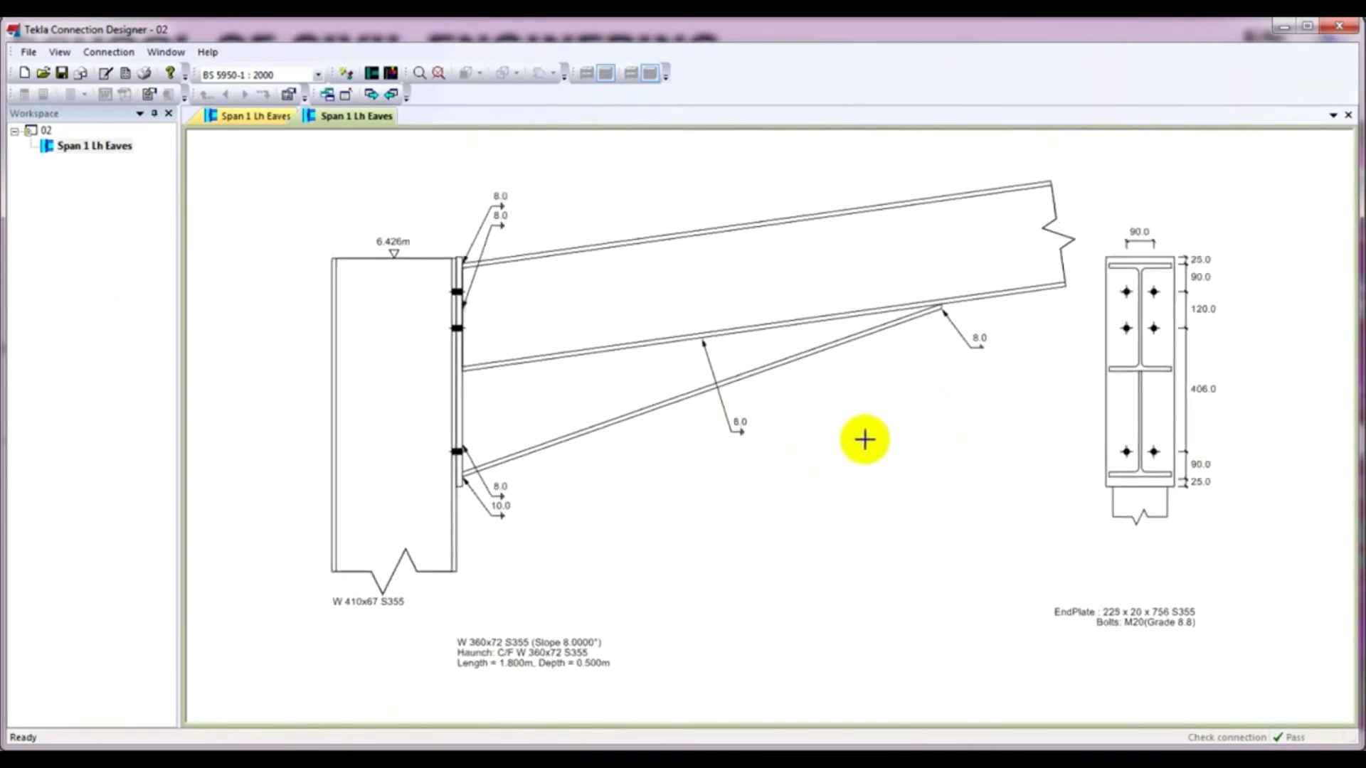
pyautogui.moveTo(863, 438); pyautogui.dragTo(841, 436, button='middle')
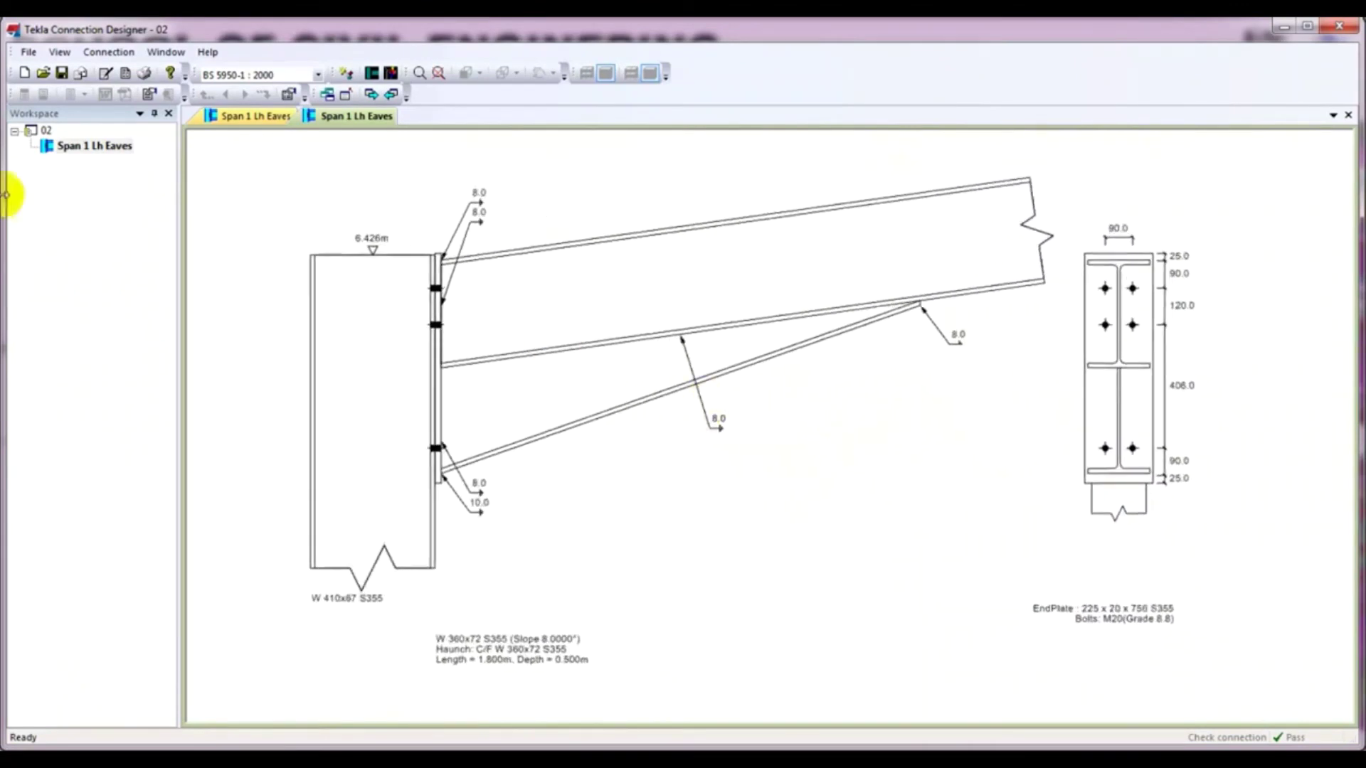
# Export the Span 1 Lh Eaves connection to DXF under the default name 02_Span1LhEaves TCD
pyautogui.rightClick(96, 147)
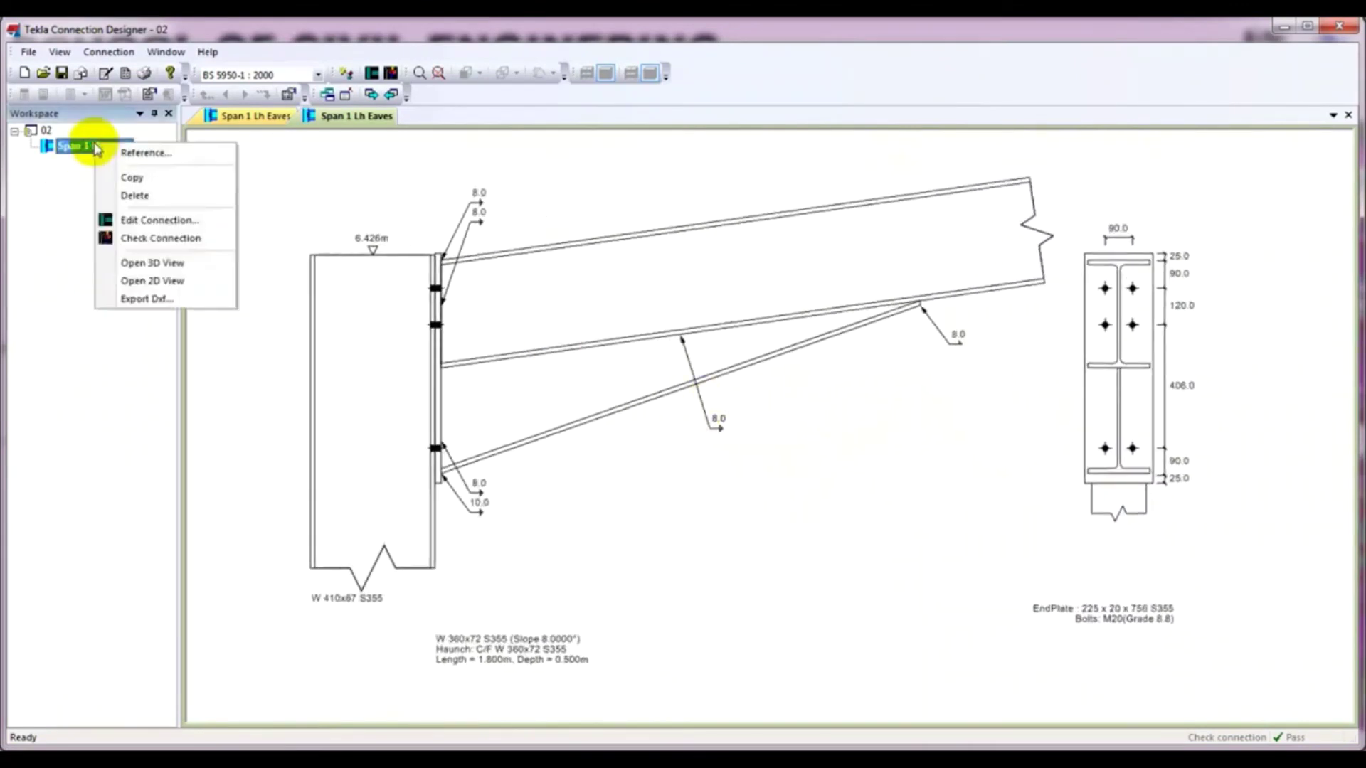
pyautogui.click(151, 299)
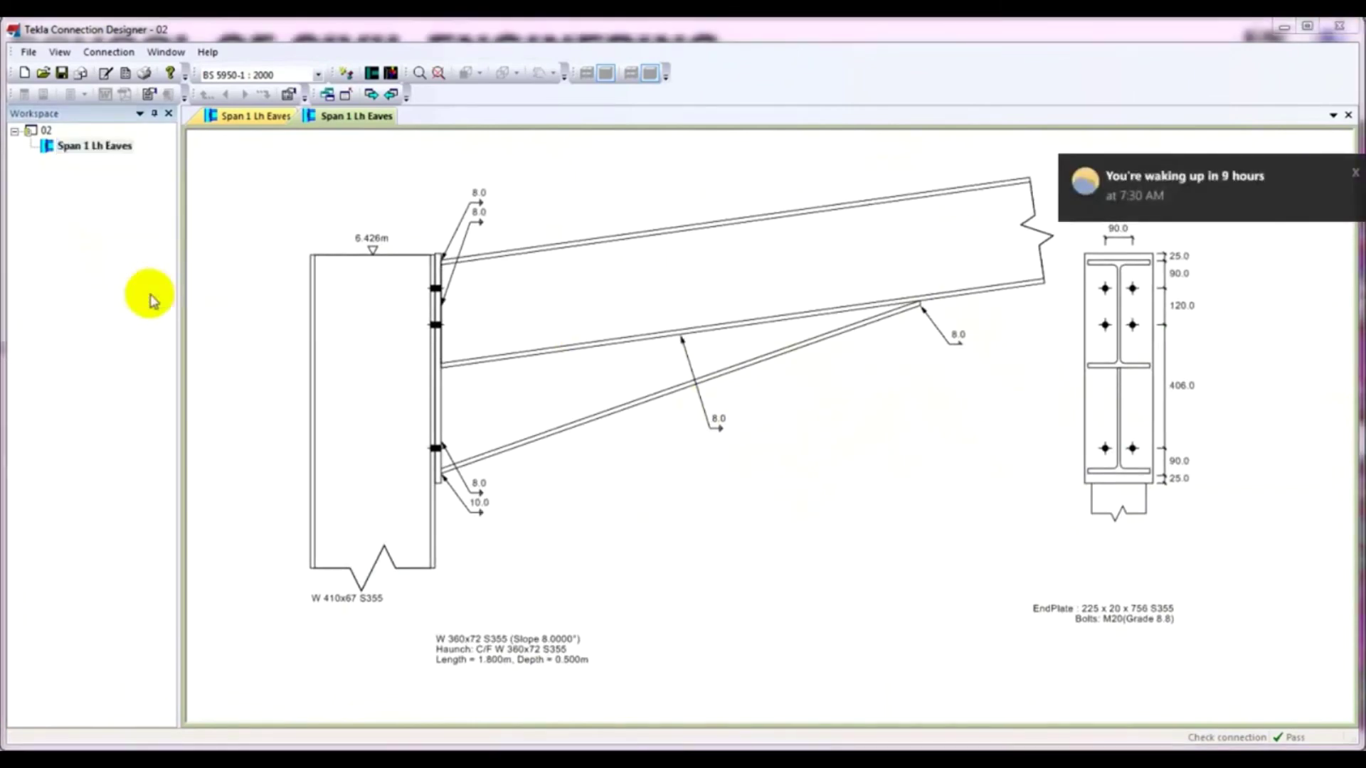
pyautogui.rightClick(98, 148)
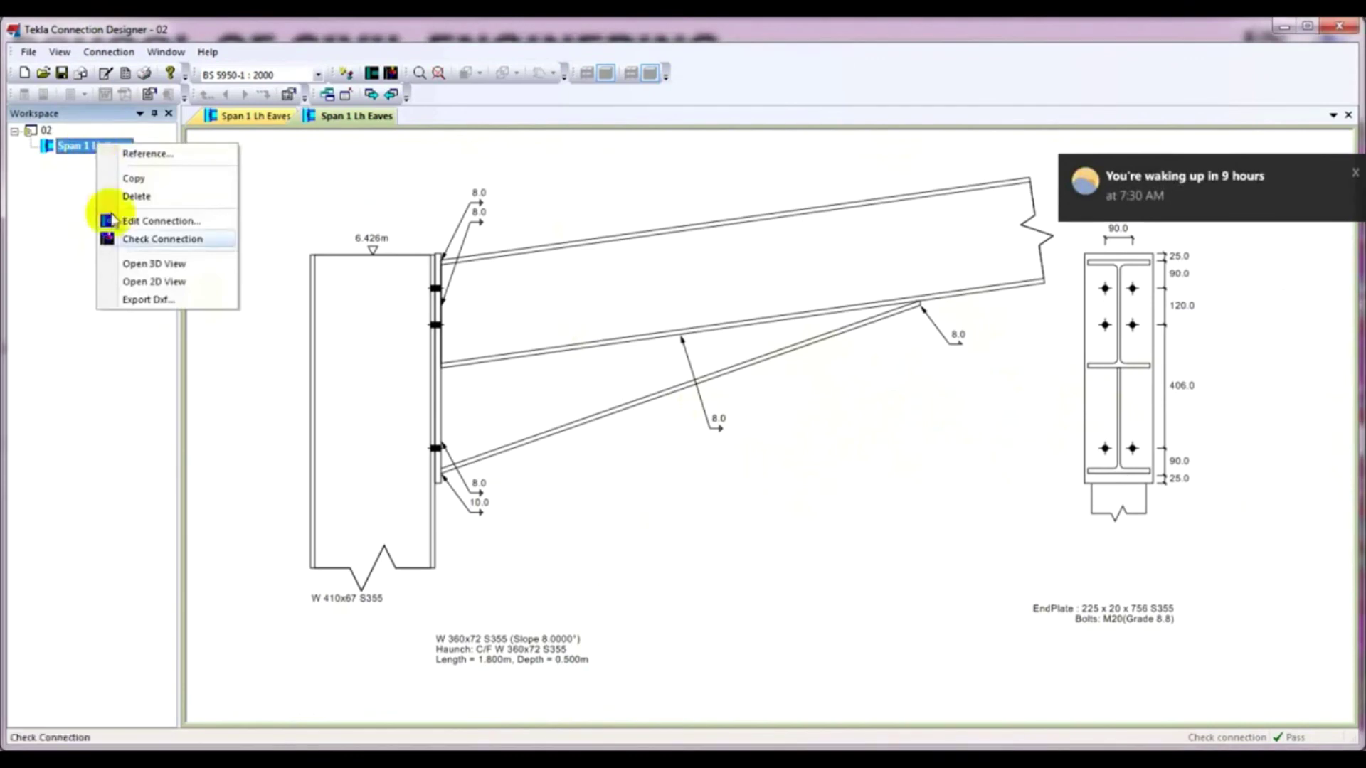
pyautogui.click(148, 302)
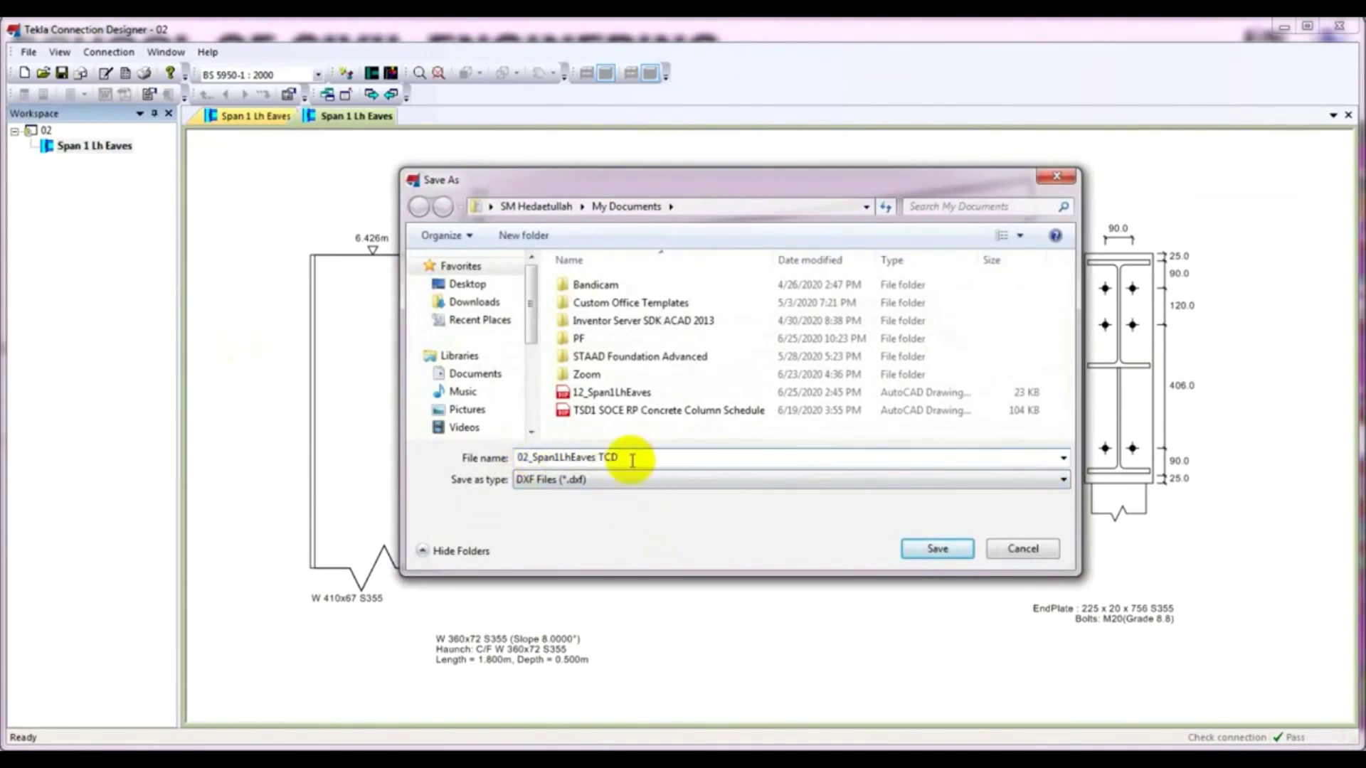
pyautogui.click(939, 549)
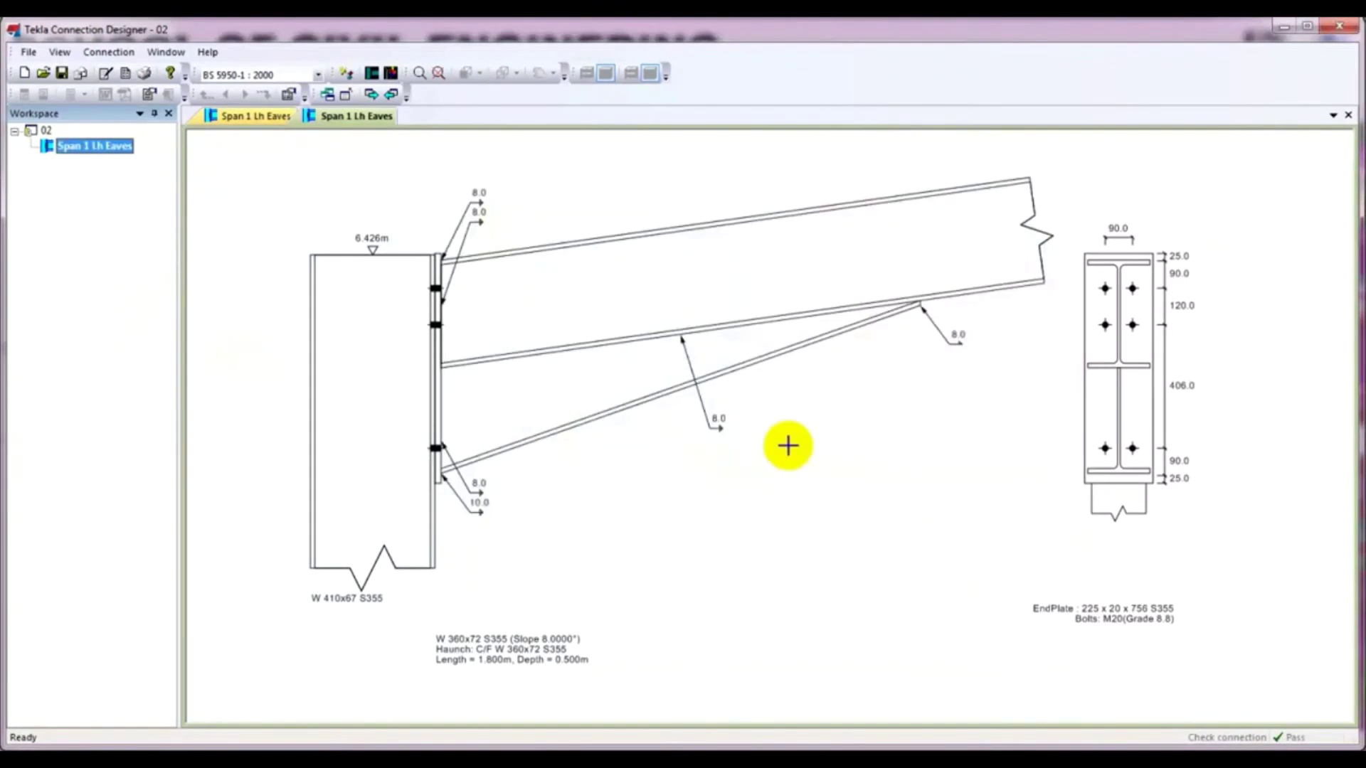
# Open 02_Span1LhEaves TCD from the Documents library in AutoCAD 2013, dismissing the error message
pyautogui.click(128, 758)
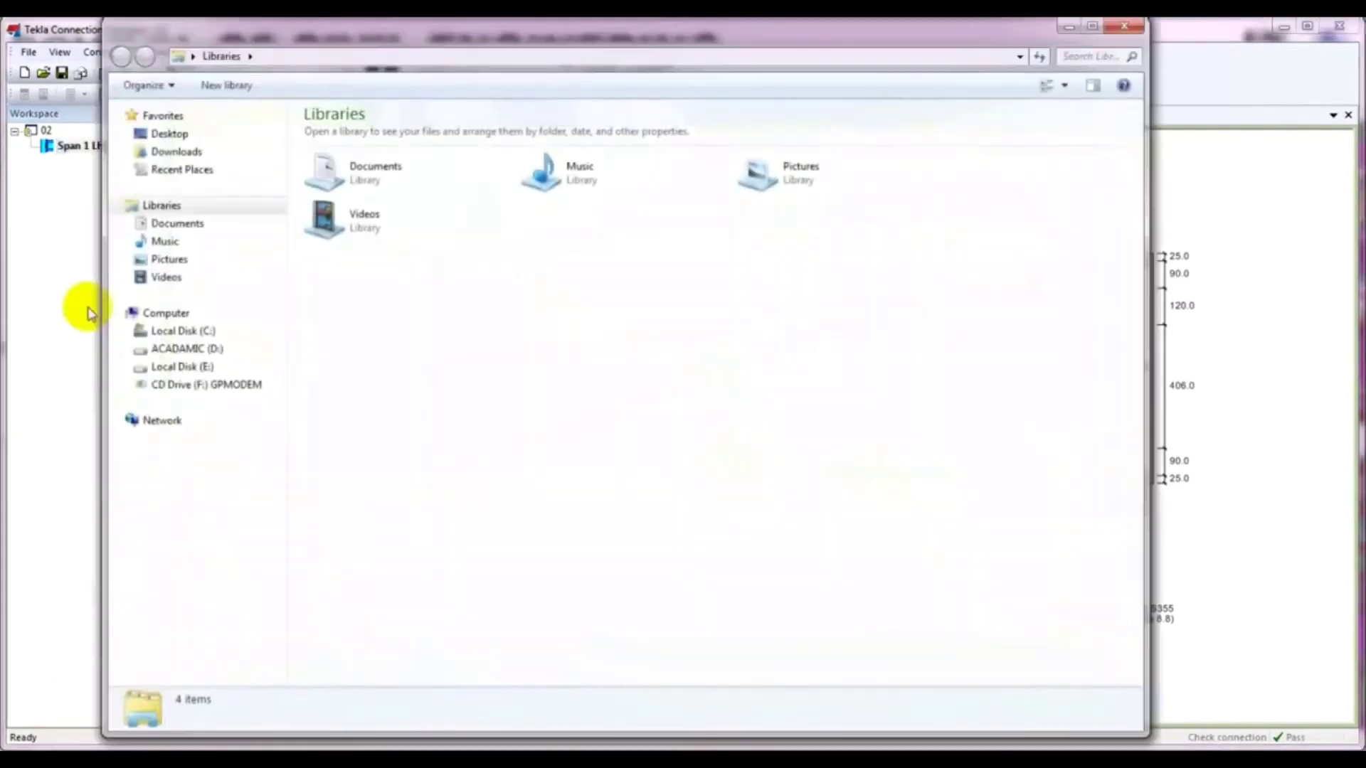
pyautogui.click(178, 153)
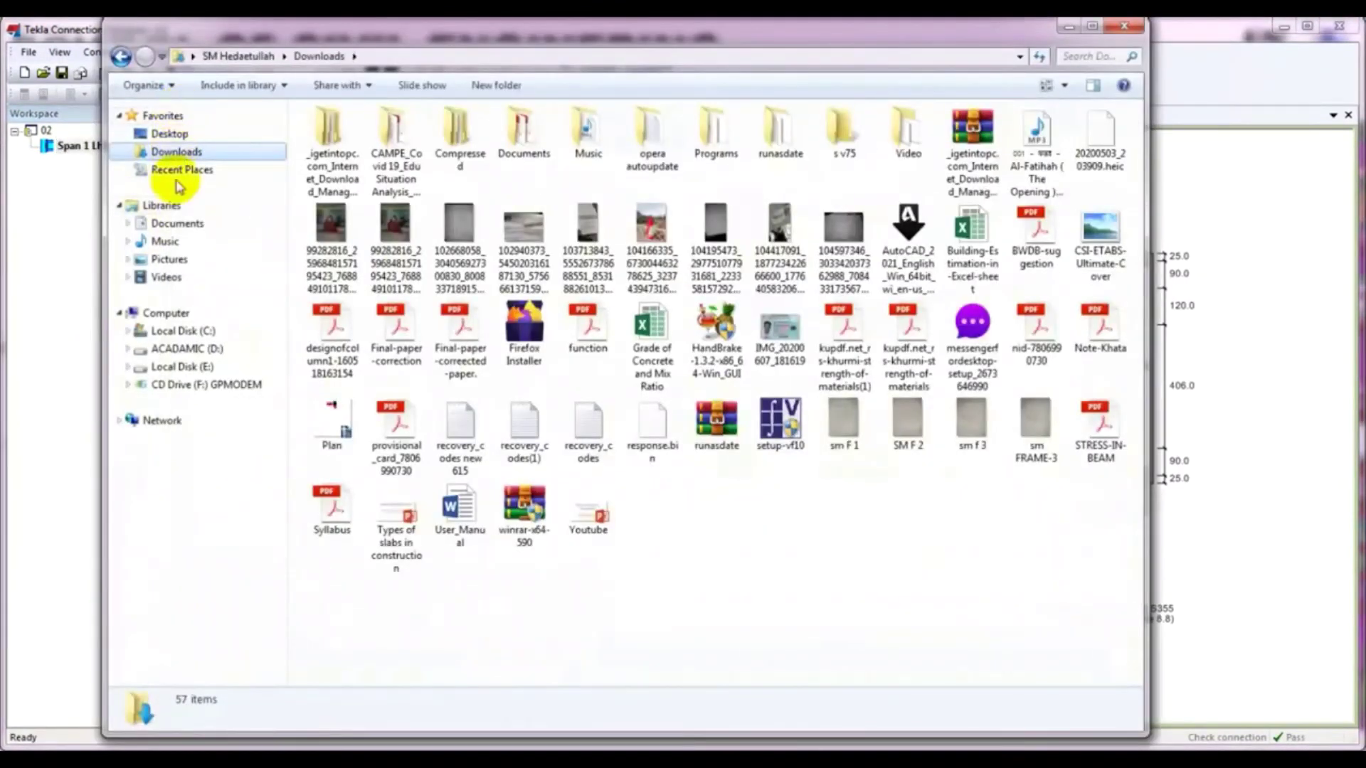
pyautogui.click(176, 226)
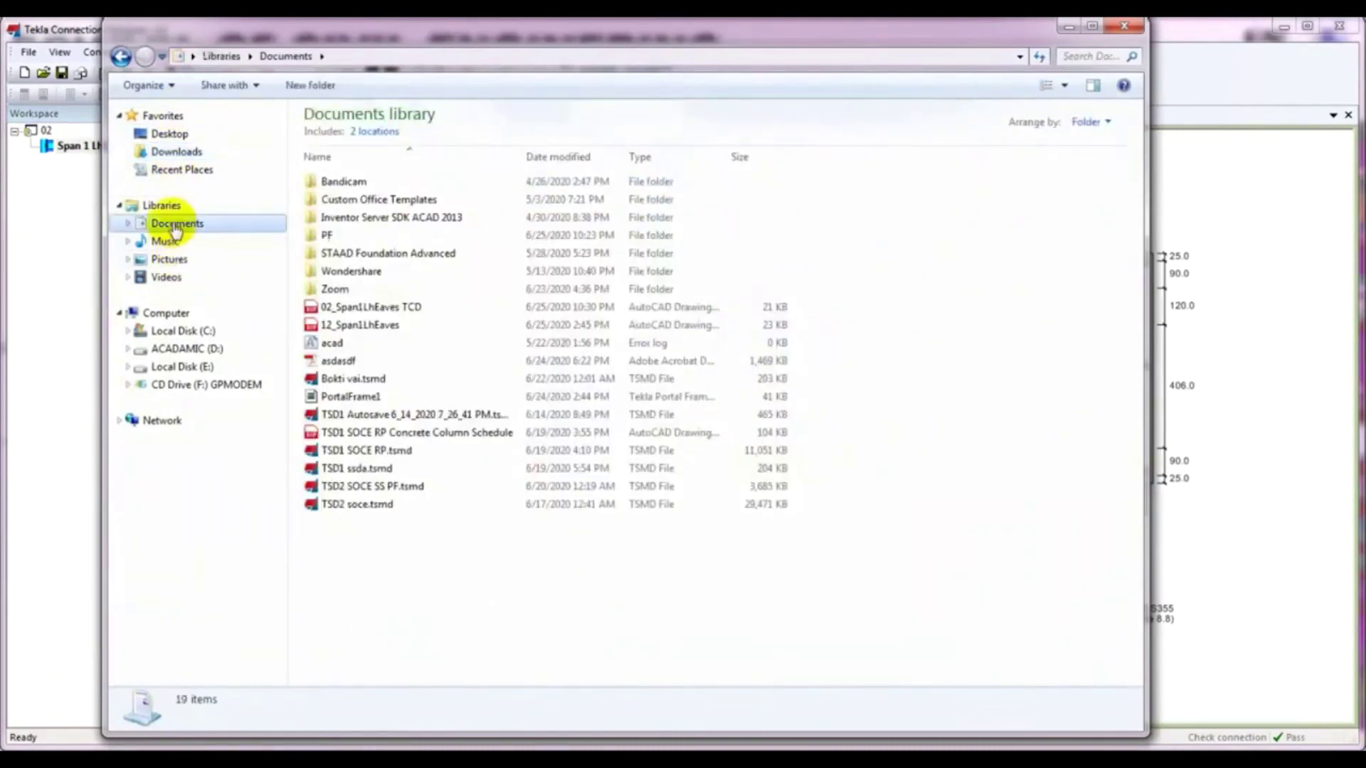
pyautogui.click(382, 305)
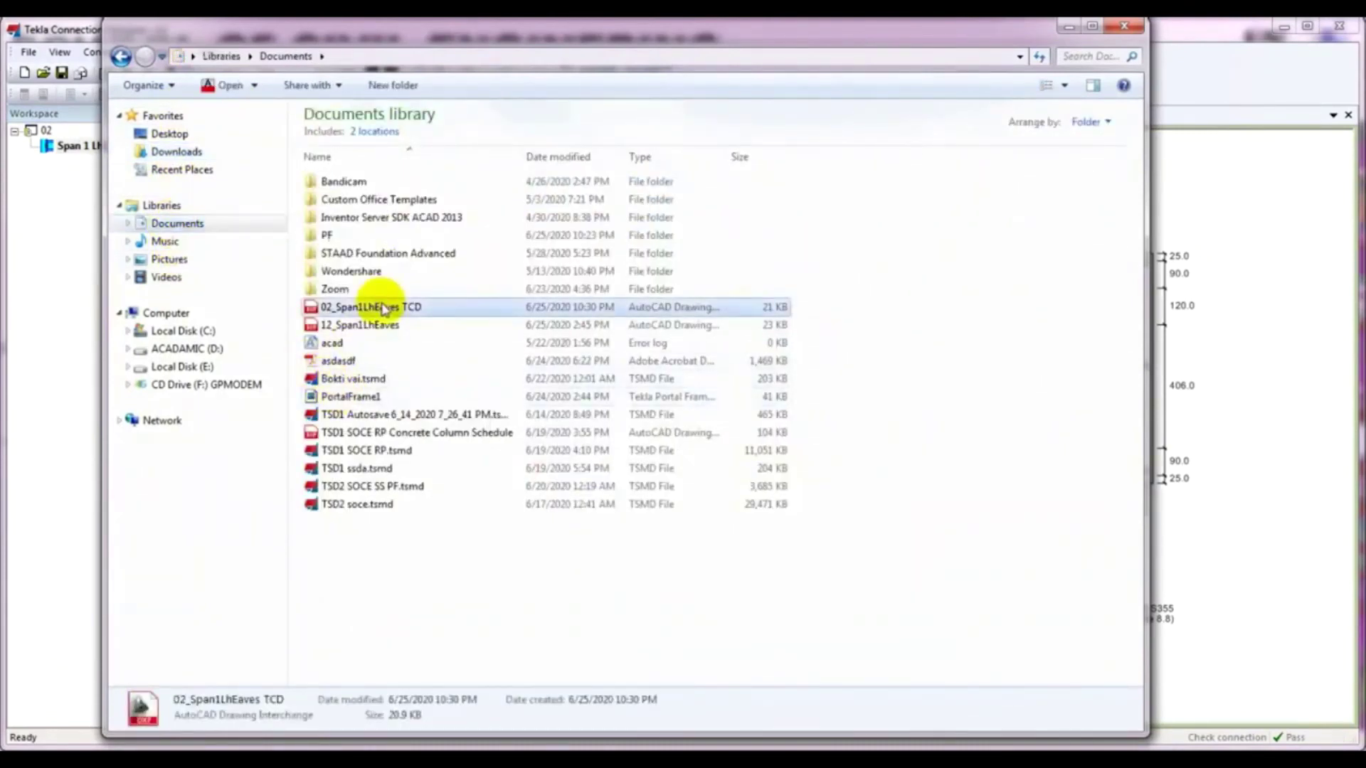
pyautogui.doubleClick(385, 308)
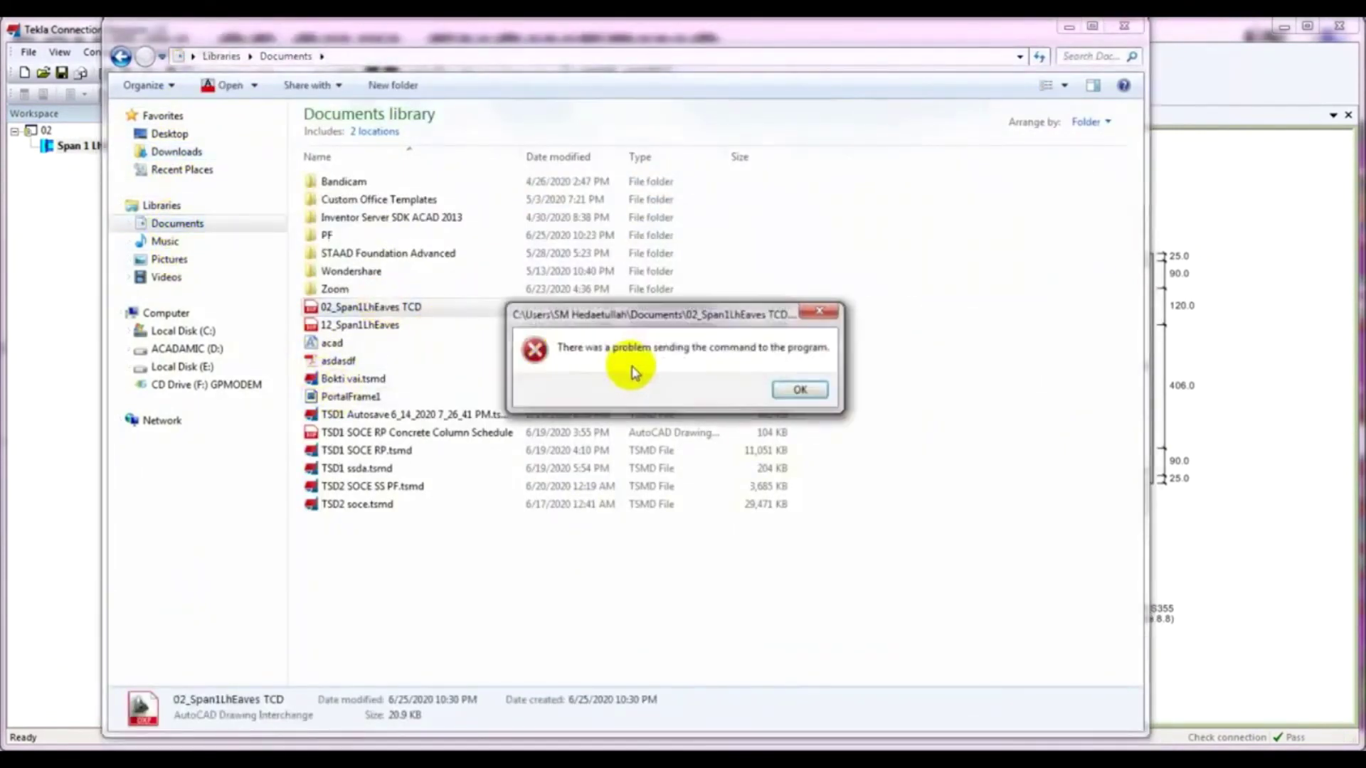
pyautogui.click(800, 391)
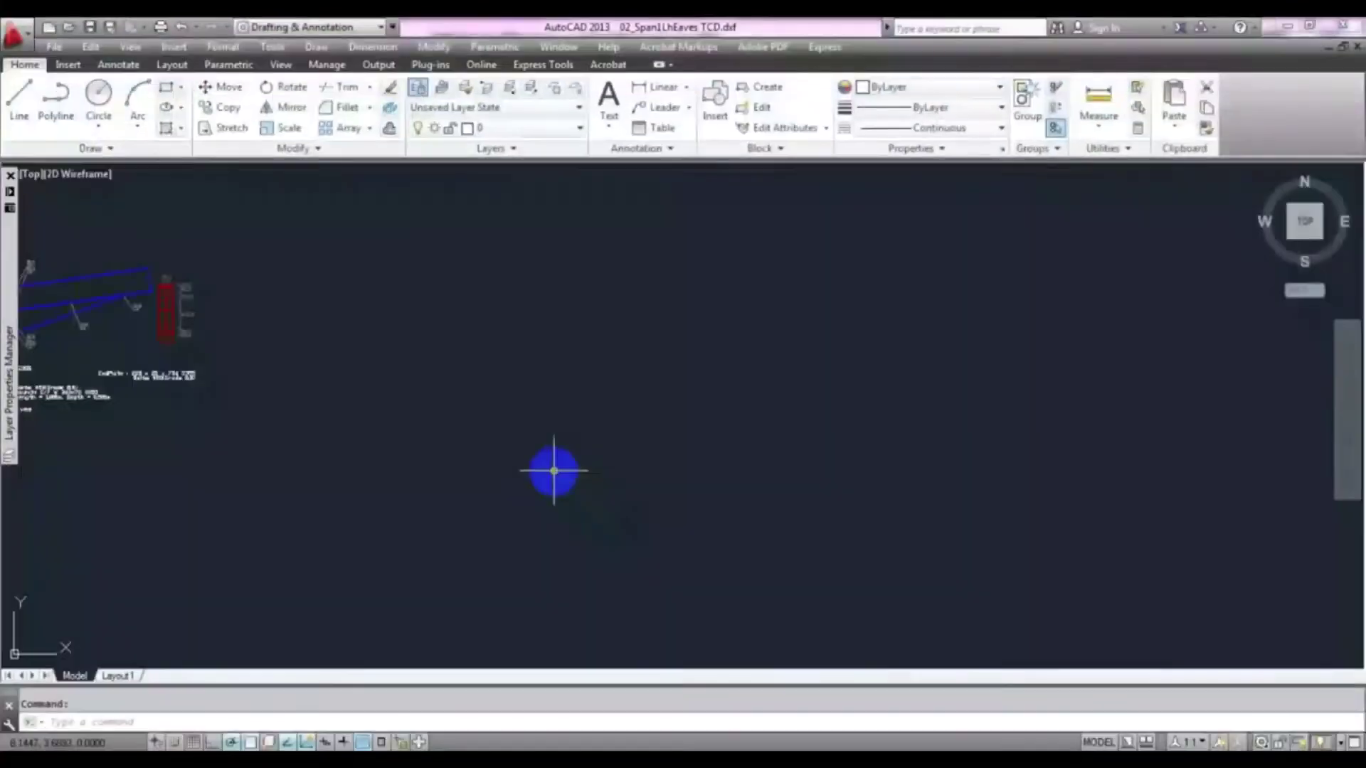
# Centre the W 410x67 column, W 360x72 haunch and 225 x 20 x 756 endplate at a readable size
pyautogui.moveTo(481, 464)
pyautogui.mouseDown(button='middle')
pyautogui.moveTo(735, 372)
pyautogui.moveTo(580, 335)
pyautogui.moveTo(544, 393)
pyautogui.mouseUp(button='middle')
pyautogui.scroll(8, 607, 448)
pyautogui.scroll(-8, 629, 444)
pyautogui.scroll(8, 571, 494)
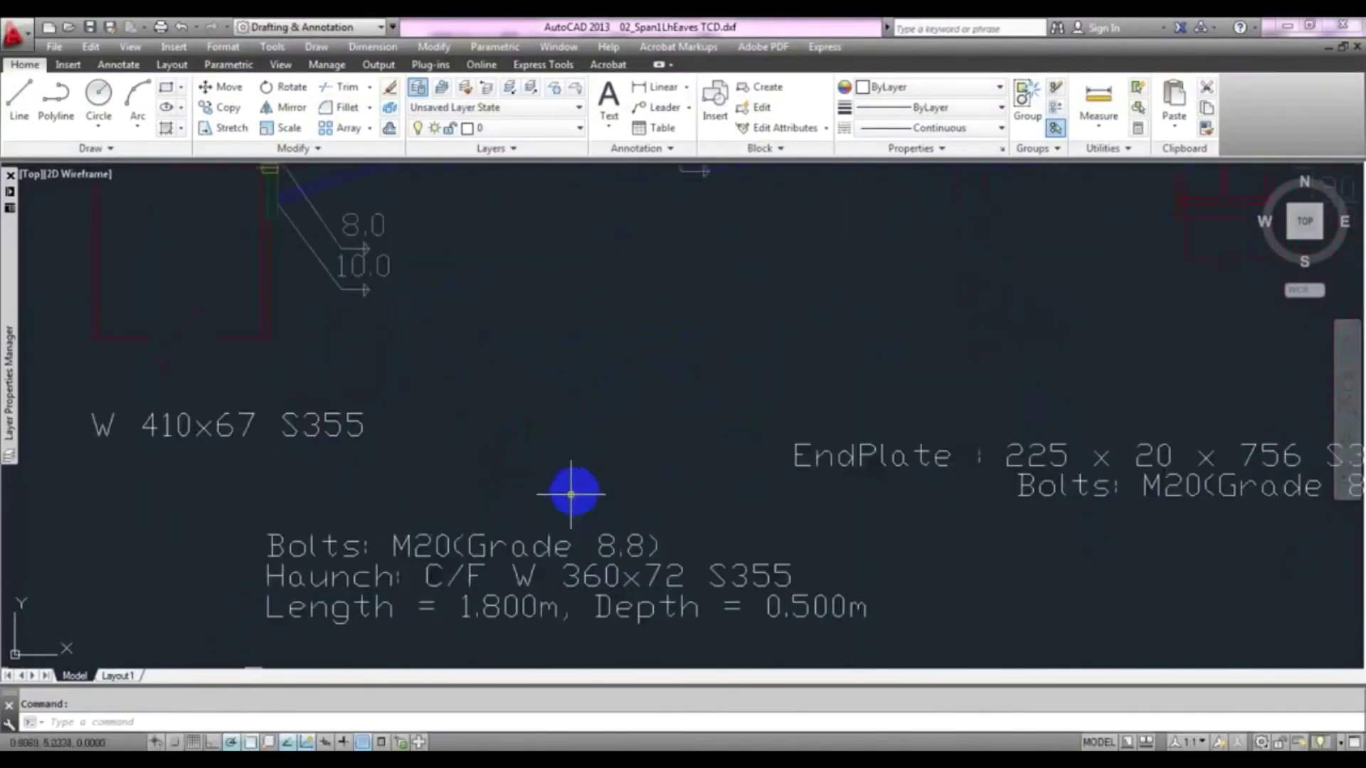
pyautogui.scroll(-6, 571, 494)
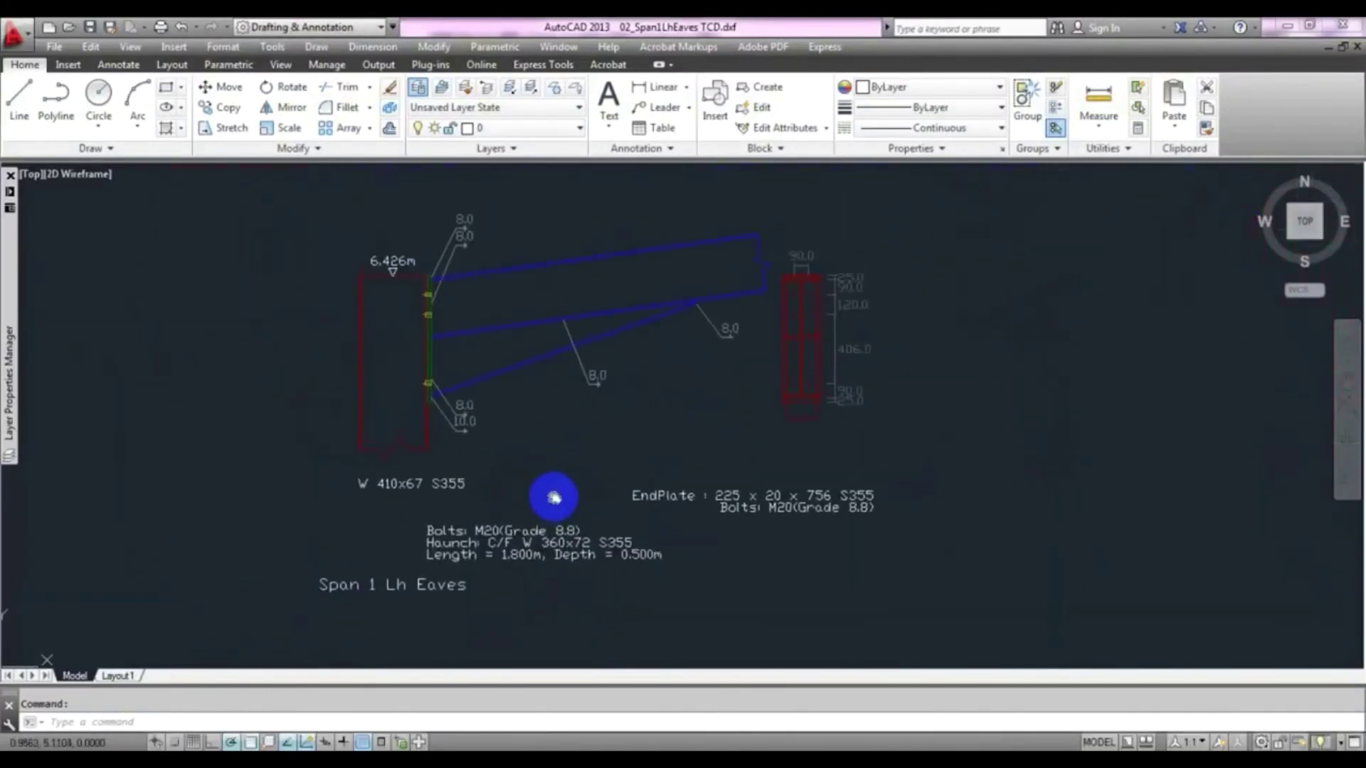
pyautogui.scroll(2, 553, 498)
pyautogui.moveTo(543, 451); pyautogui.dragTo(540, 497, button='middle')
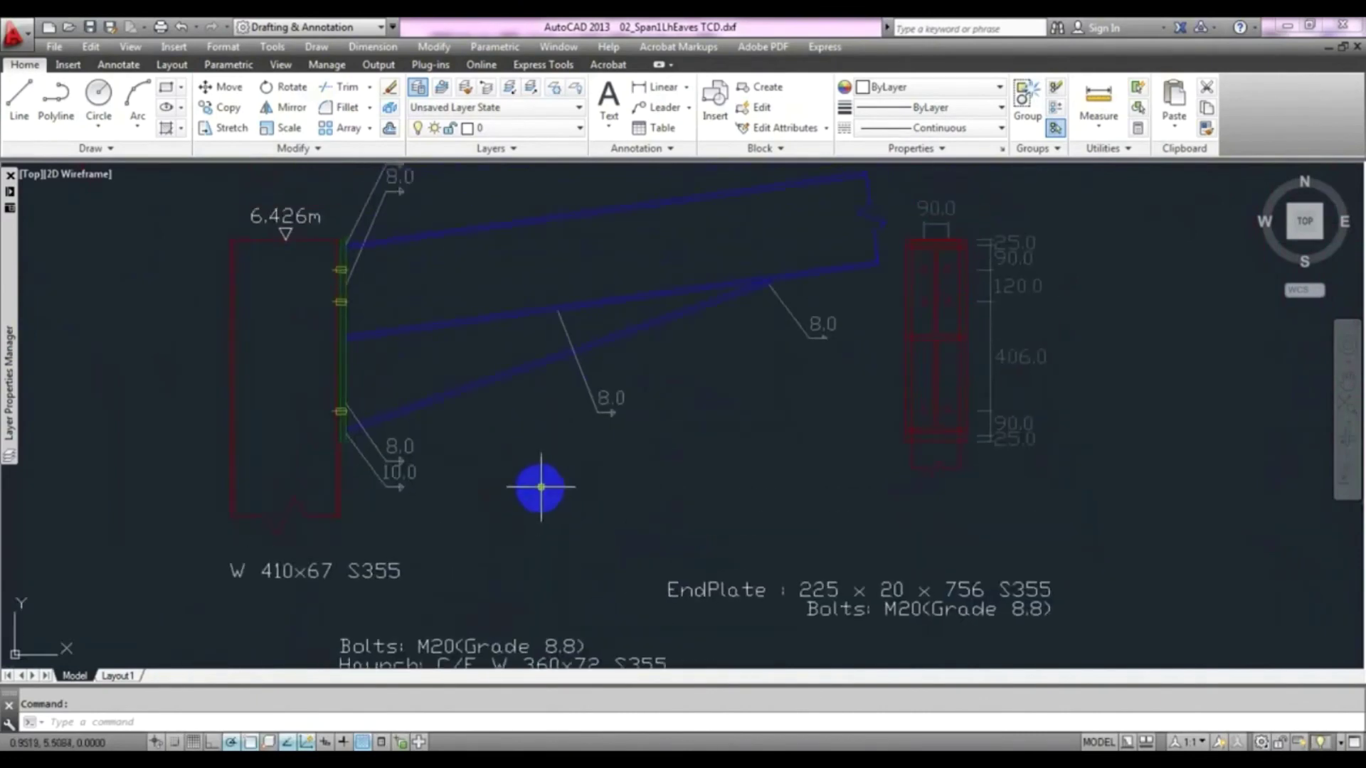
pyautogui.scroll(-2, 544, 492)
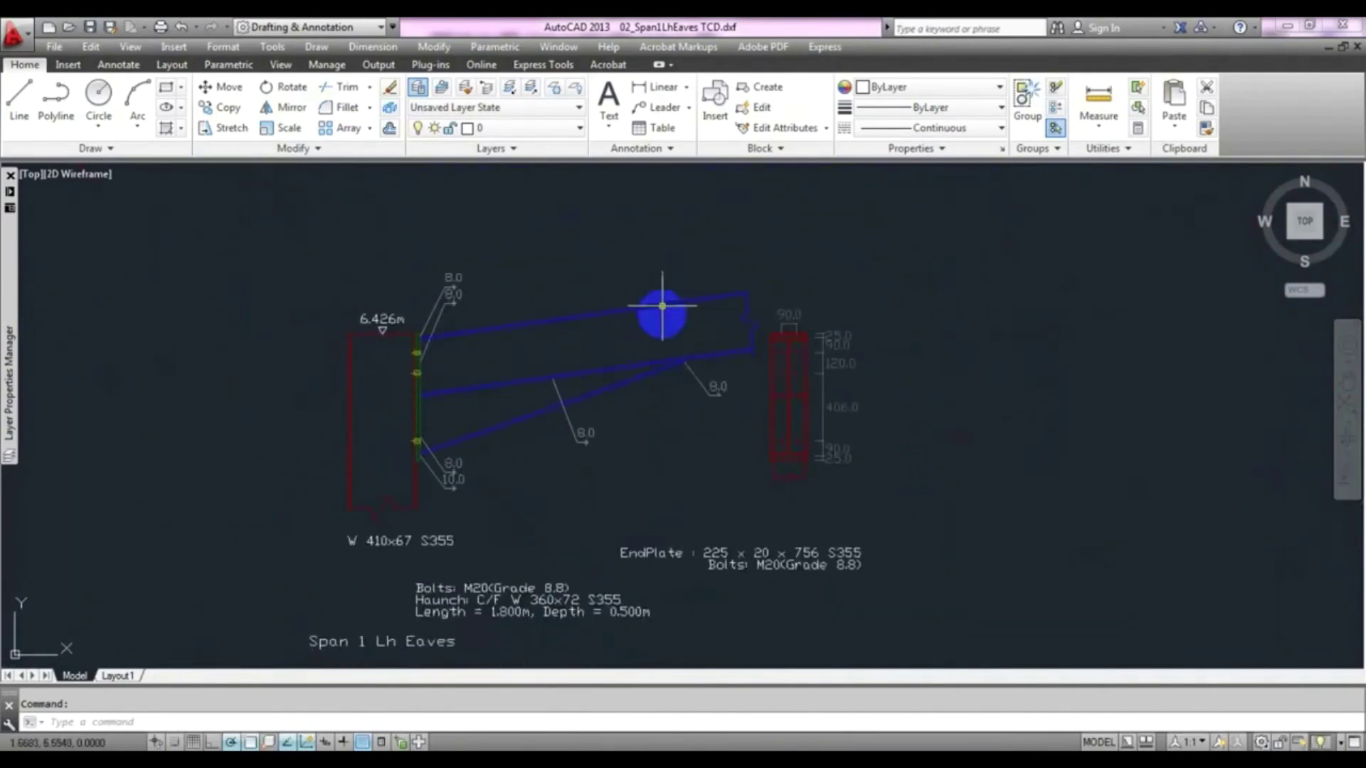
pyautogui.click(566, 128)
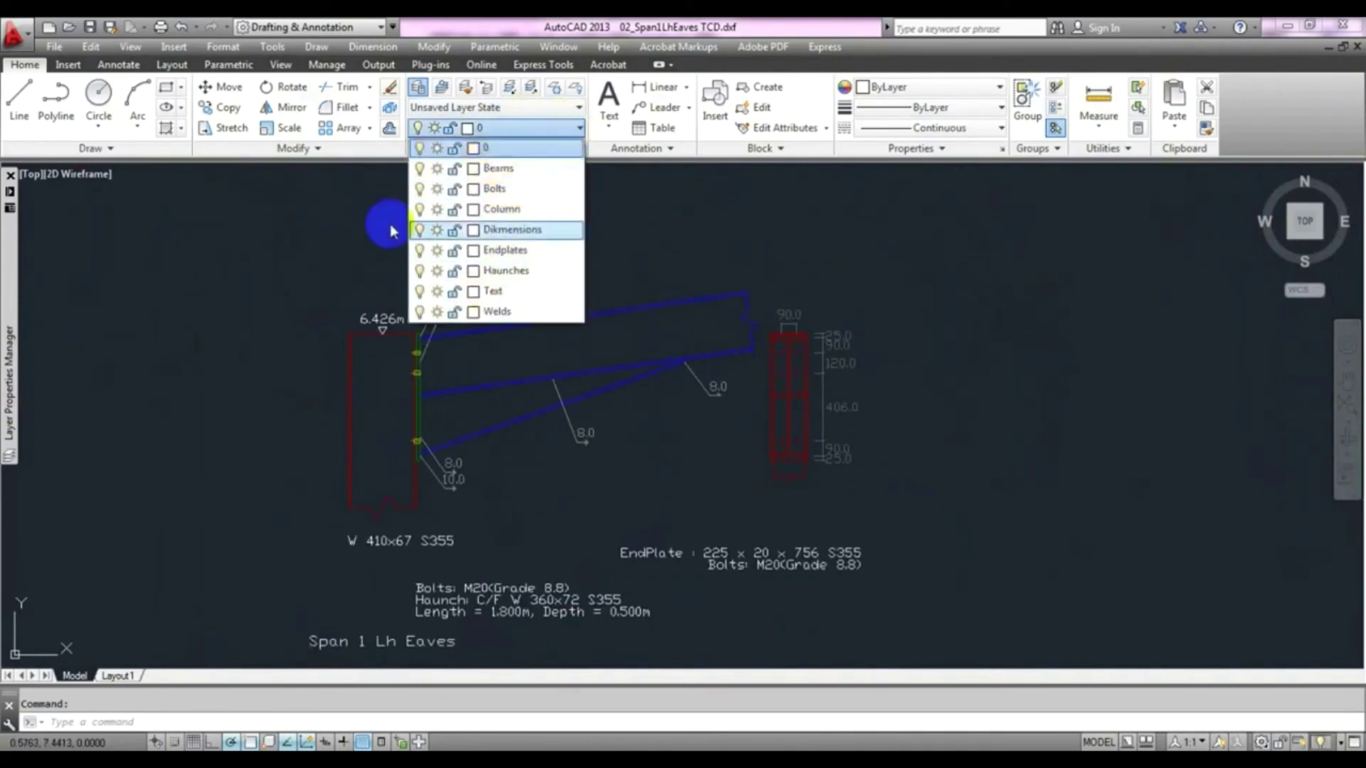
pyautogui.click(301, 273)
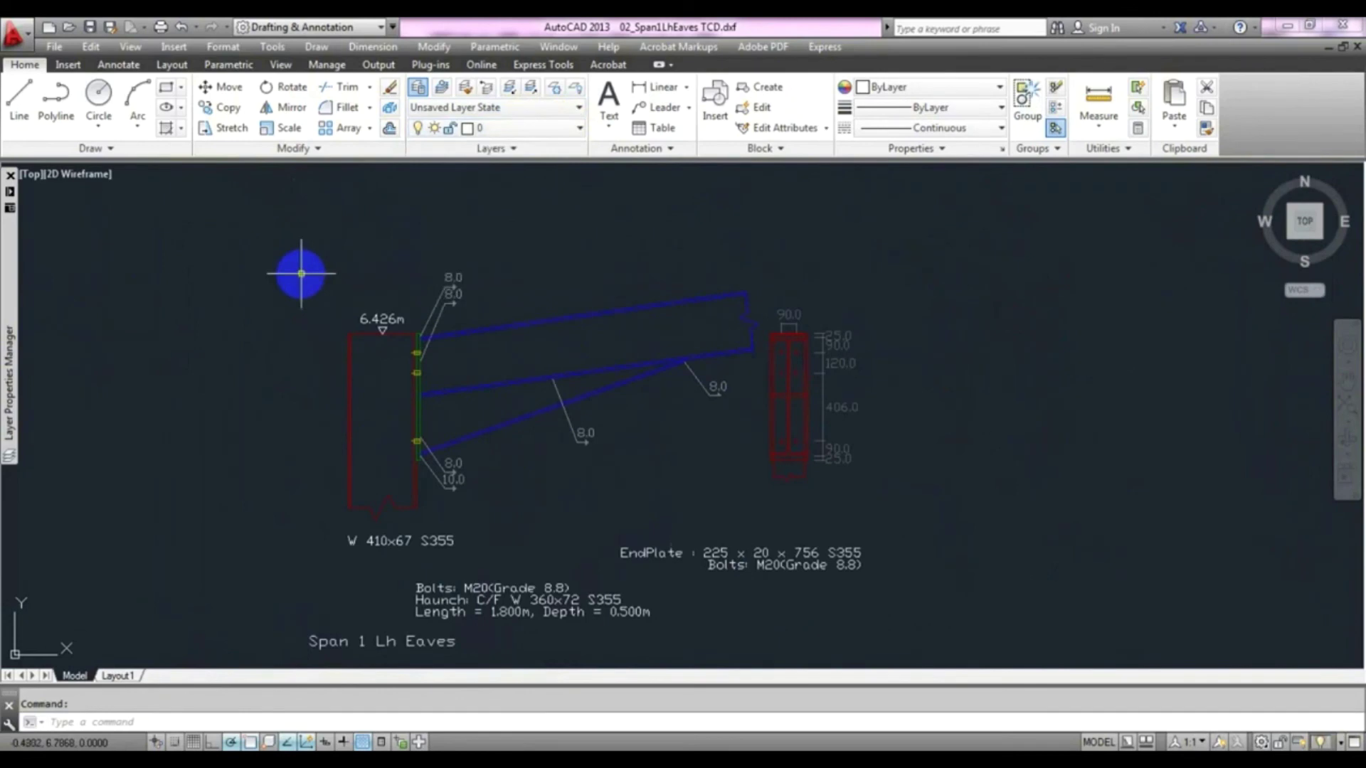
pyautogui.click(419, 88)
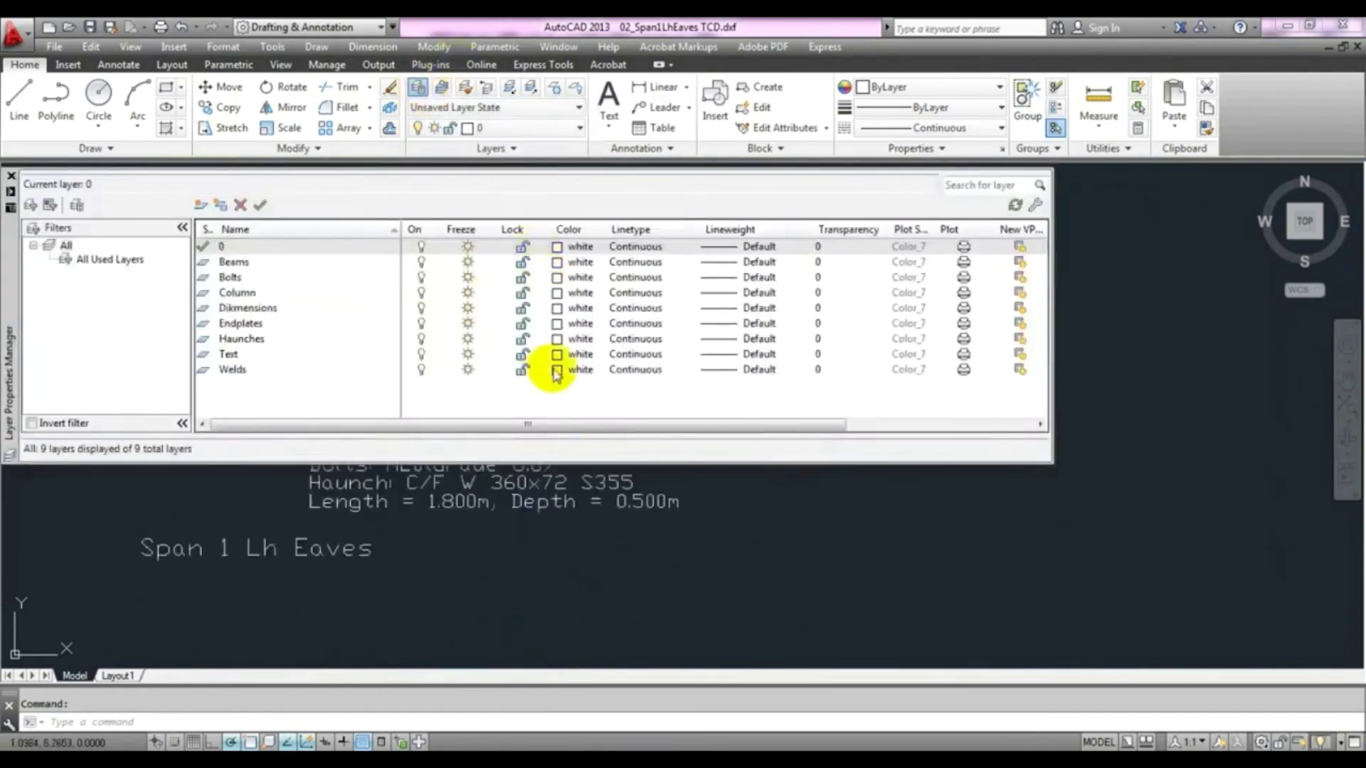
pyautogui.click(1028, 246)
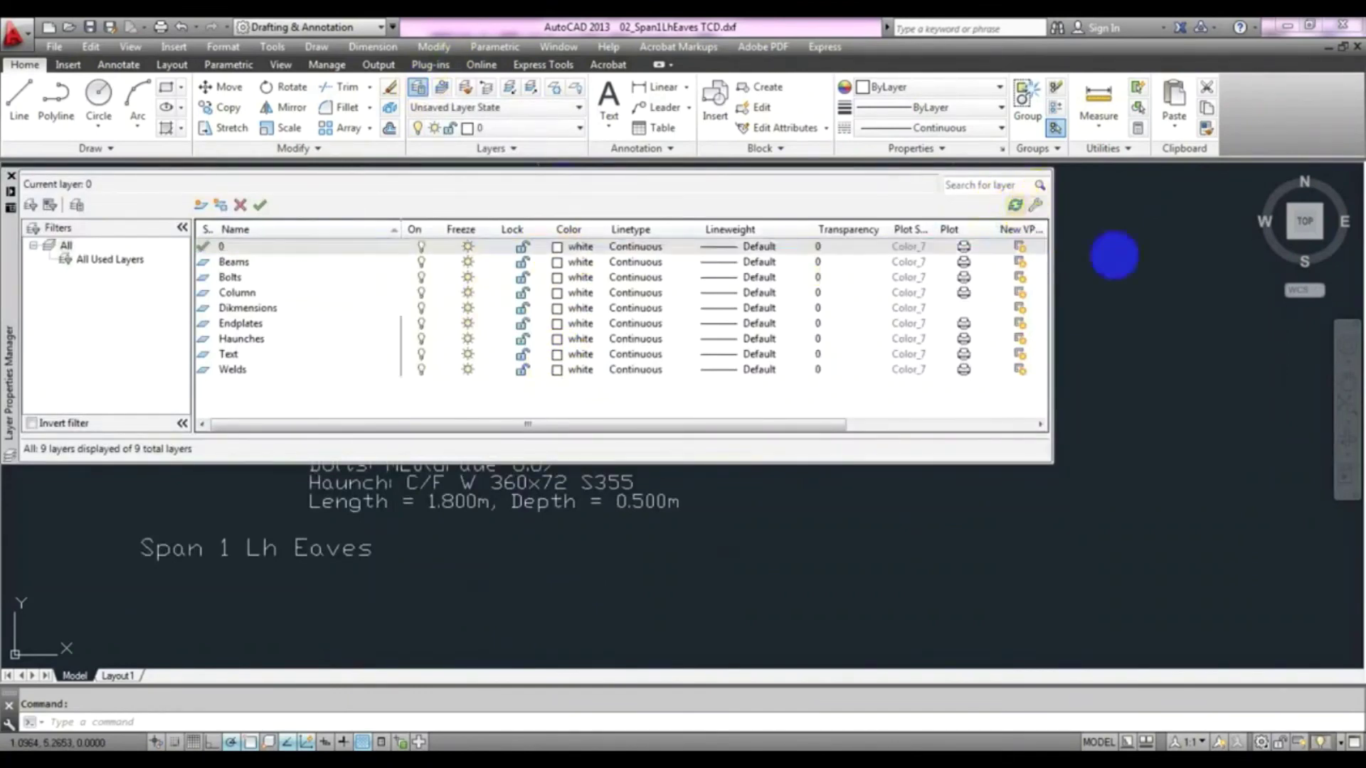
pyautogui.click(1116, 261)
pyautogui.click(10, 175)
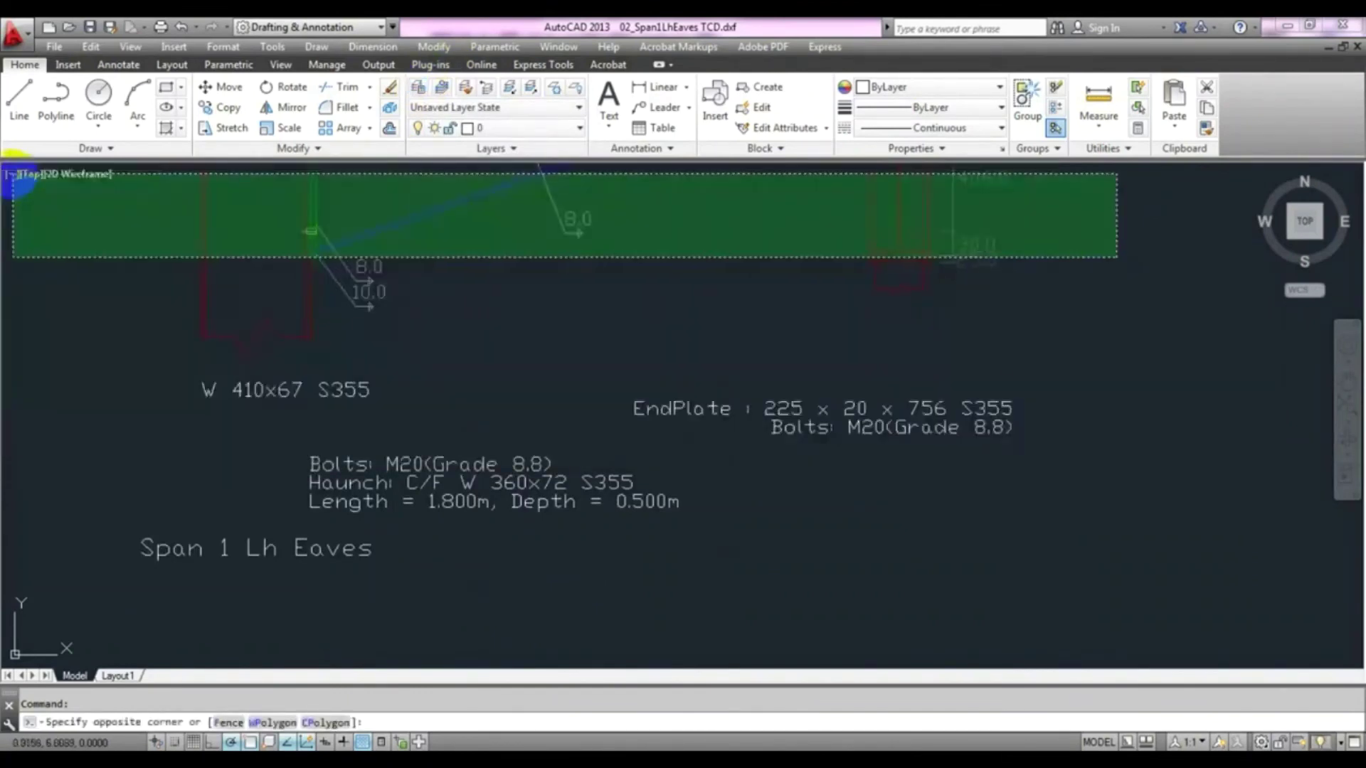
pyautogui.scroll(-6, 399, 434)
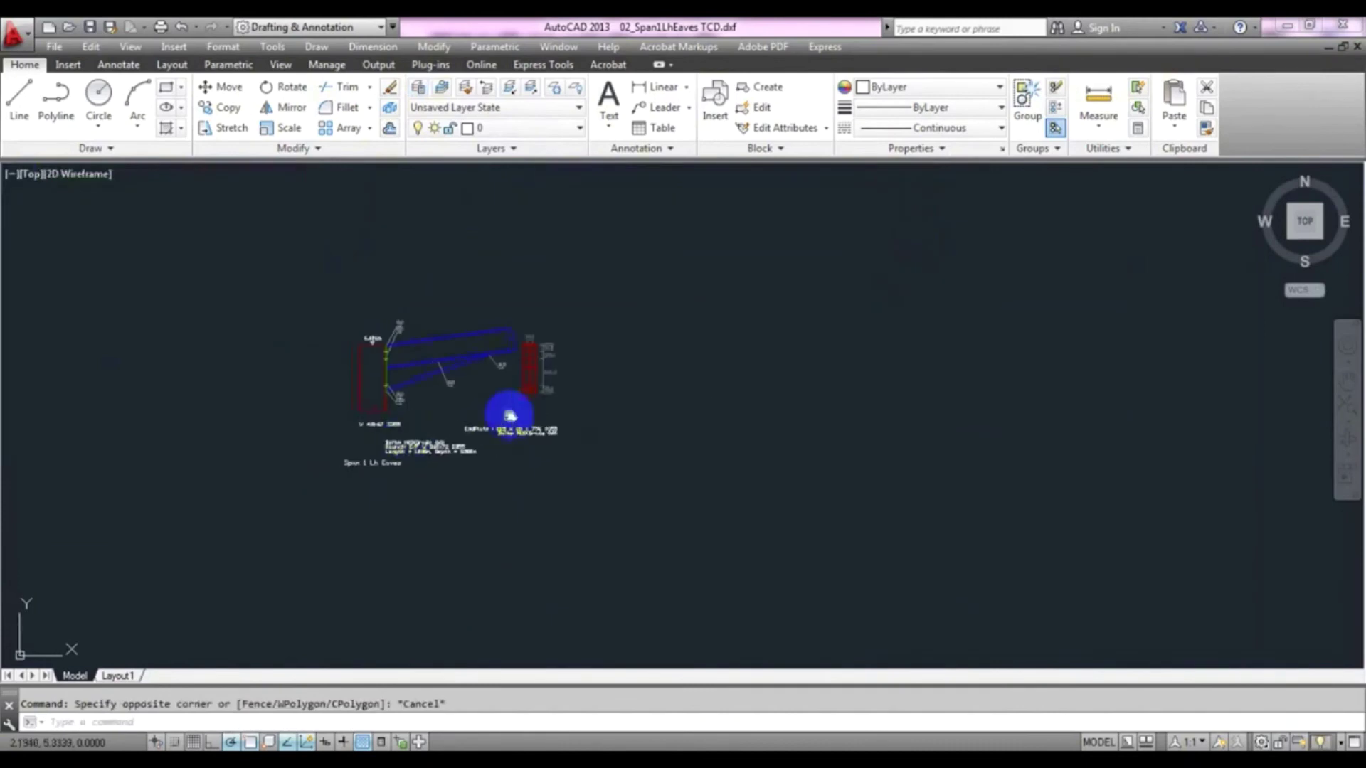
pyautogui.scroll(6, 458, 399)
pyautogui.scroll(-5, 532, 406)
pyautogui.scroll(3, 518, 406)
pyautogui.scroll(3, 542, 420)
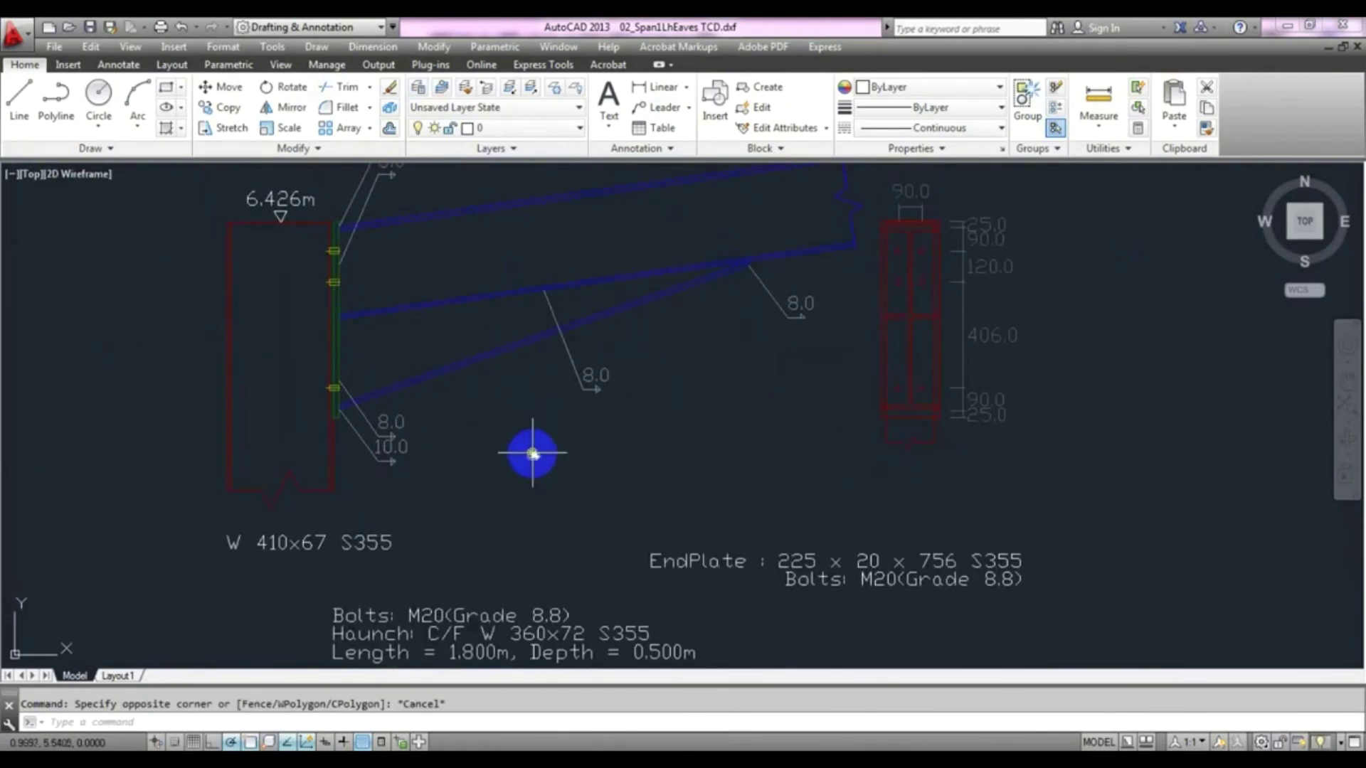
pyautogui.moveTo(532, 452); pyautogui.dragTo(531, 471, button='middle')
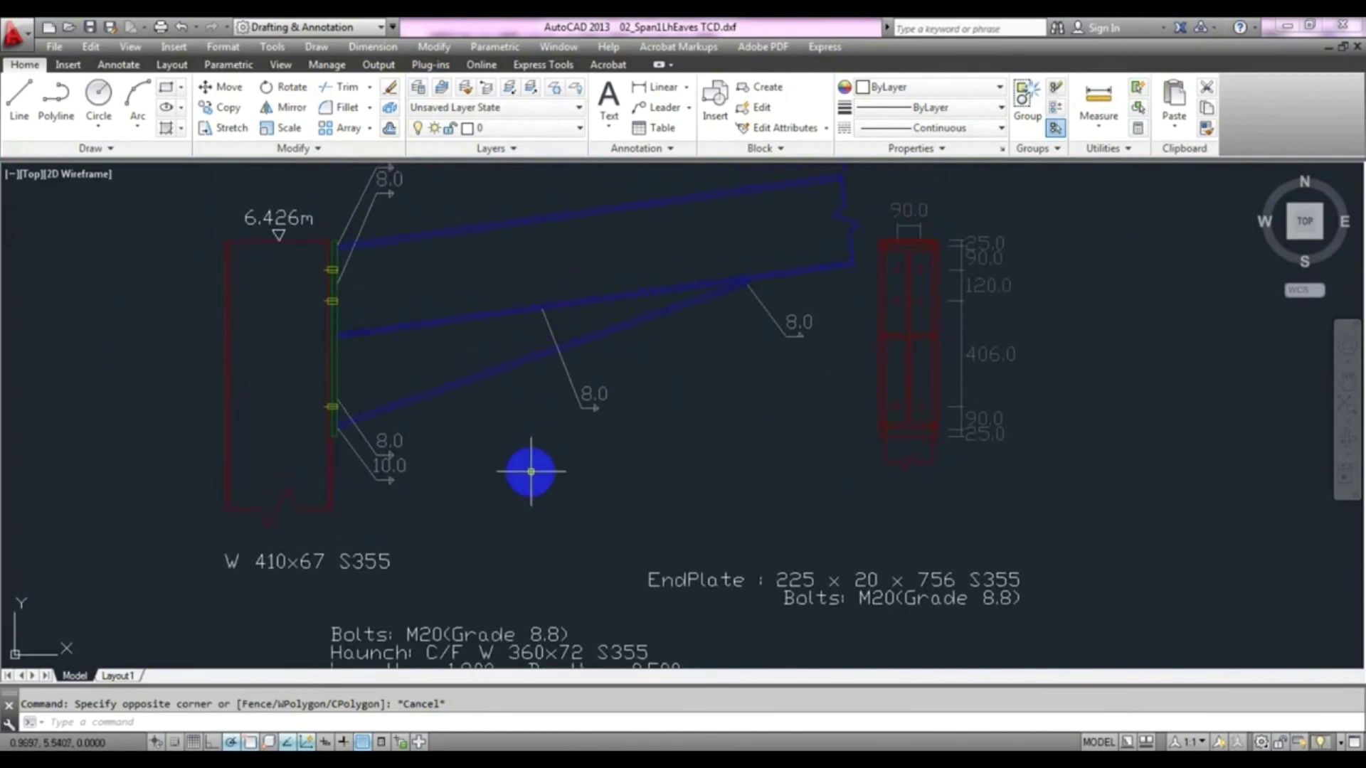
pyautogui.scroll(-2, 530, 471)
pyautogui.moveTo(531, 471); pyautogui.dragTo(534, 461, button='middle')
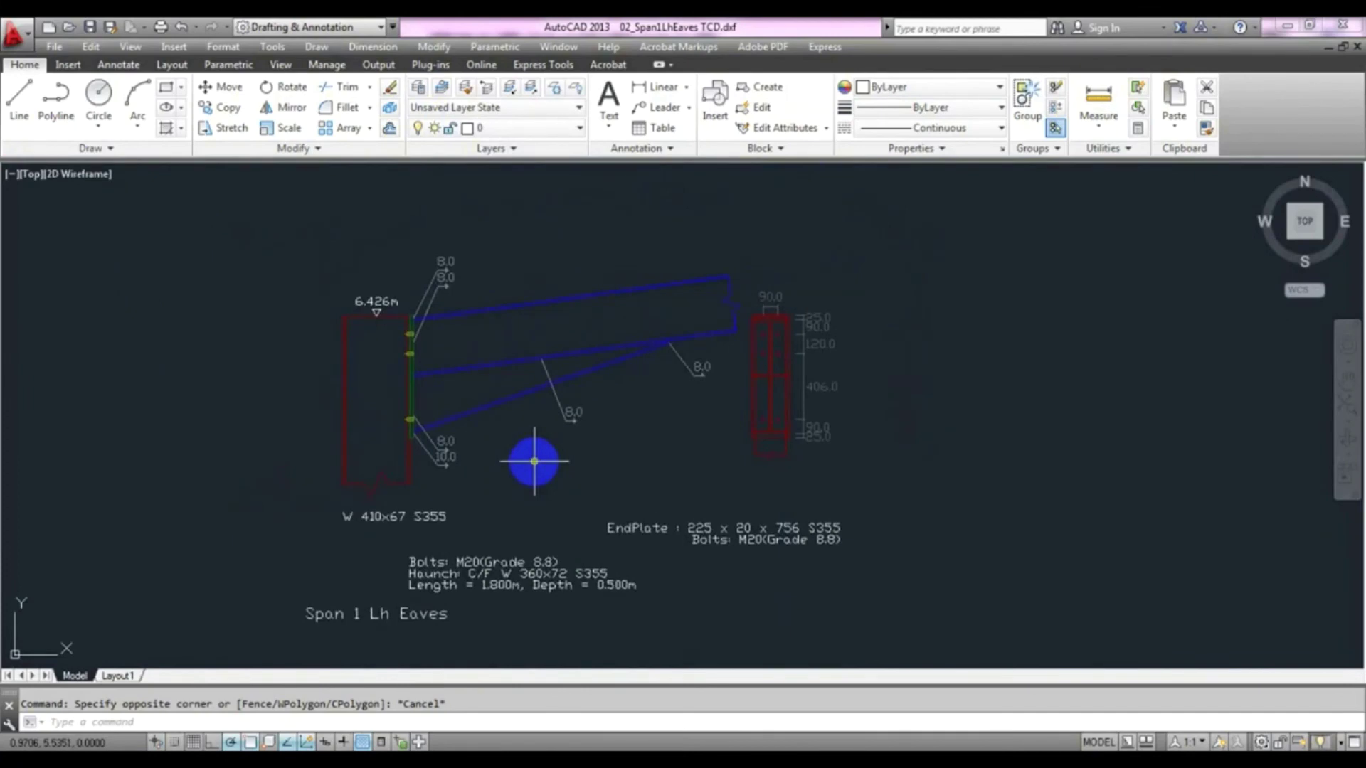